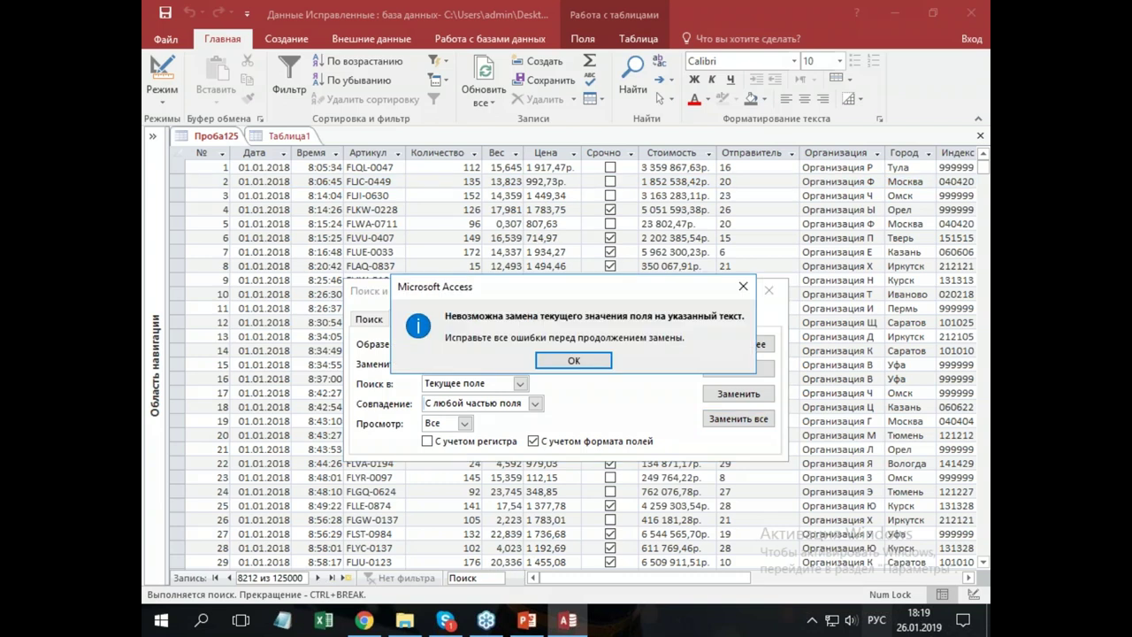
- Finish replacing "р." in the Цена field by dismissing the messages and closing the find-and-replace dialog
click(579, 362)
click(559, 363)
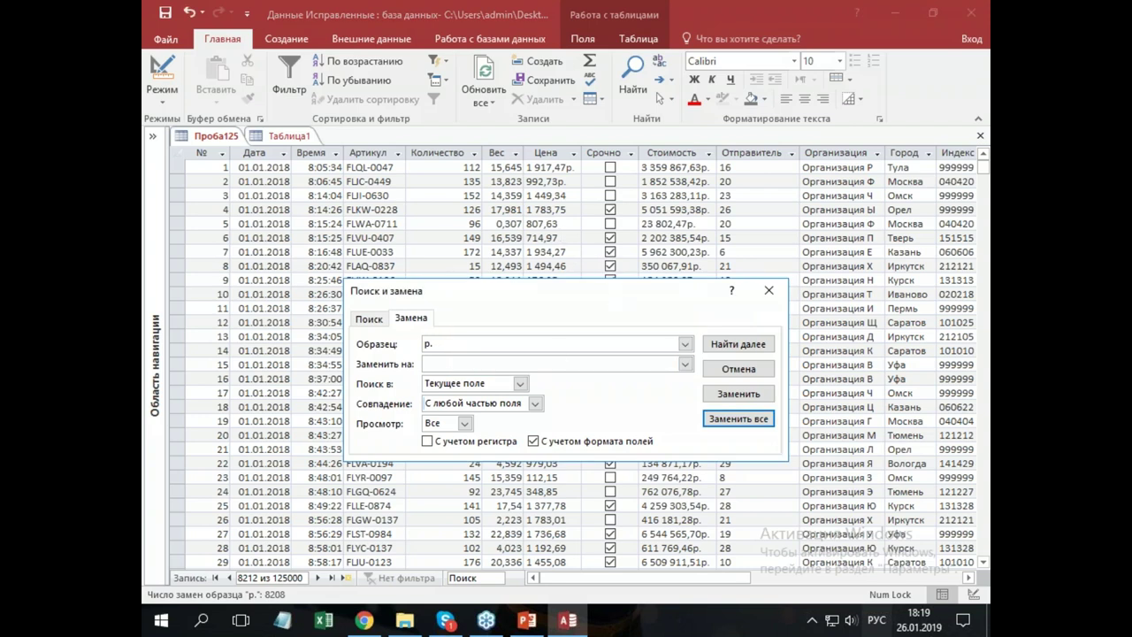
click(768, 290)
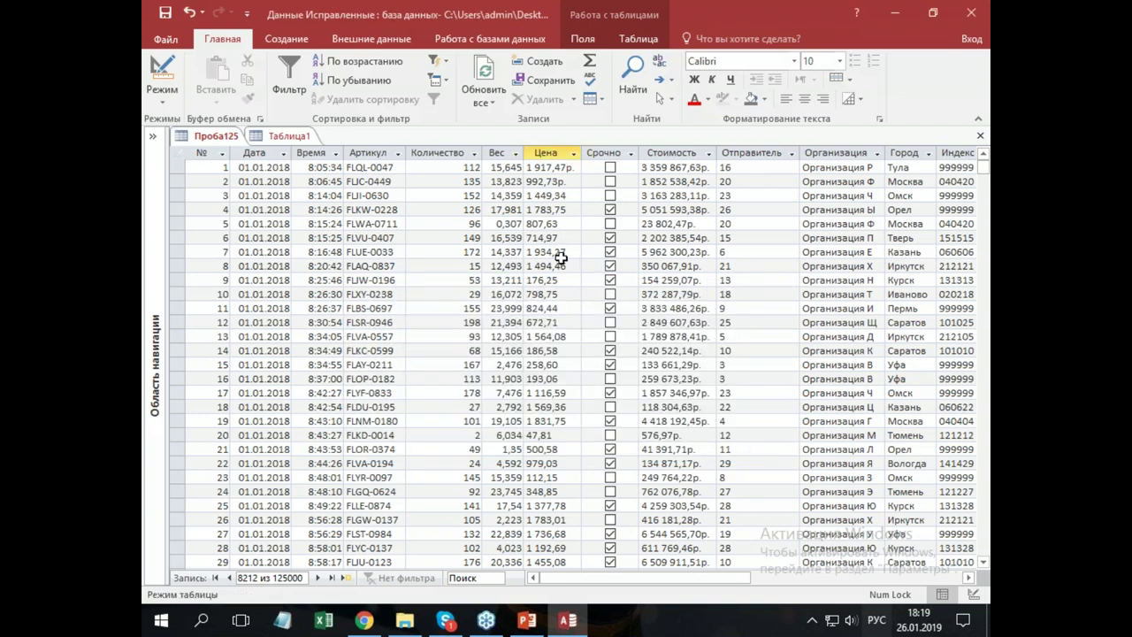
- Delete the "р." suffix from the Цена values of records 1 and 2
click(576, 168)
key(BackSpace)
key(BackSpace)
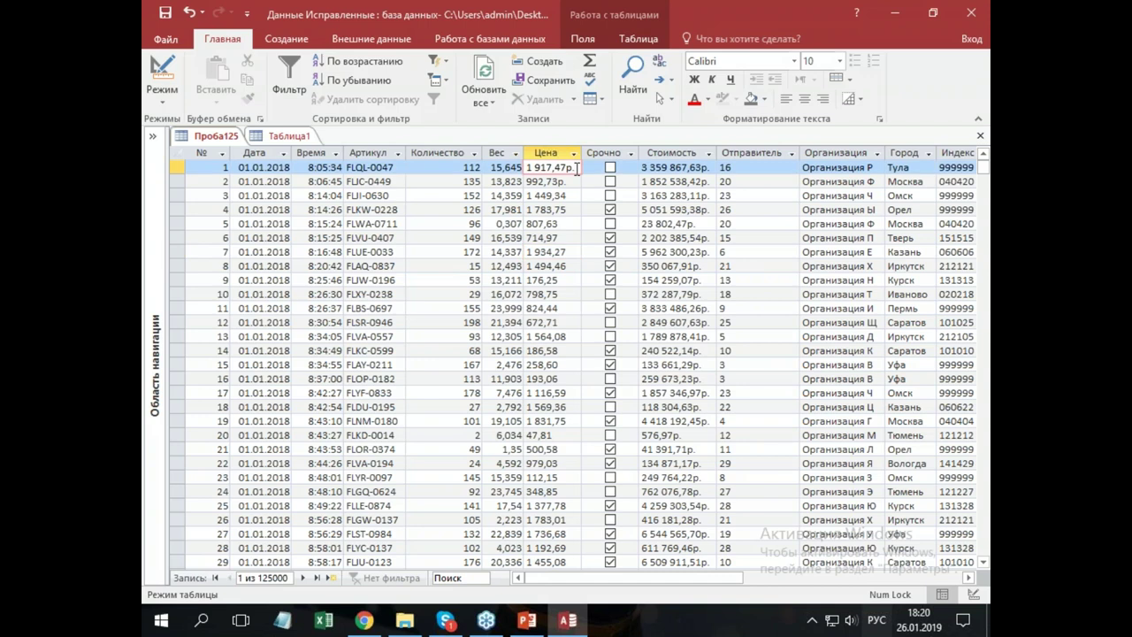
click(572, 181)
key(BackSpace)
key(BackSpace)
click(573, 223)
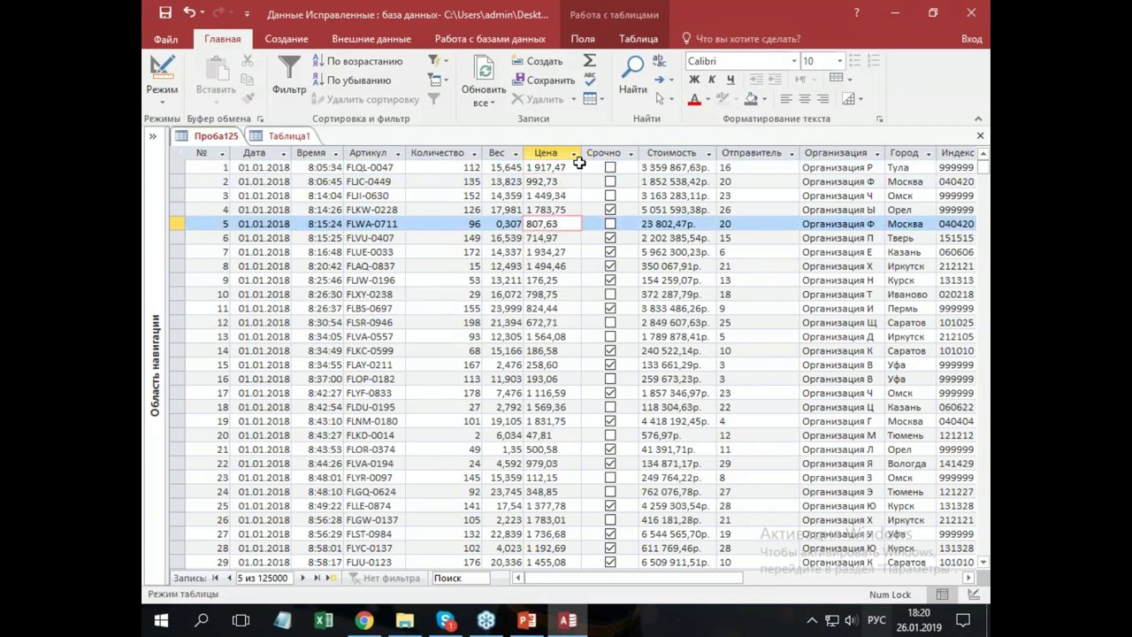
click(576, 156)
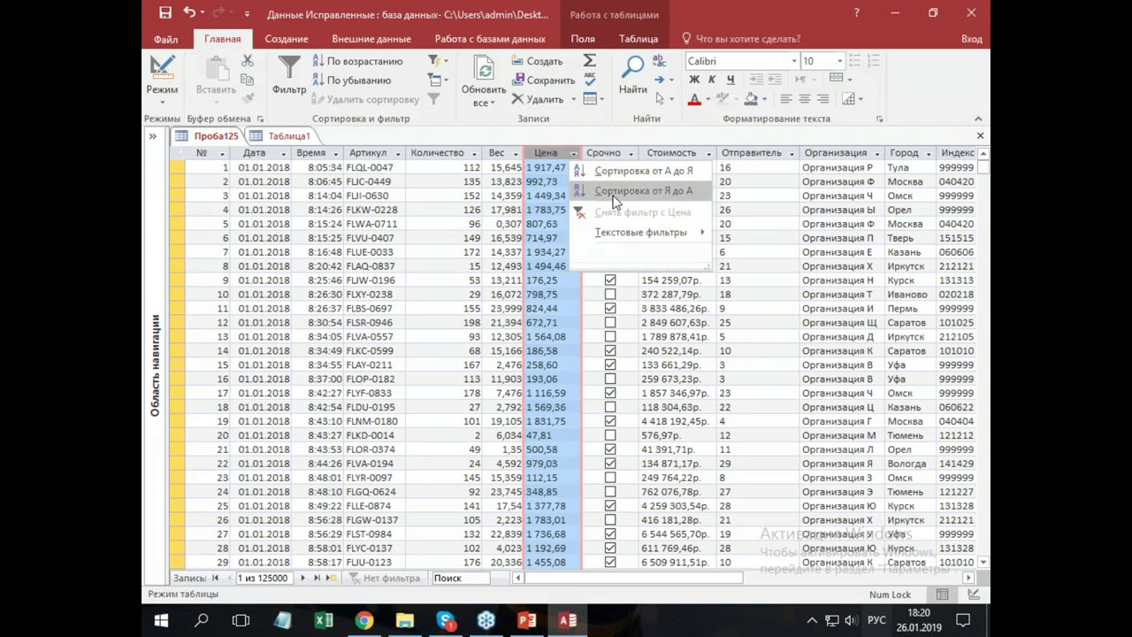
key(Escape)
click(551, 278)
click(569, 336)
- Replace all occurrences of "р." with nothing in the Стоимость field, starting from record 6 and matching any part of the field
click(677, 237)
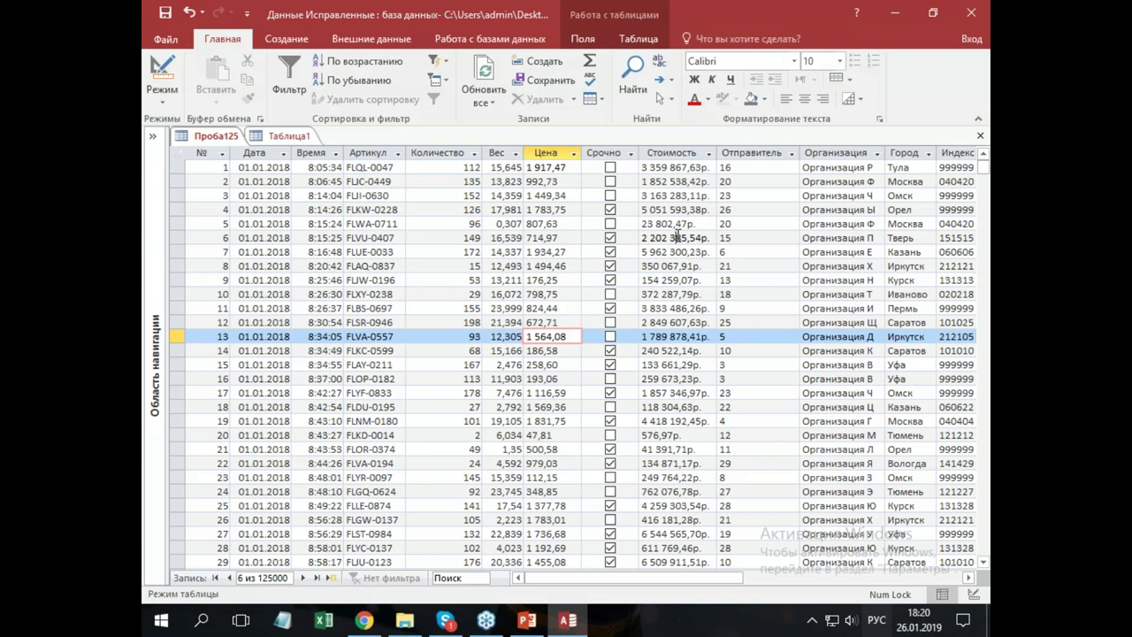
click(659, 61)
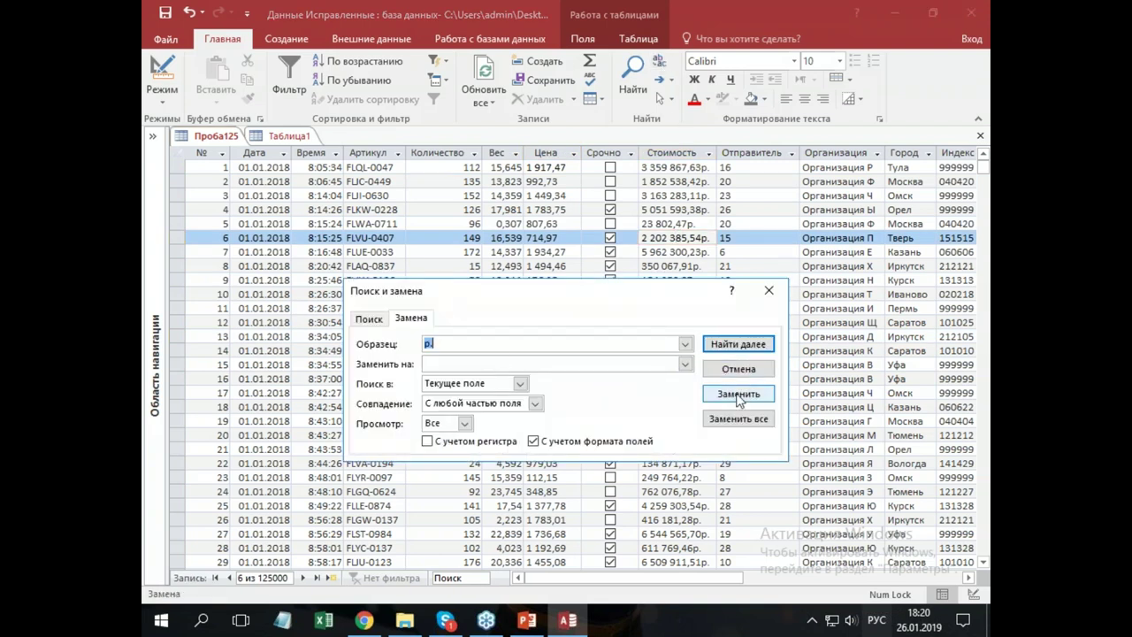
click(741, 420)
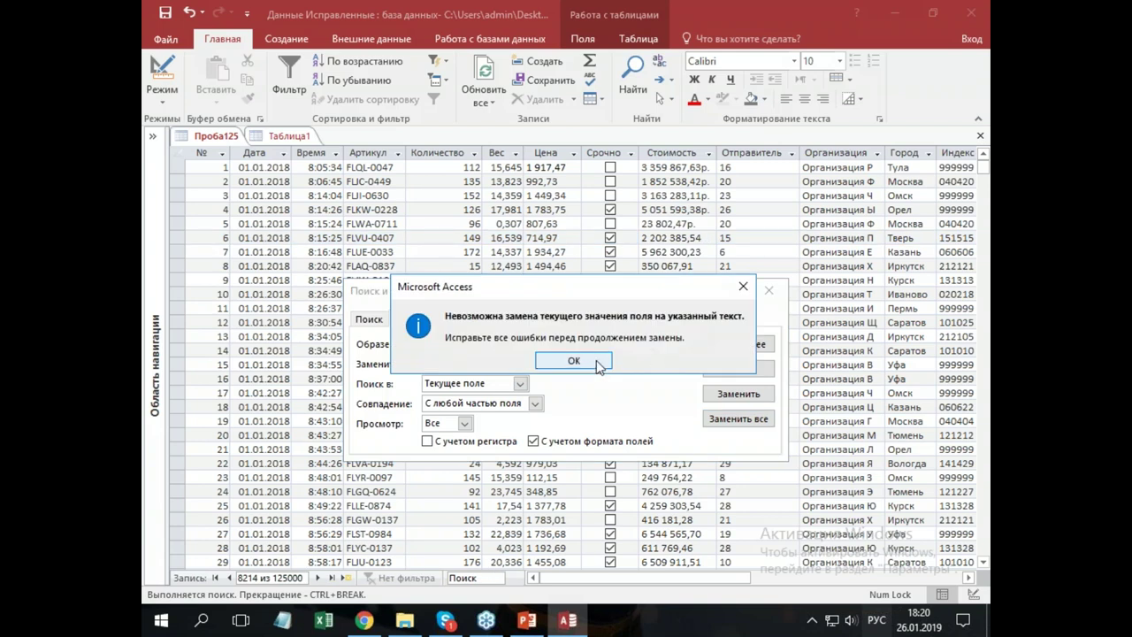
click(550, 361)
click(550, 363)
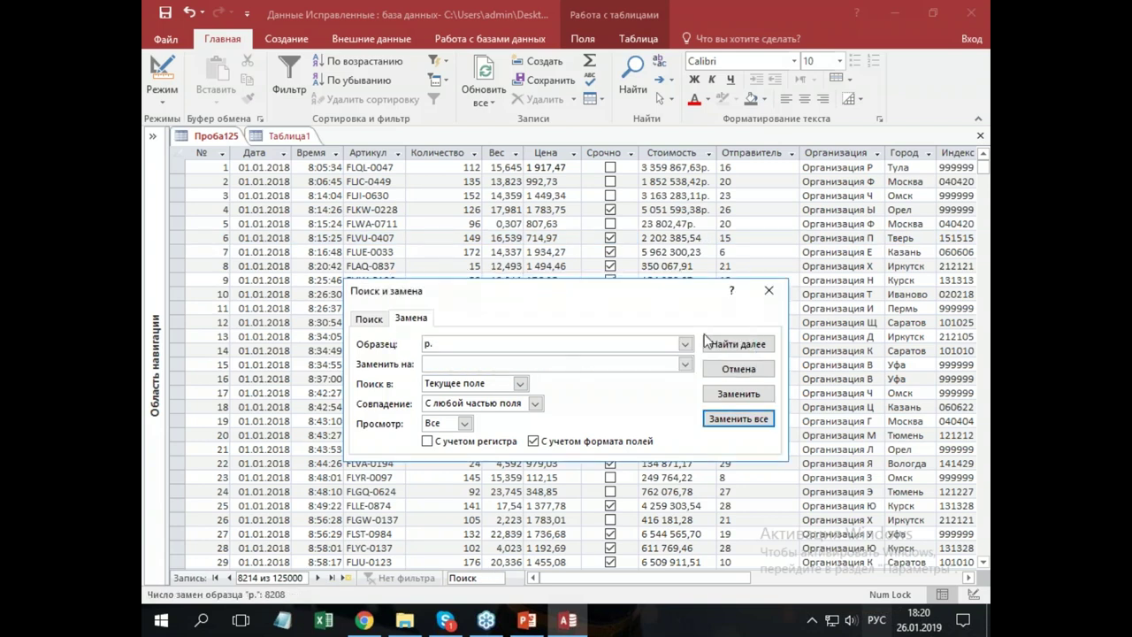
click(769, 290)
- Delete the "р." suffix from the Стоимость values of records 1 and 2
click(703, 195)
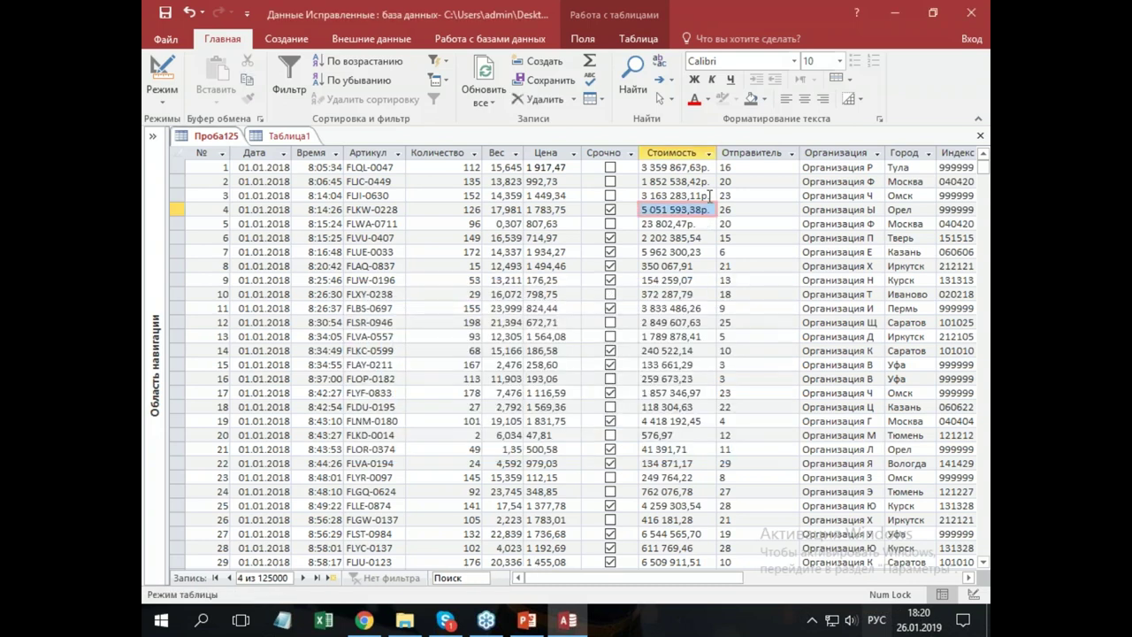
click(712, 168)
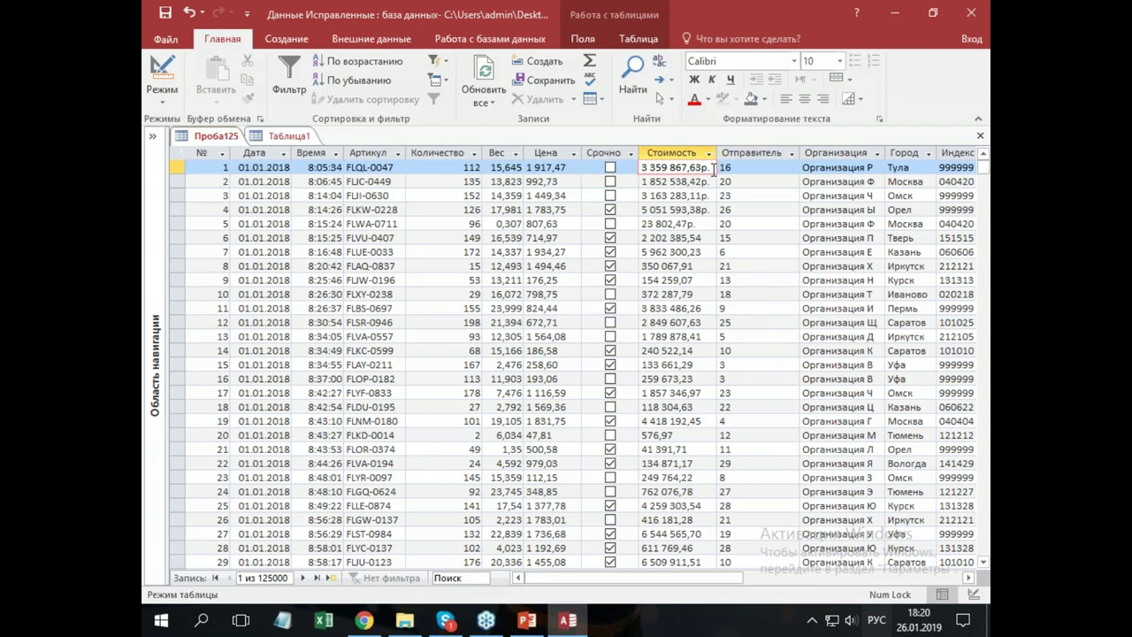
key(BackSpace)
key(BackSpace)
click(710, 182)
key(BackSpace)
key(BackSpace)
key(Down)
- Run another replacement of all "р." with nothing in the Стоимость field, starting from record 2, and close the dialog
click(676, 181)
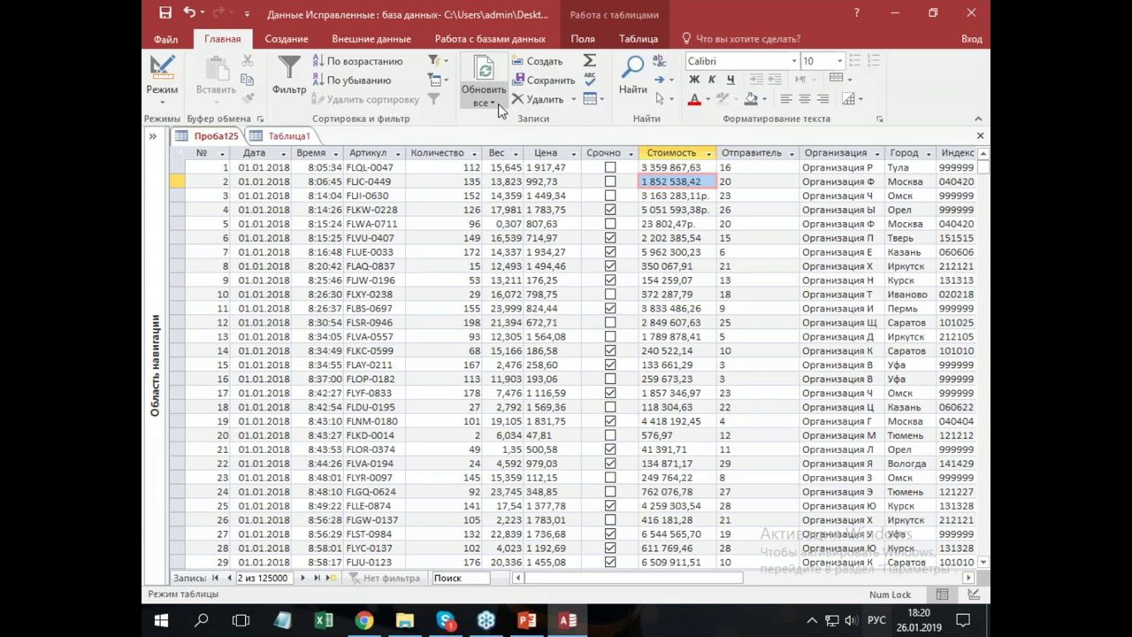
click(659, 60)
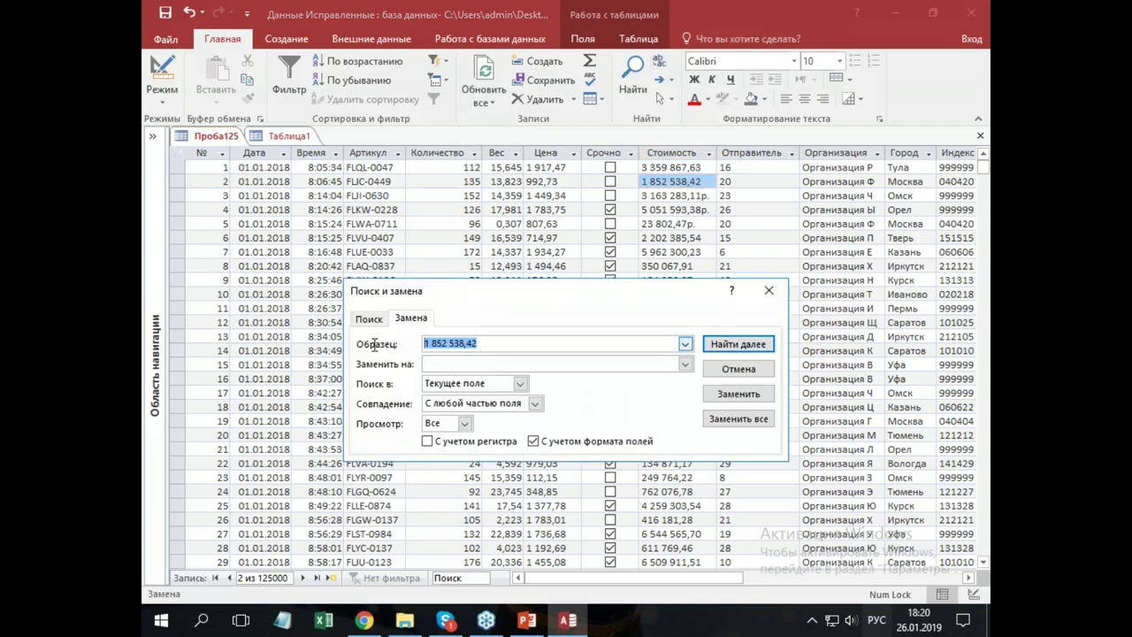
text(р)
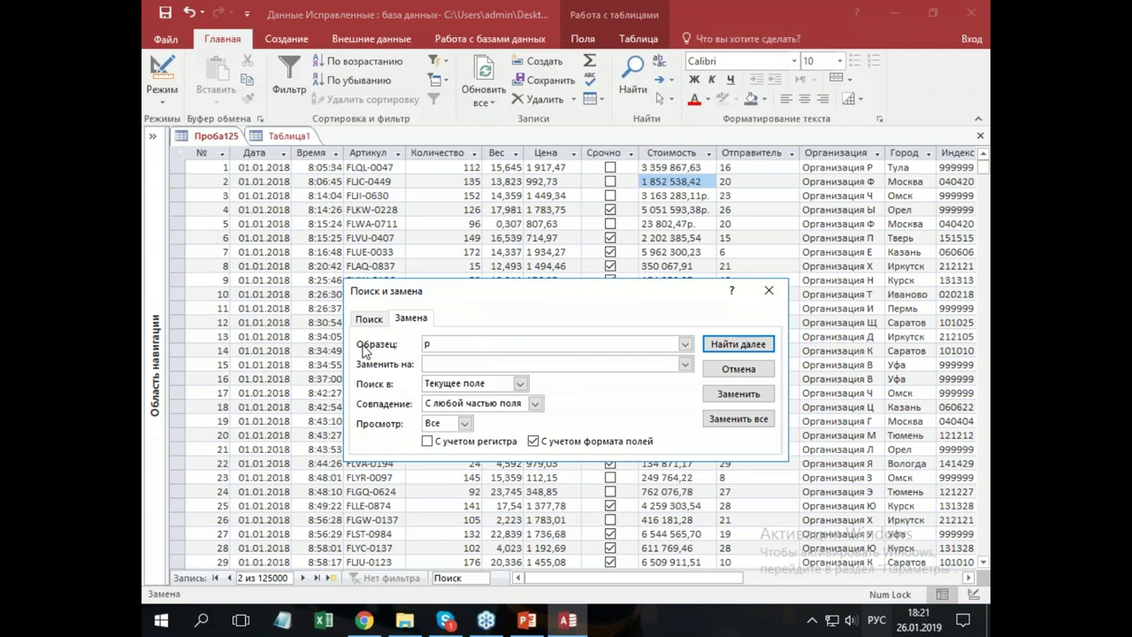
text(.)
click(736, 418)
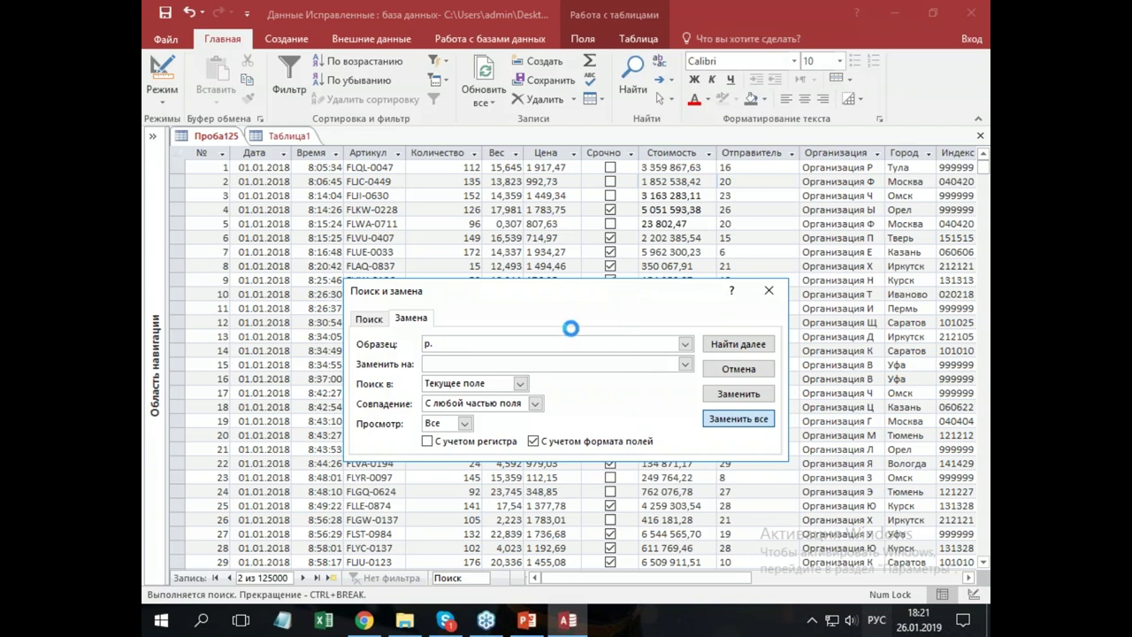
click(580, 362)
click(558, 366)
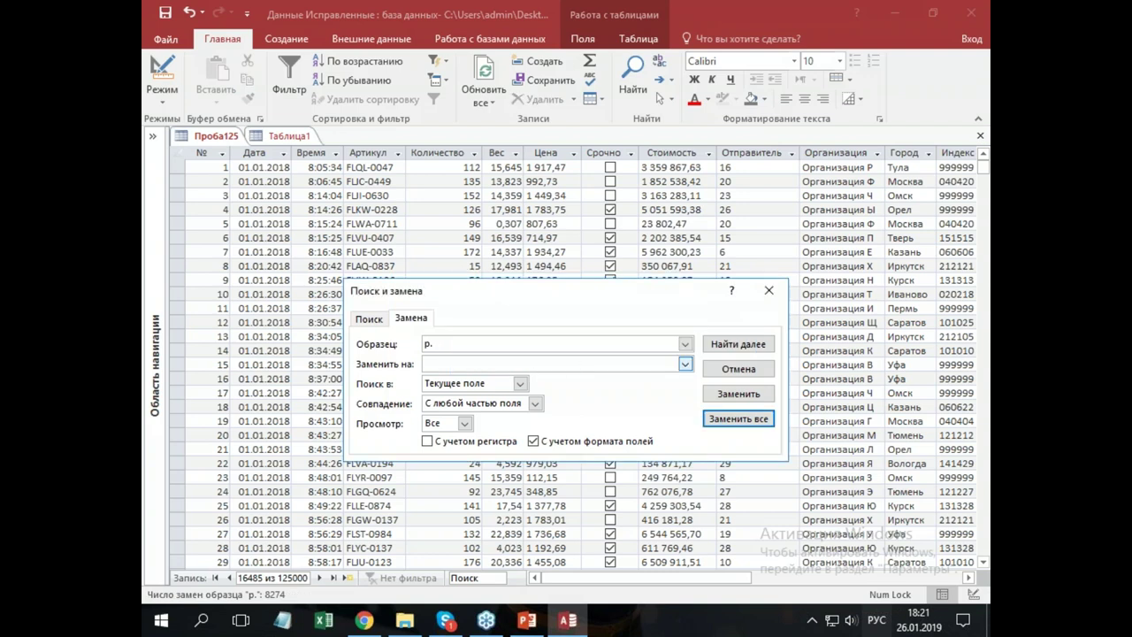
click(770, 290)
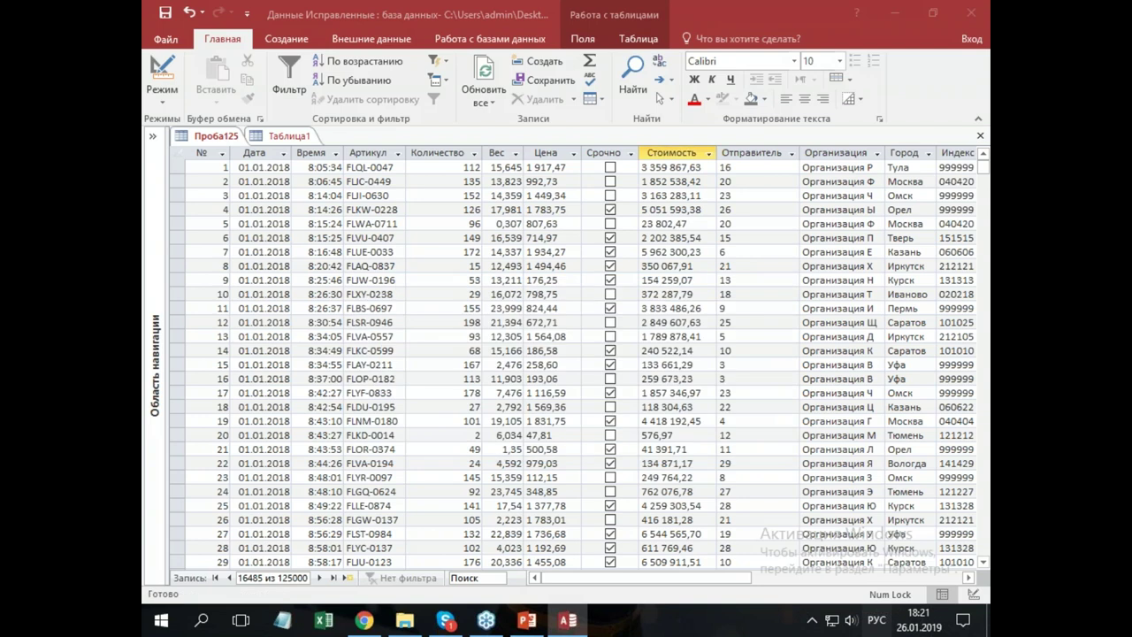
click(680, 308)
click(676, 335)
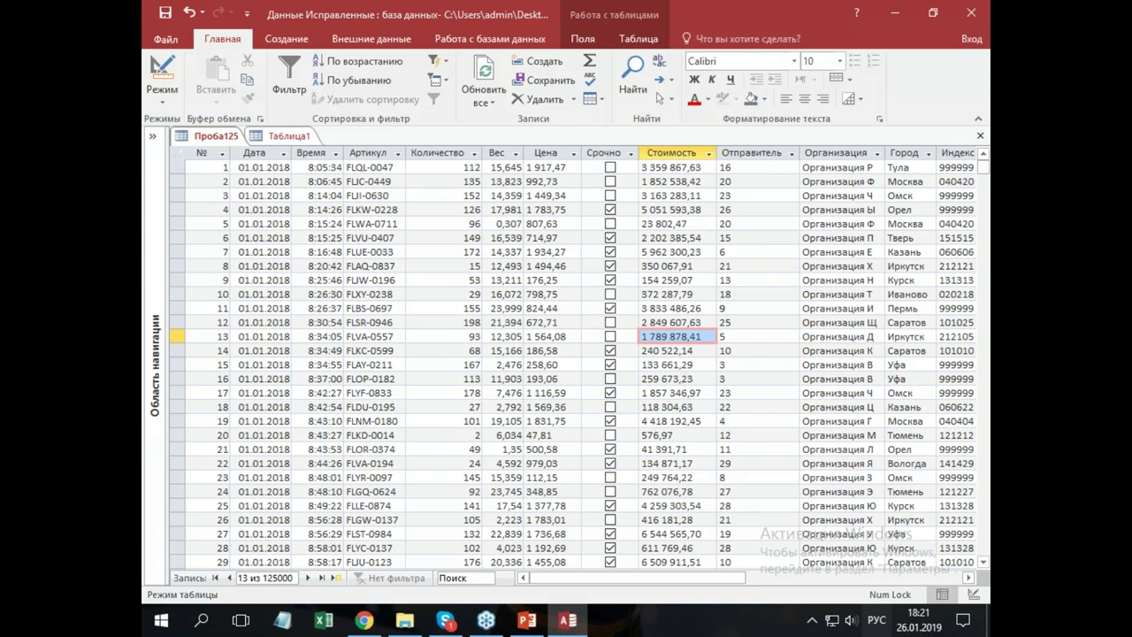
click(685, 379)
click(697, 336)
key(Up)
key(Up)
key(Up)
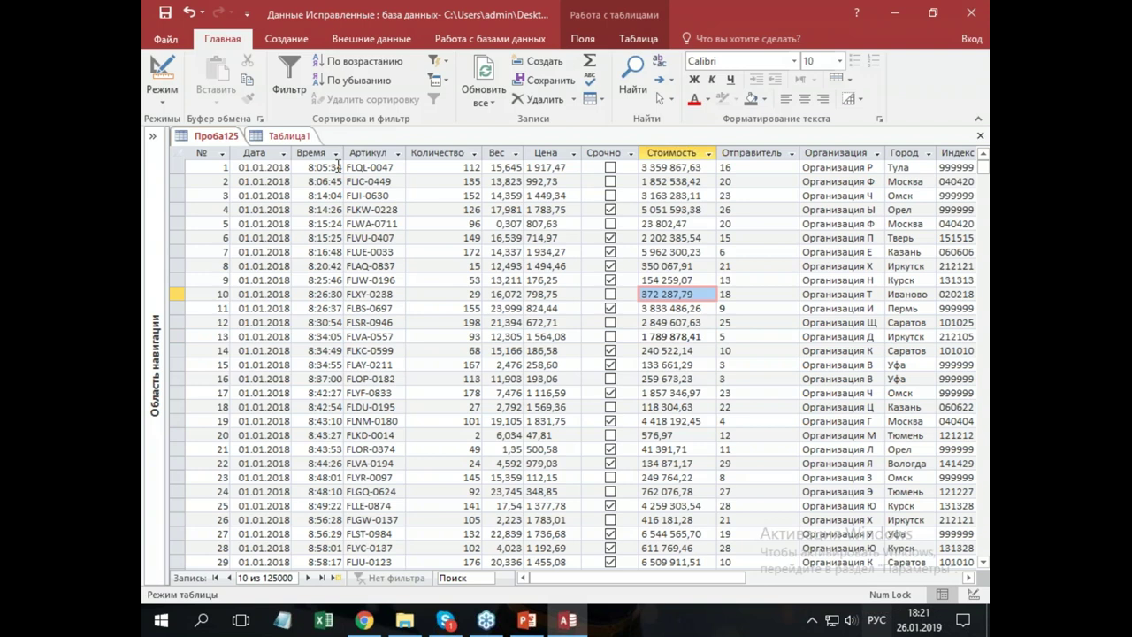
- Close the table Таблица1 and delete it from the database
click(284, 139)
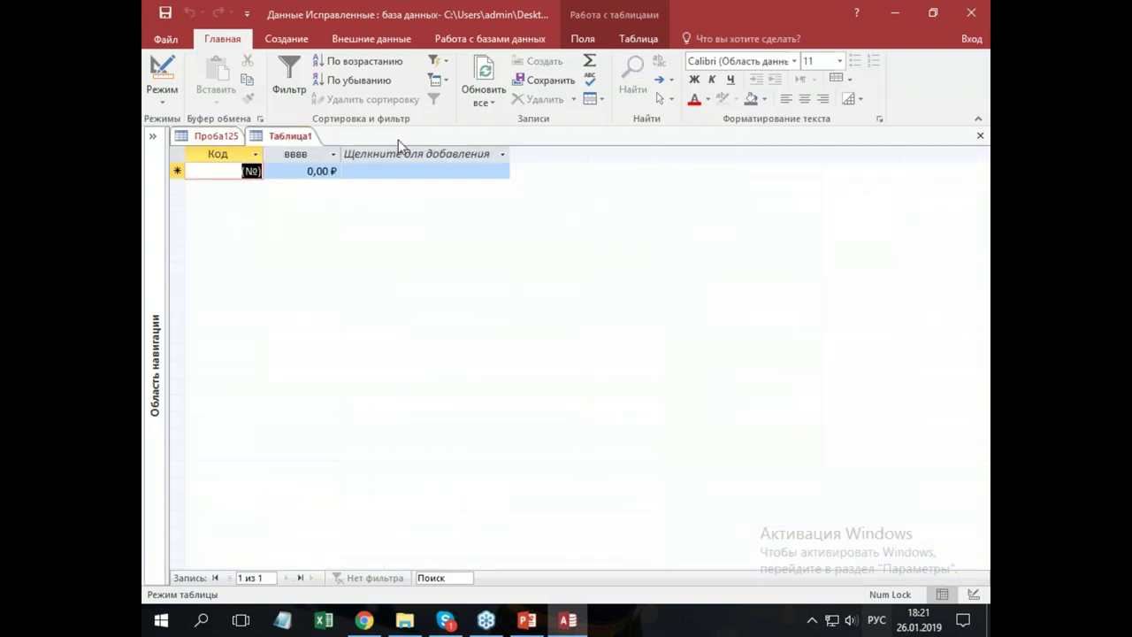
click(979, 136)
click(152, 135)
right_click(208, 218)
click(276, 354)
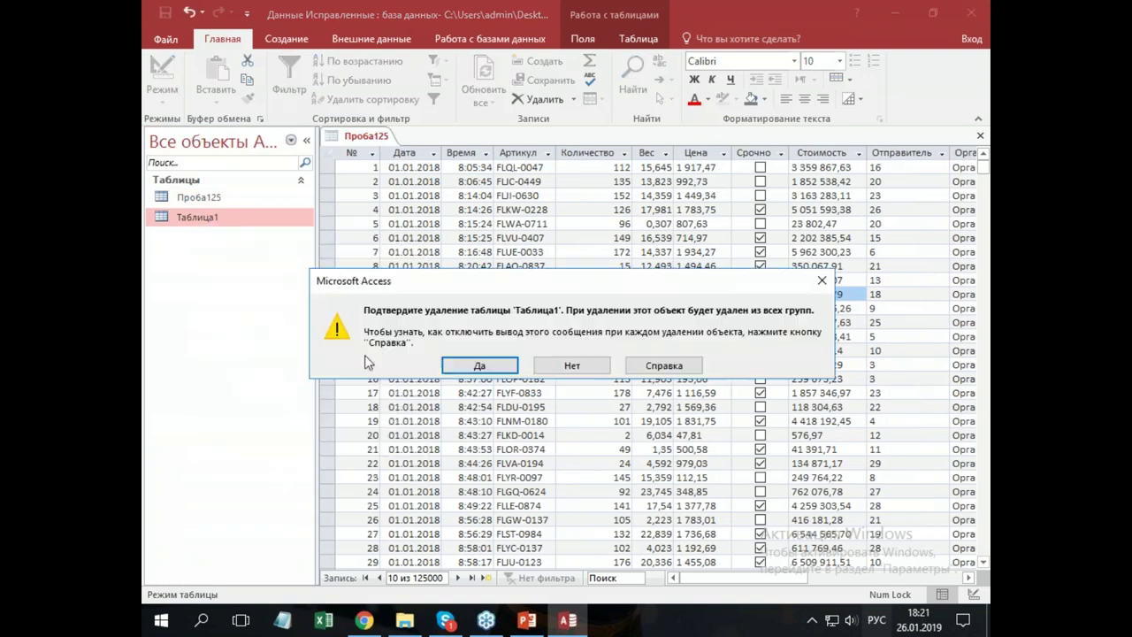
click(480, 364)
- Open table Проба125 in Design view and set the Цена field's data type to Денежный
click(417, 191)
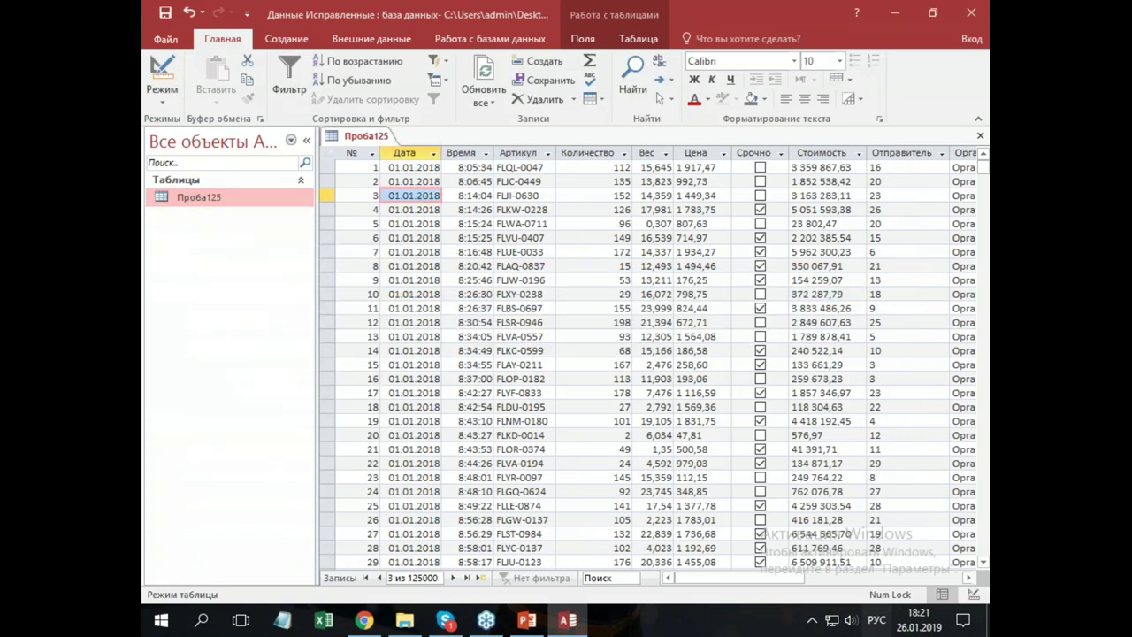
click(163, 99)
click(198, 163)
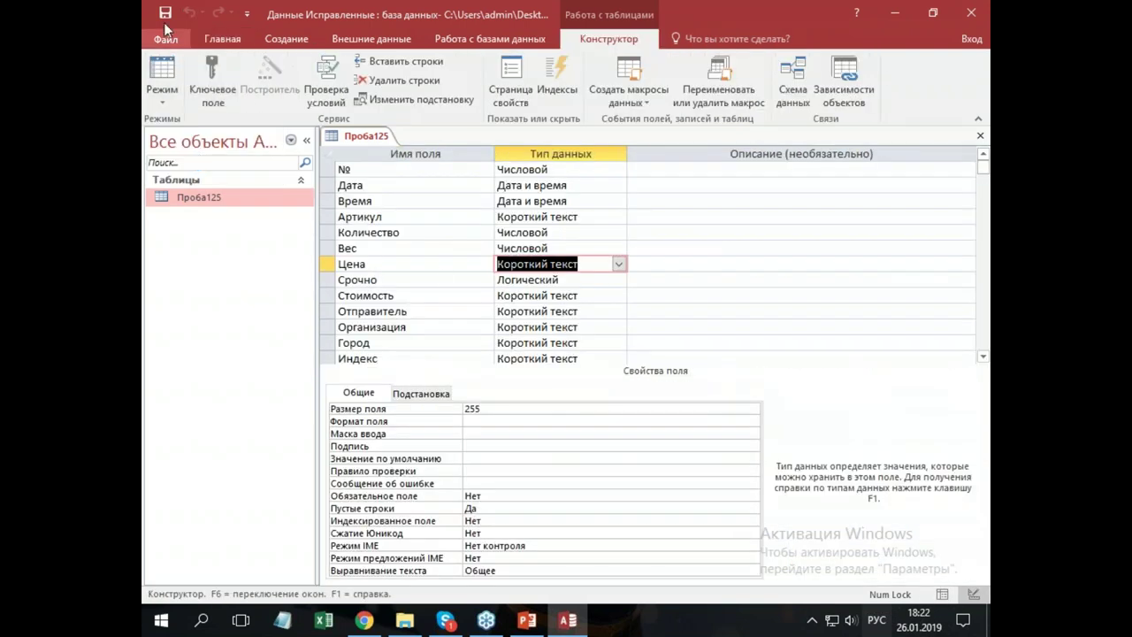
click(619, 265)
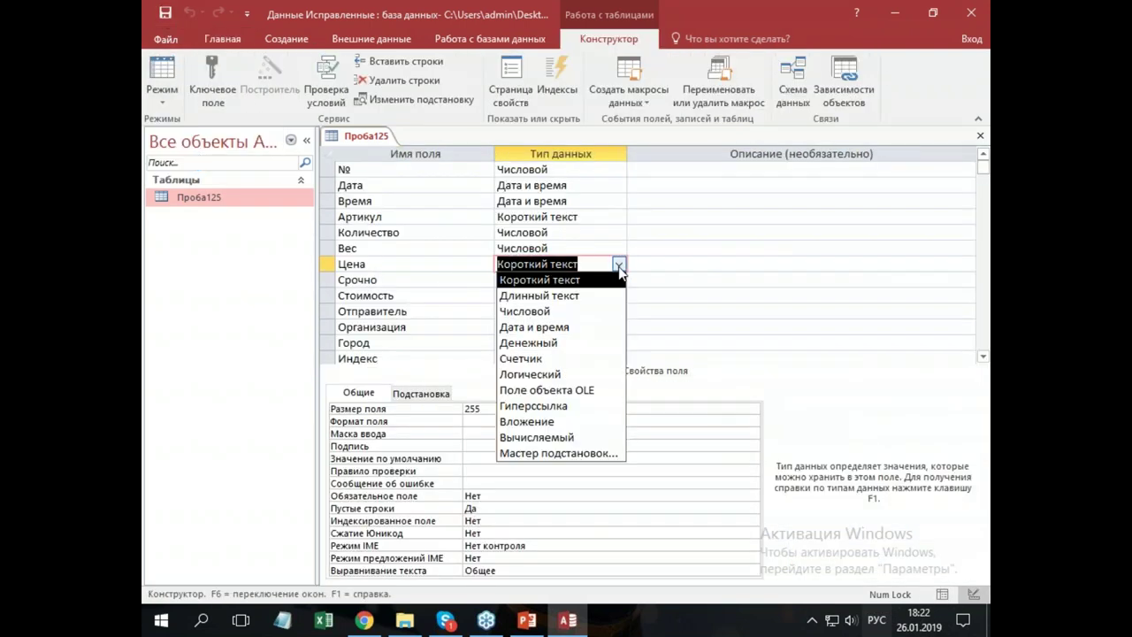
click(583, 343)
- Set the Стоимость field's data type to Денежный
click(571, 295)
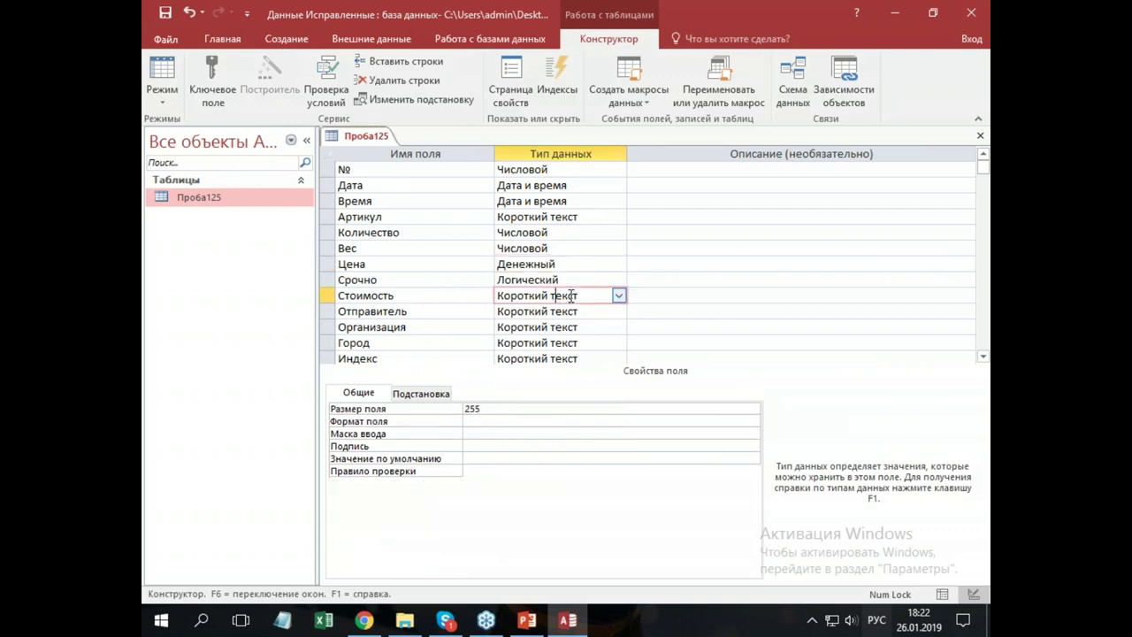
click(618, 295)
click(566, 374)
click(571, 271)
- Save the Проба125 table design, agreeing to continue despite the data loss and conversion warnings
click(165, 13)
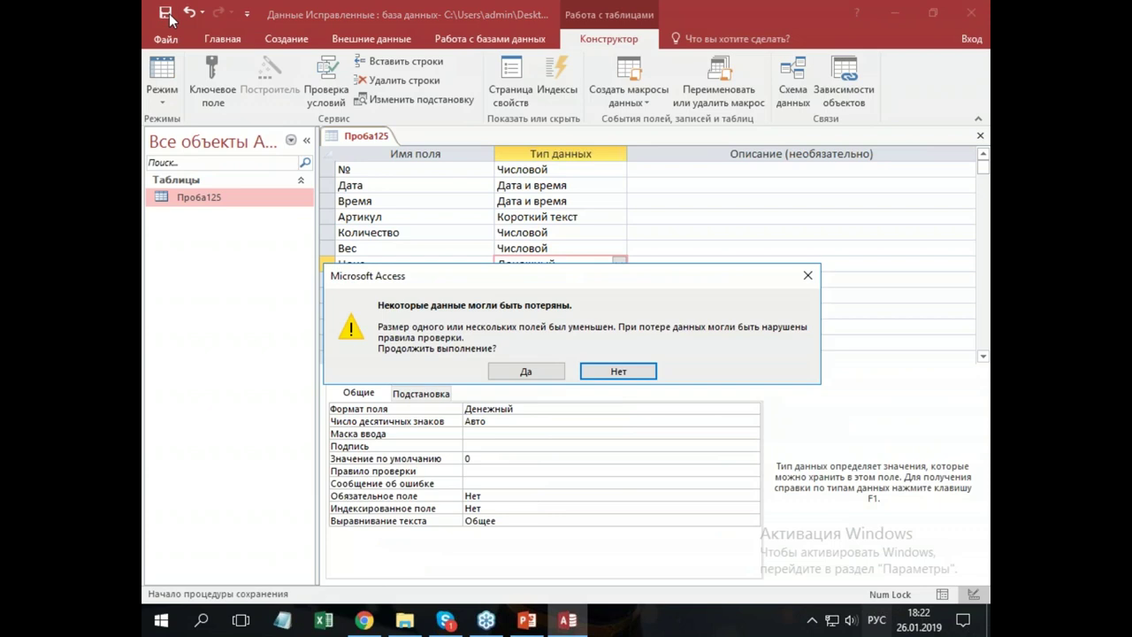
click(528, 372)
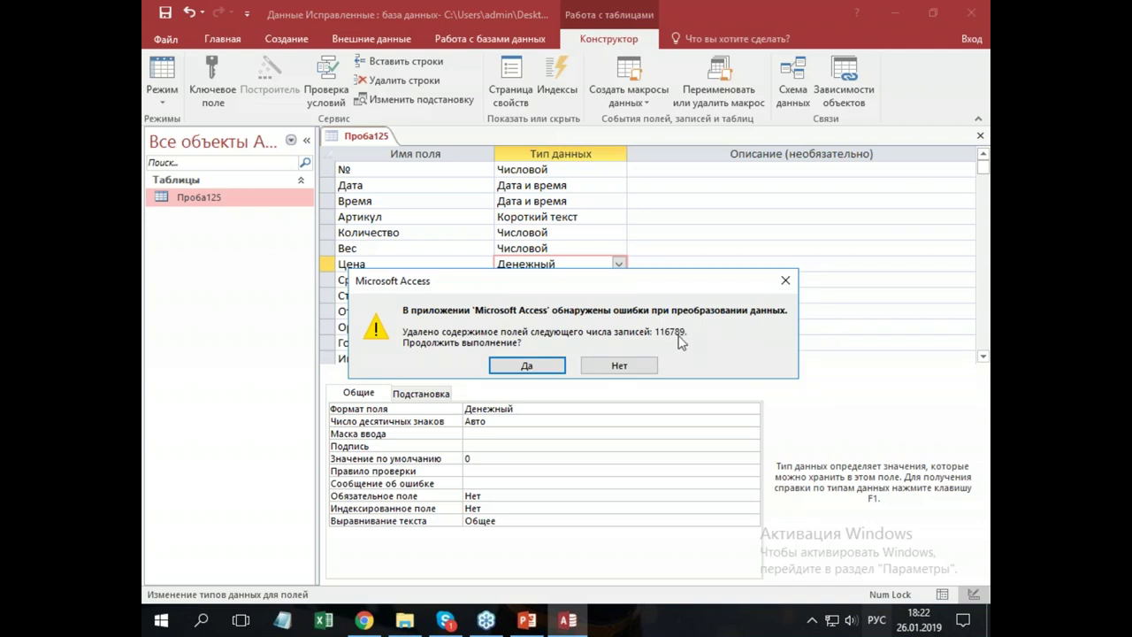
click(527, 365)
- Return Проба125 to Datasheet view and collapse the navigation pane
click(536, 311)
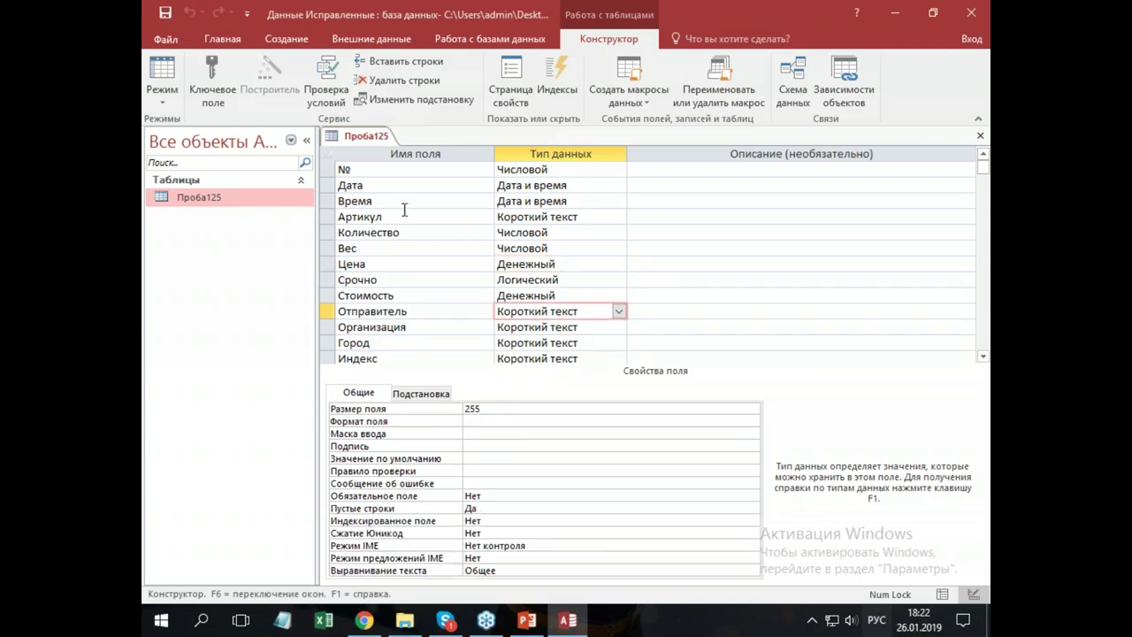
click(163, 72)
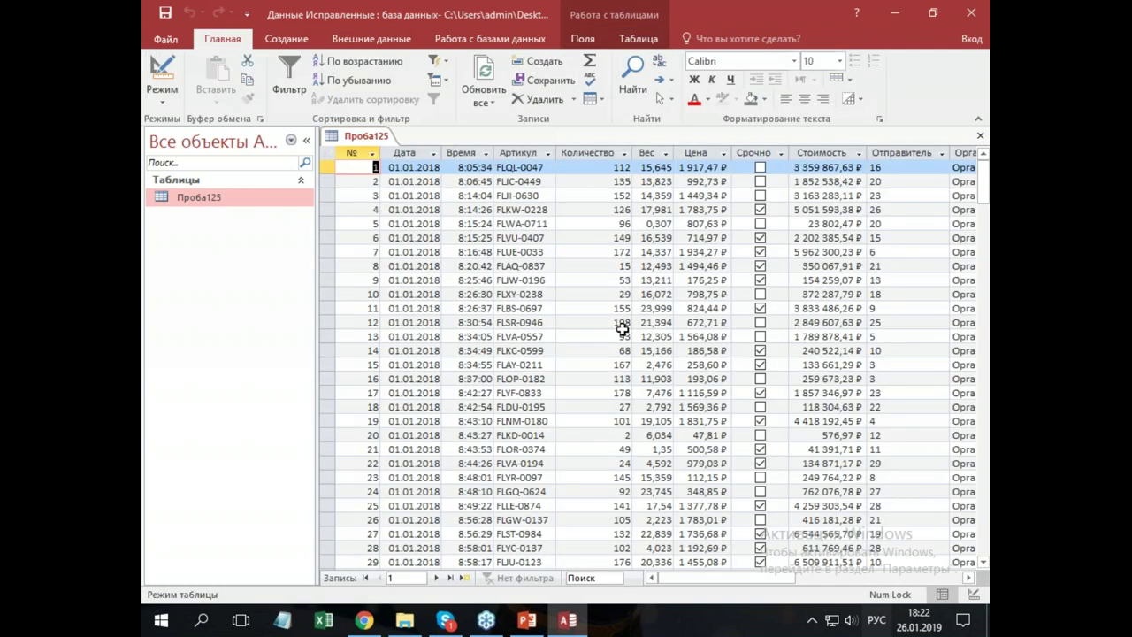
click(307, 139)
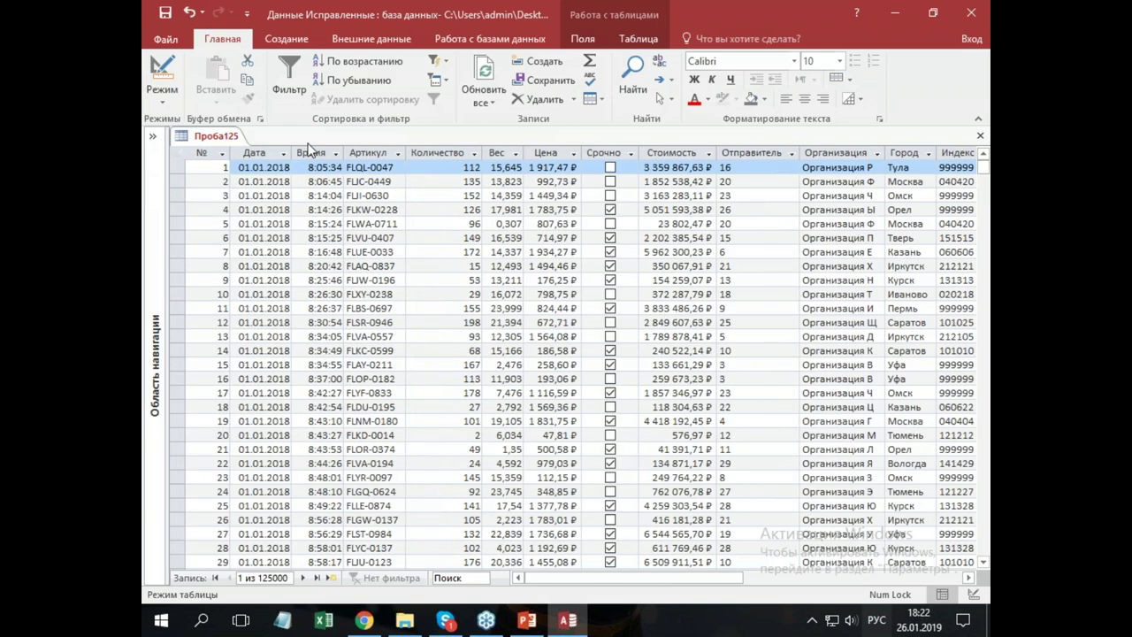
- Examine the Цена and Стоимость values in records throughout the table and return to the first record
click(677, 210)
scroll(686, 230, down, 20)
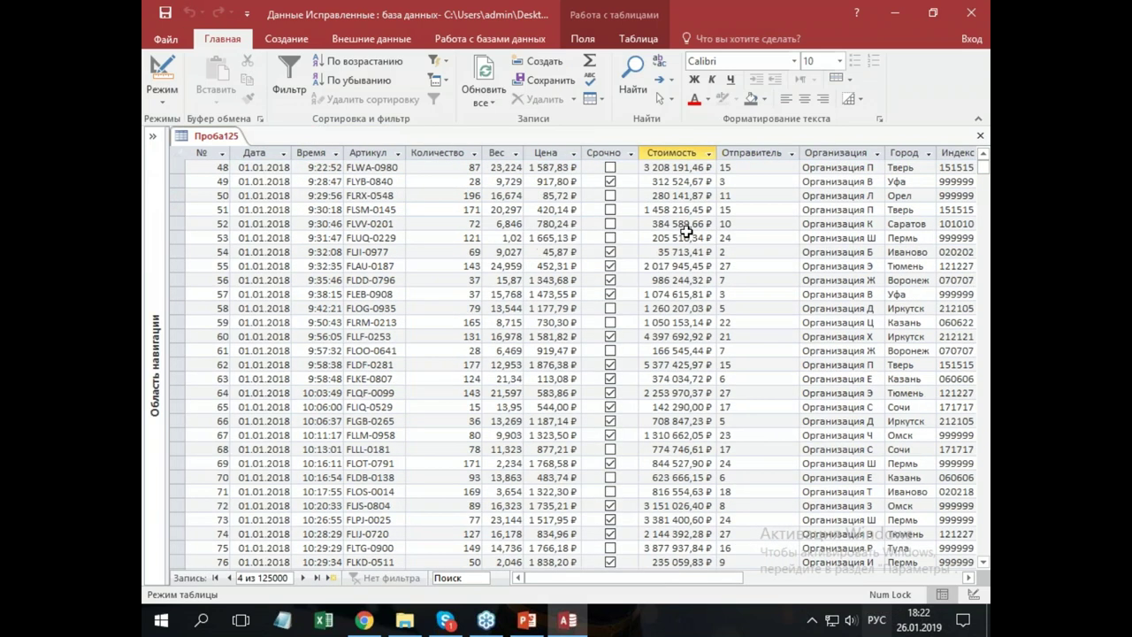
click(680, 321)
drag(983, 167, 983, 352)
click(681, 247)
scroll(679, 258, up, 20)
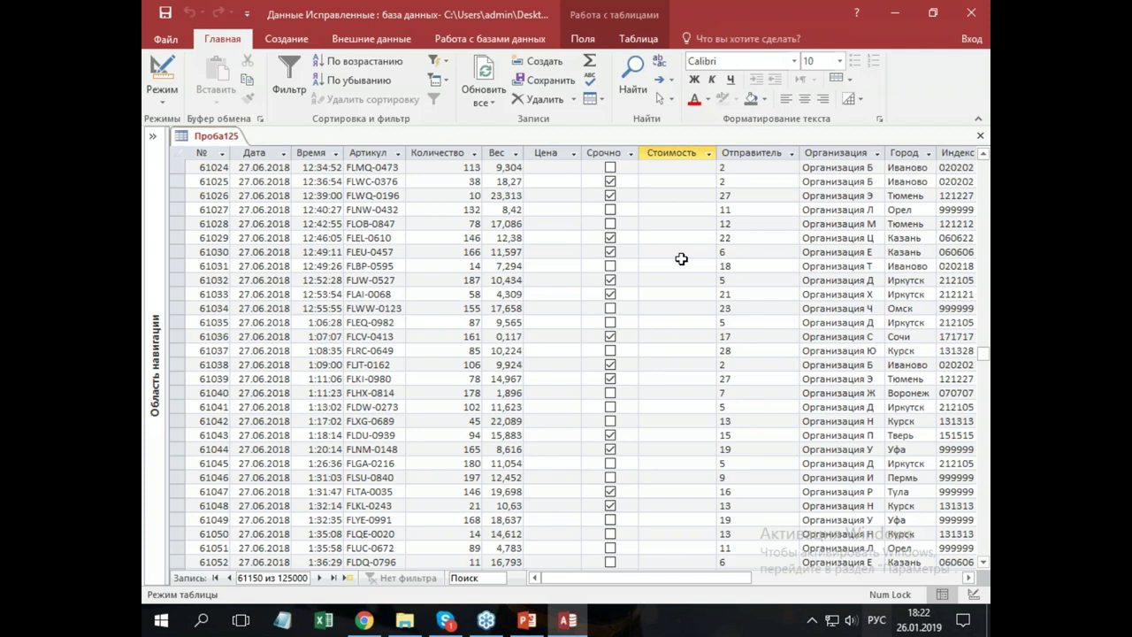
click(681, 258)
scroll(681, 258, up, 12)
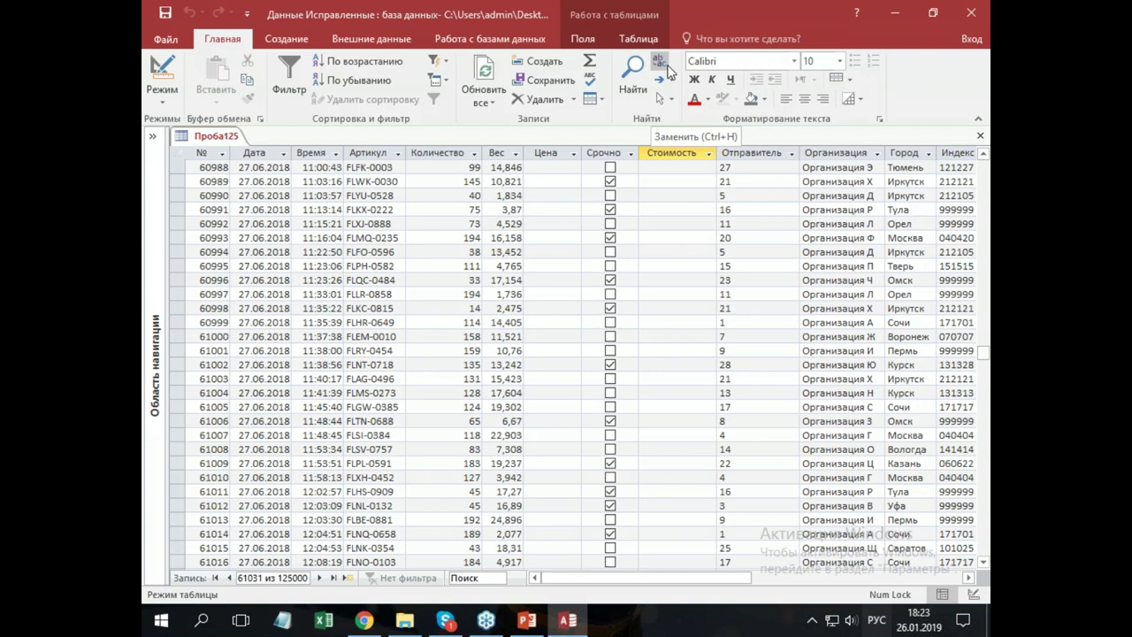
click(665, 210)
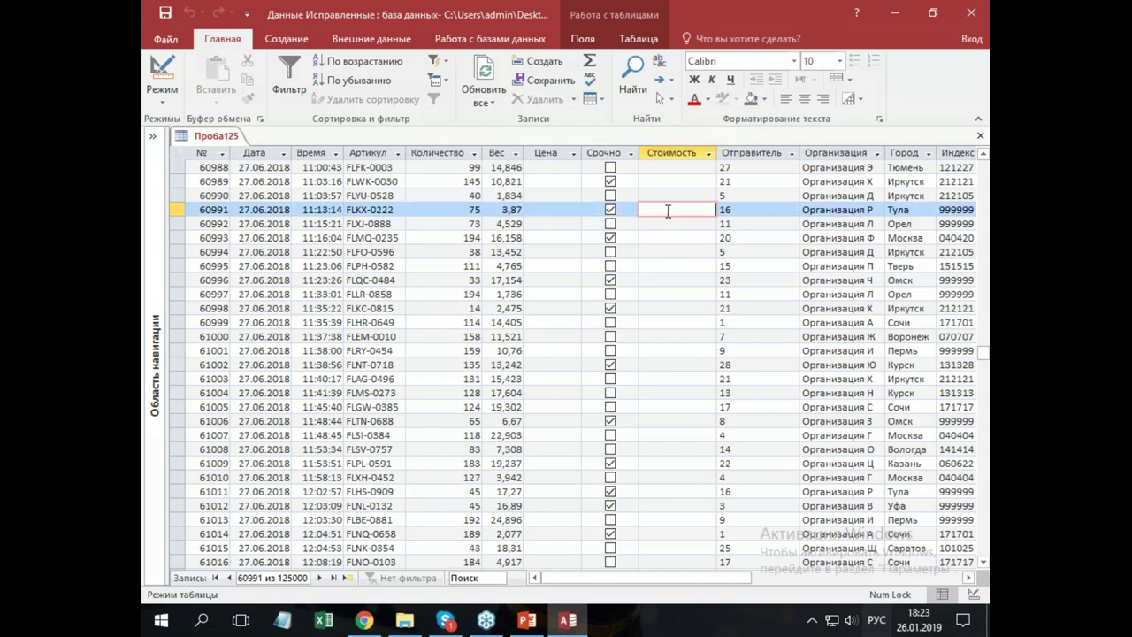
drag(983, 352, 984, 166)
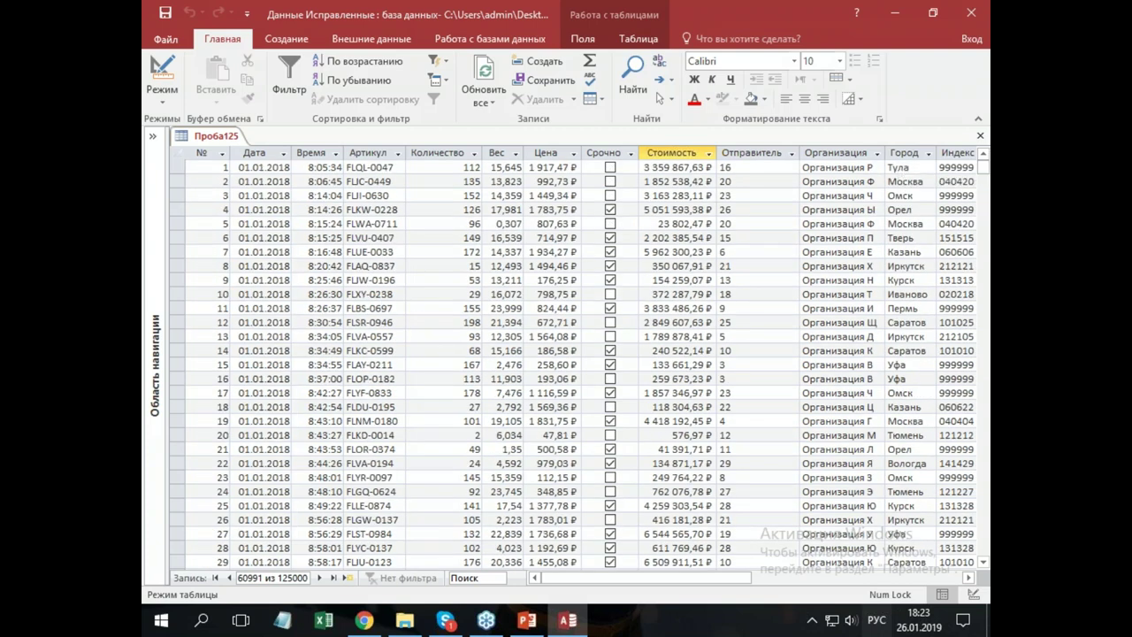
- Check the currency amounts of the Стоимость and Цена fields across the first several hundred records and go back to the beginning
click(700, 213)
scroll(698, 257, down, 20)
scroll(698, 291, down, 20)
click(557, 265)
scroll(557, 265, down, 8)
scroll(699, 309, down, 20)
click(699, 308)
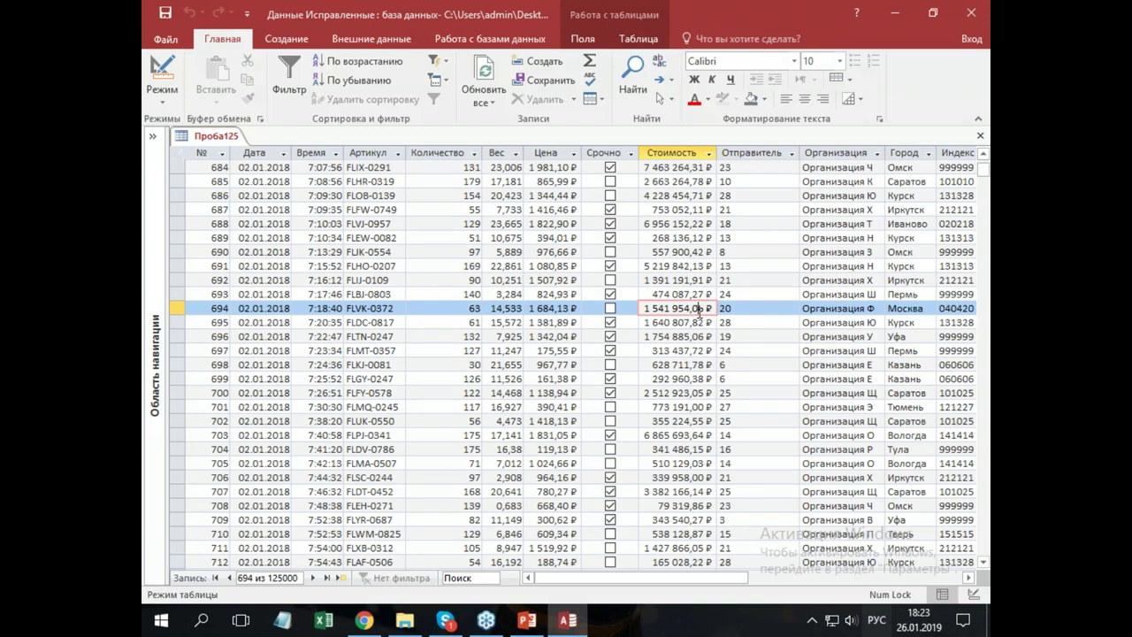
scroll(743, 347, down, 20)
scroll(675, 308, down, 20)
scroll(675, 307, down, 16)
drag(985, 181, 984, 165)
click(559, 209)
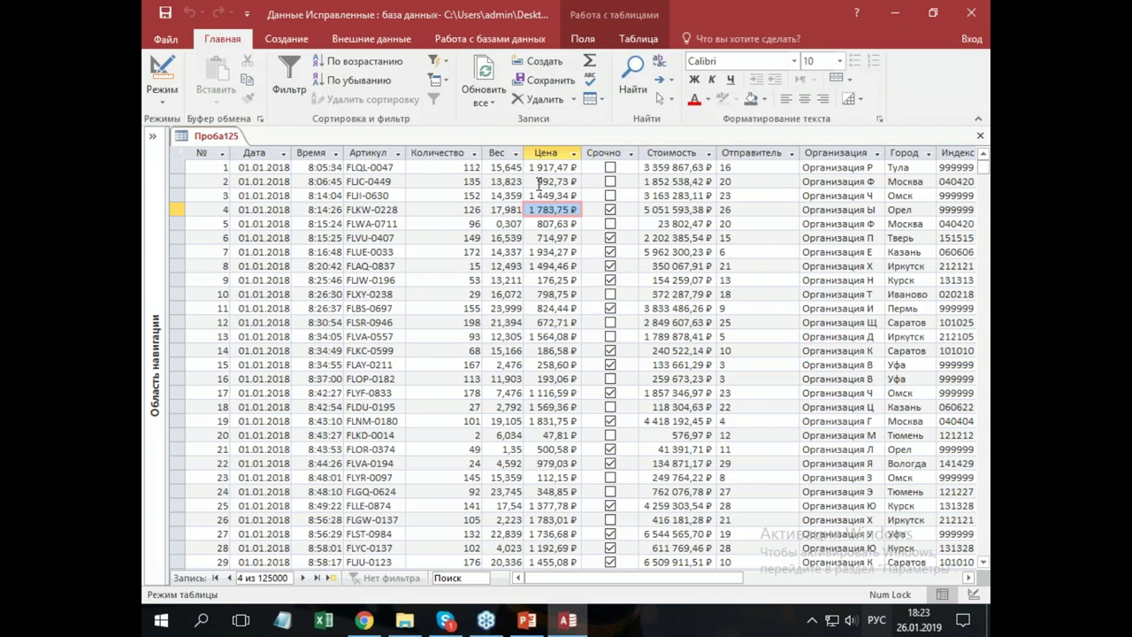
- Close the Проба125 table and compact and repair the database
click(981, 137)
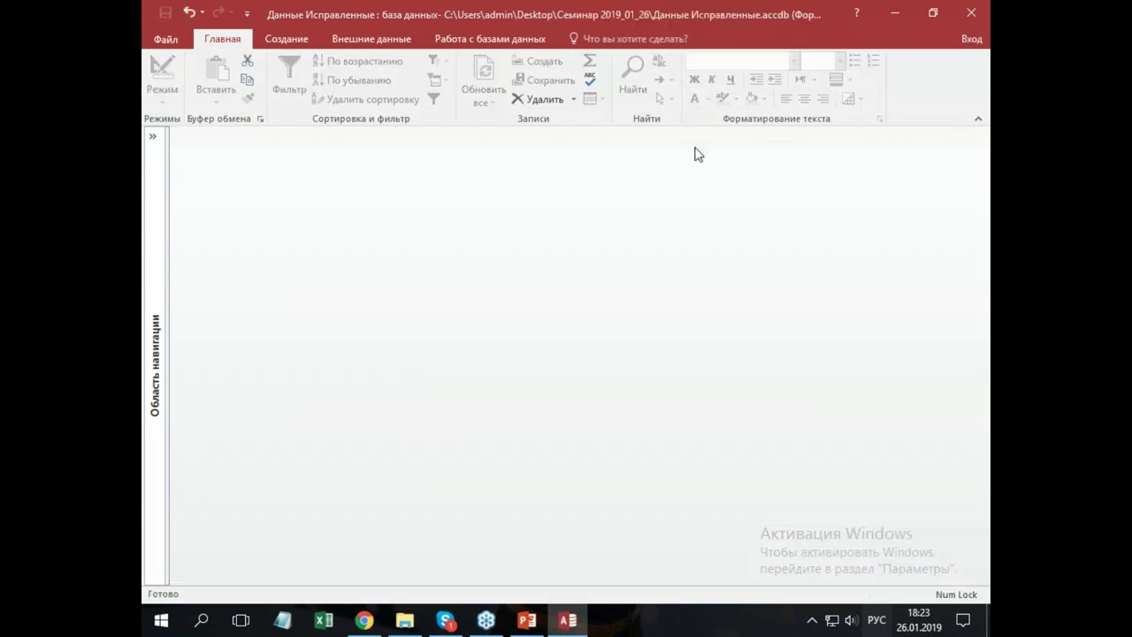
click(495, 44)
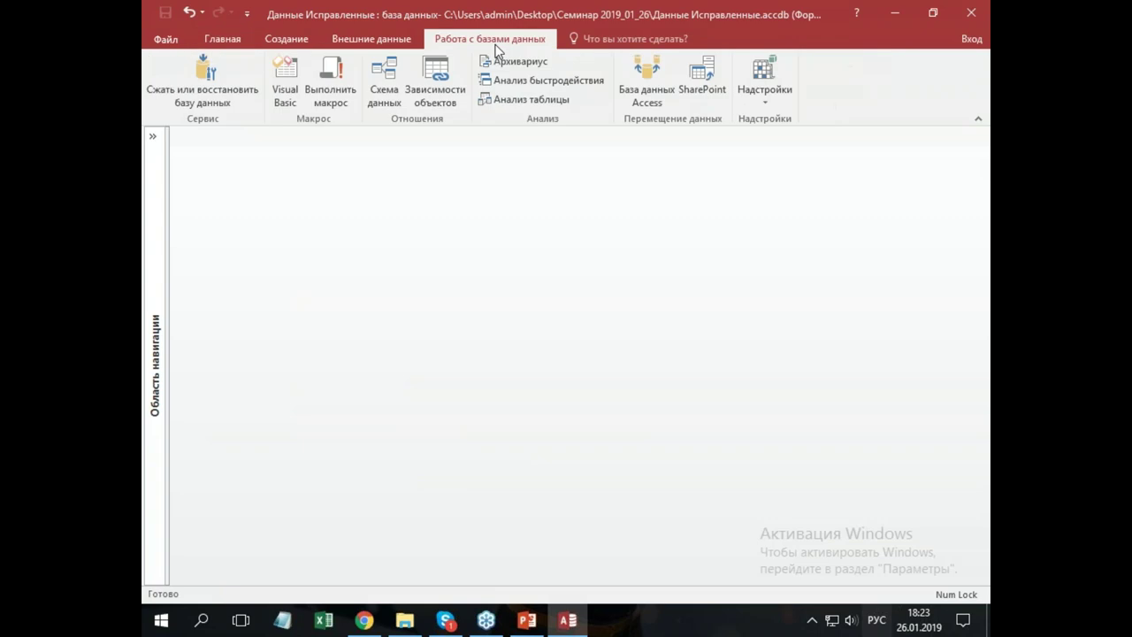
click(190, 80)
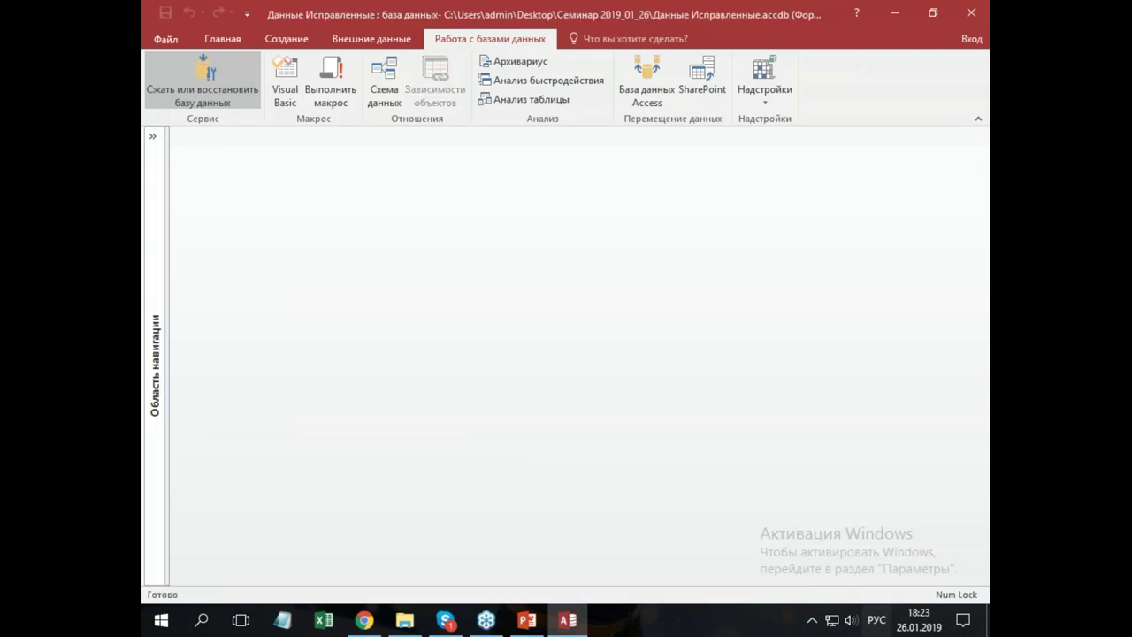
- Close Access and check the size of the Данные Исправленные file in the Семинар 2019_01_26 folder
click(969, 12)
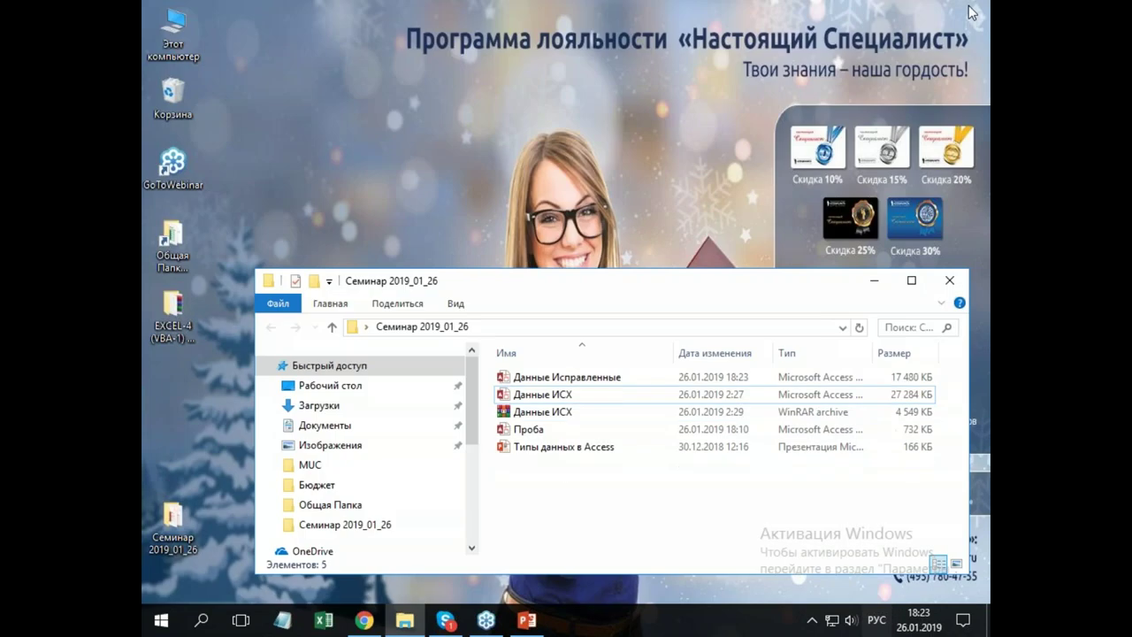
click(575, 376)
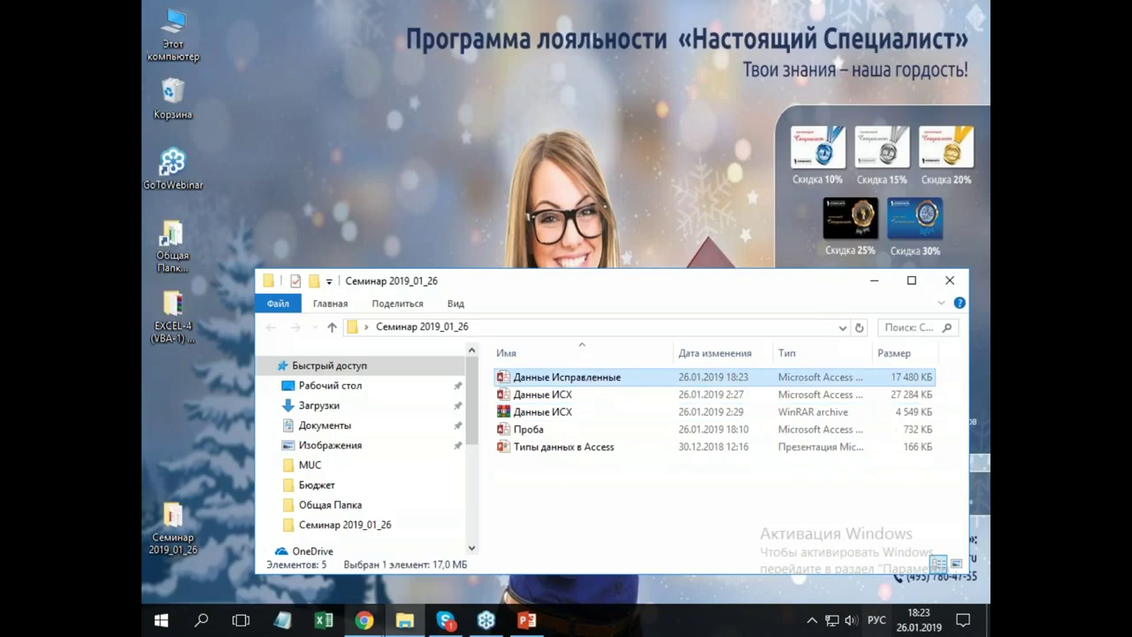
mouse_move(381, 628)
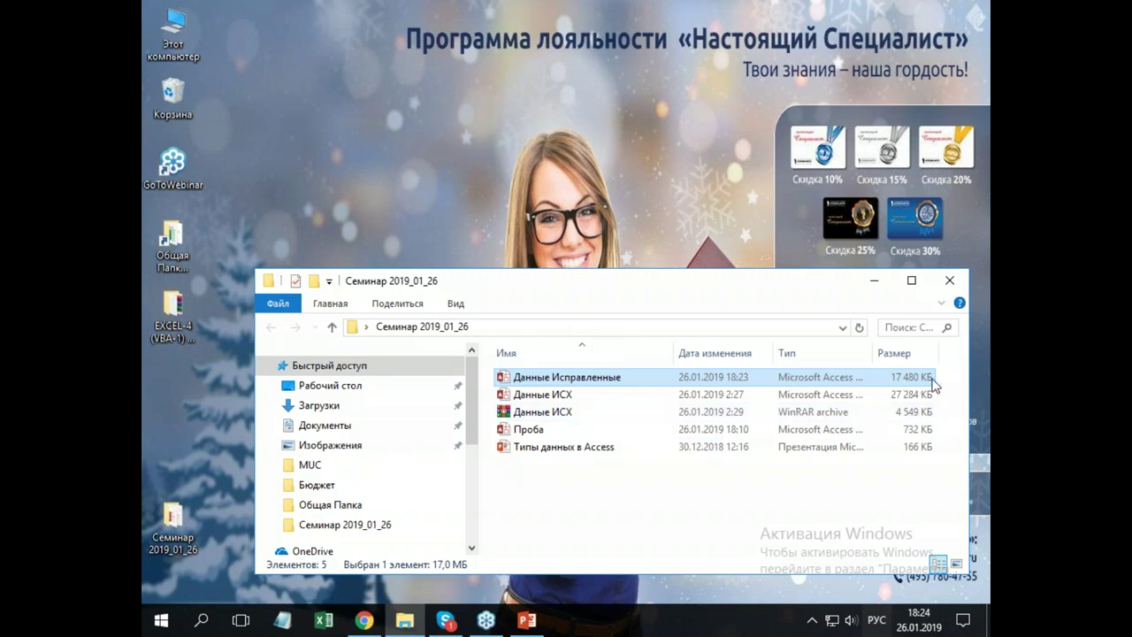
- Reopen the Данные Исправленные database, expand the navigation pane and open table Проба125 in Design view
double_click(609, 378)
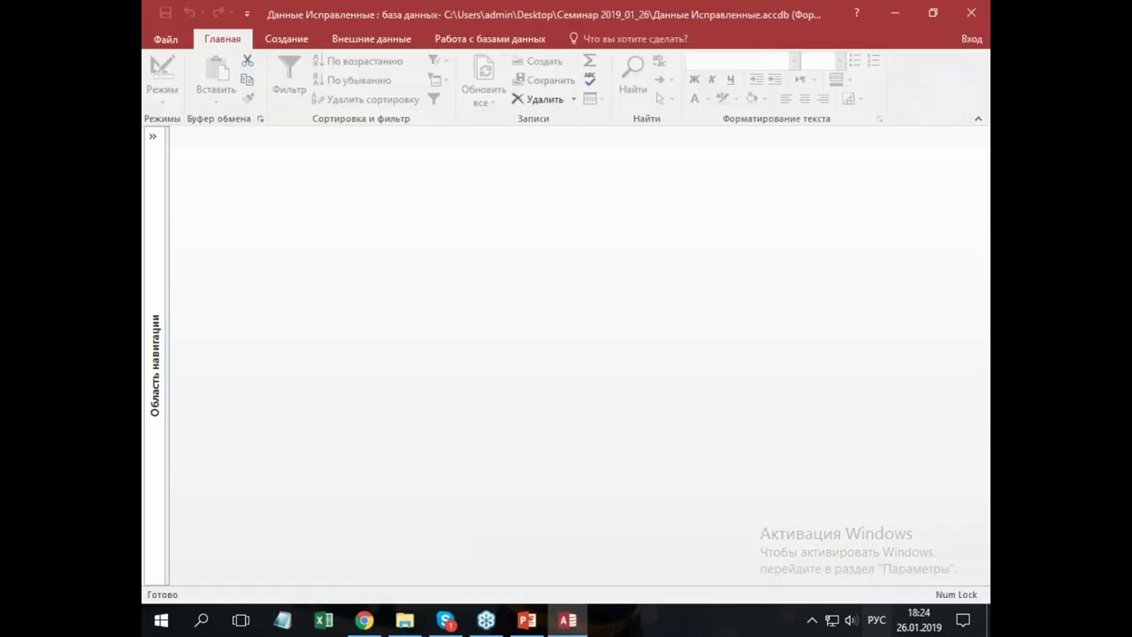
click(152, 136)
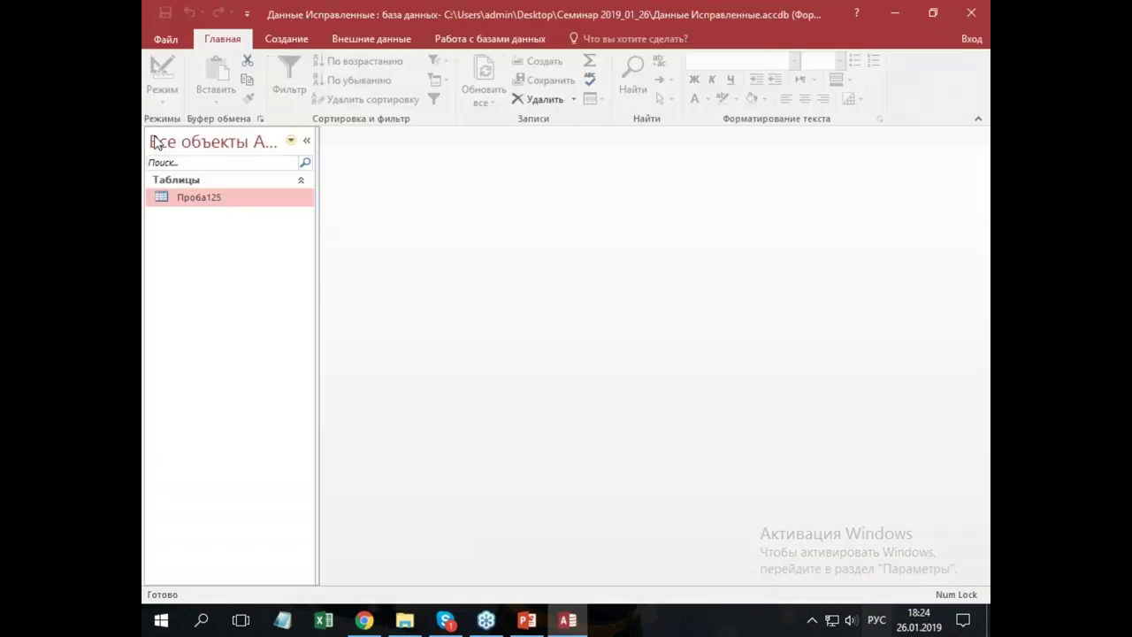
right_click(223, 197)
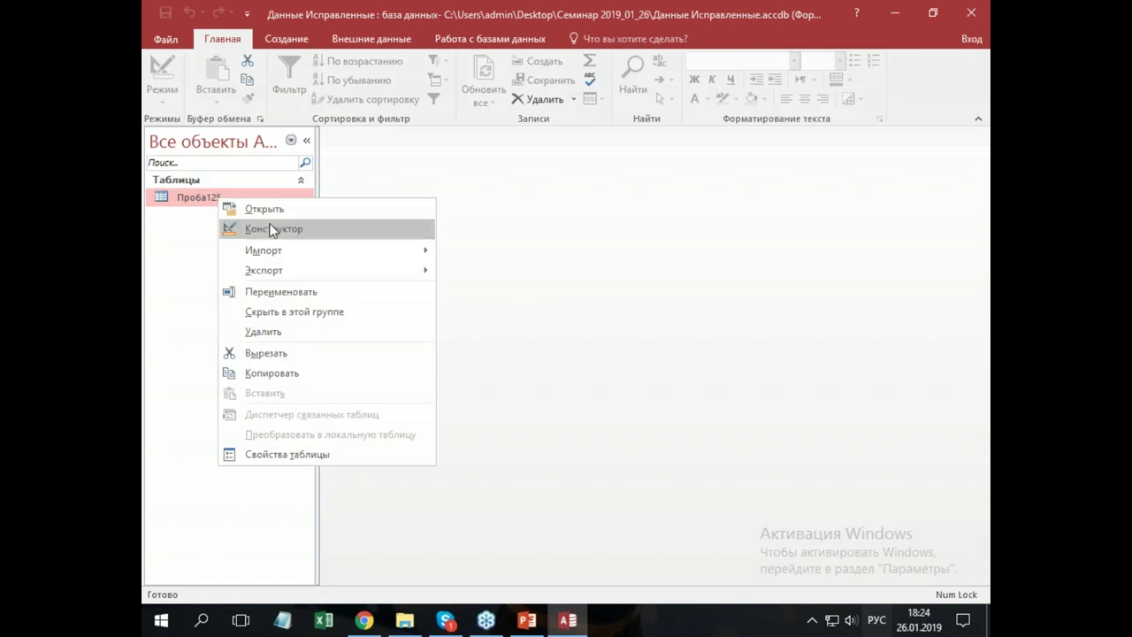
click(272, 229)
- Inspect the Размер поля property of the Индекс field
click(382, 328)
scroll(382, 309, down, 2)
click(390, 264)
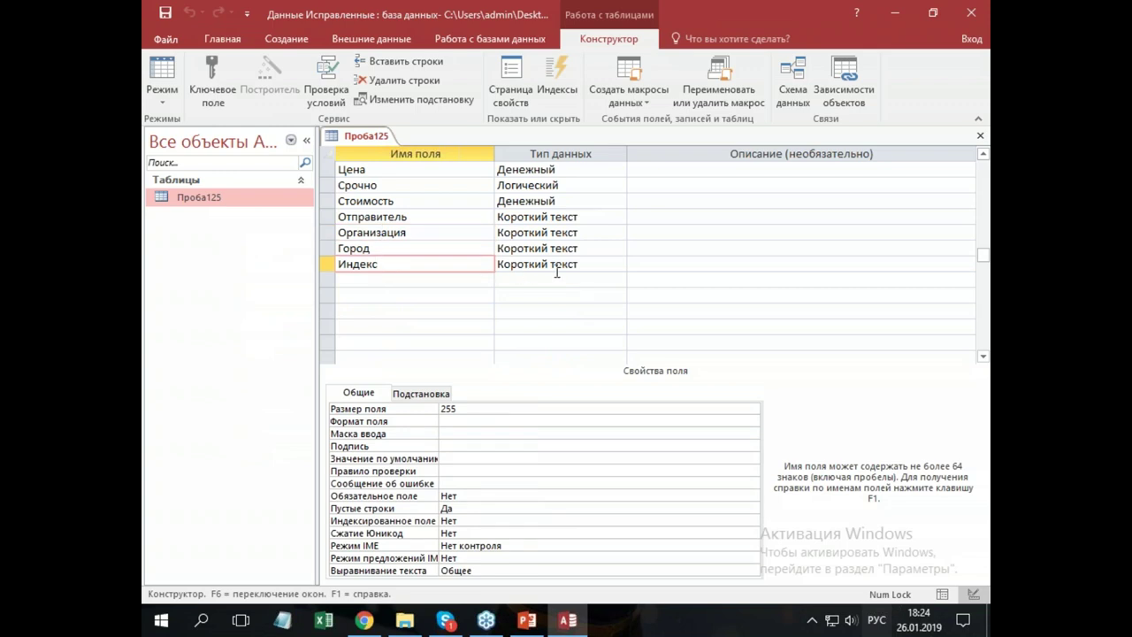
click(466, 408)
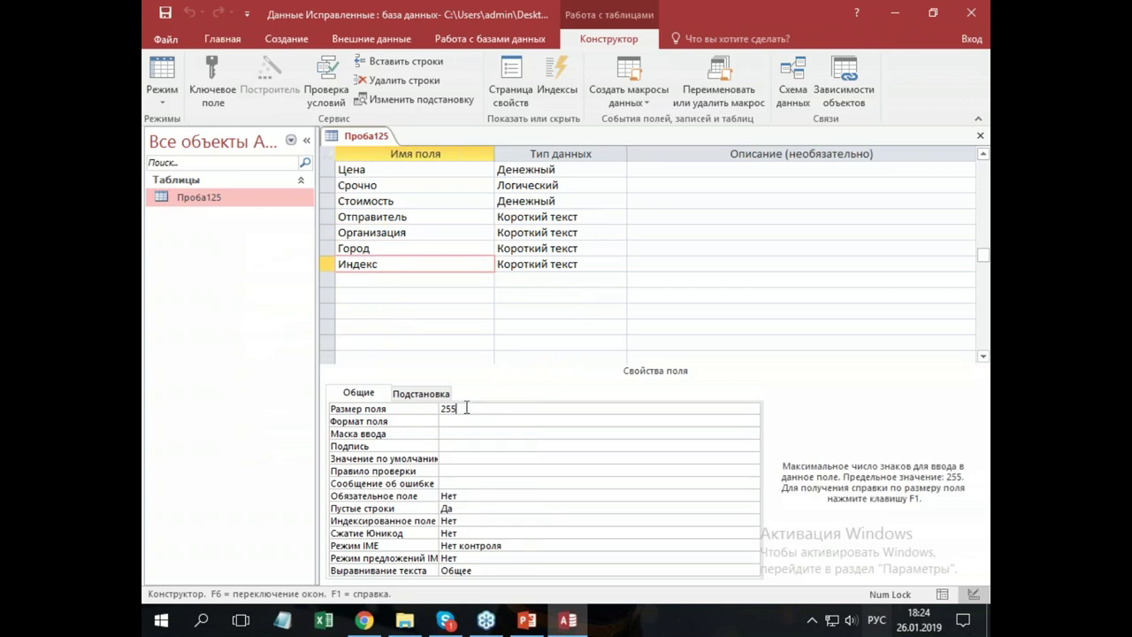
- Switch Проба125 to Datasheet view and widen the Индекс column
click(170, 68)
drag(690, 584, 785, 580)
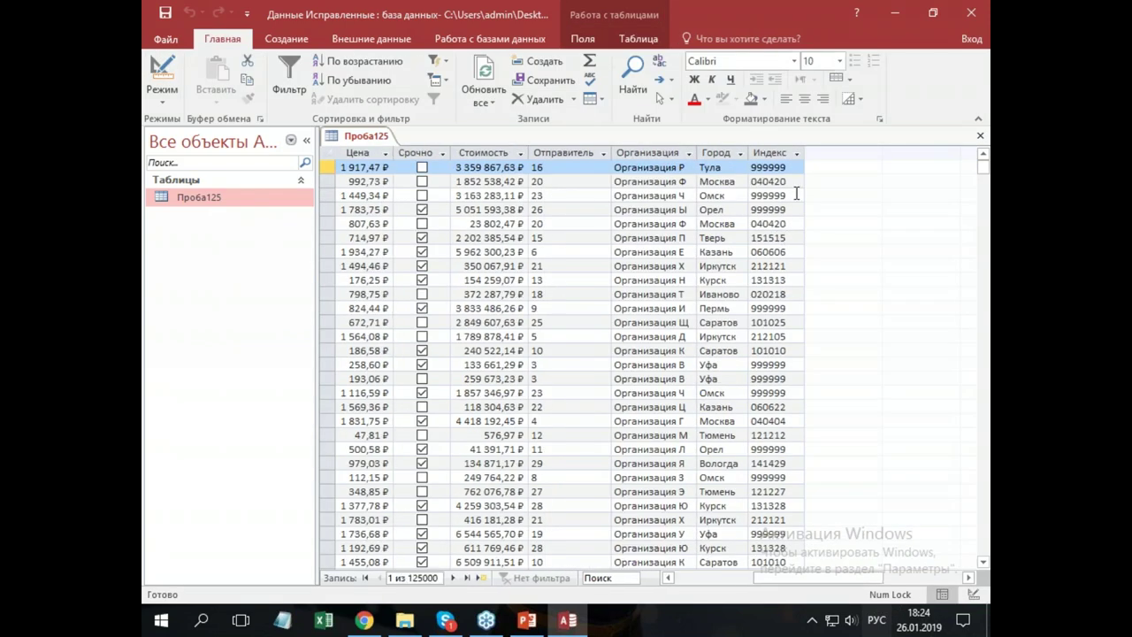
drag(803, 153, 858, 154)
- Try appending the text "апра" to the first record's Индекс value and delete the added text again
click(818, 171)
text(апра)
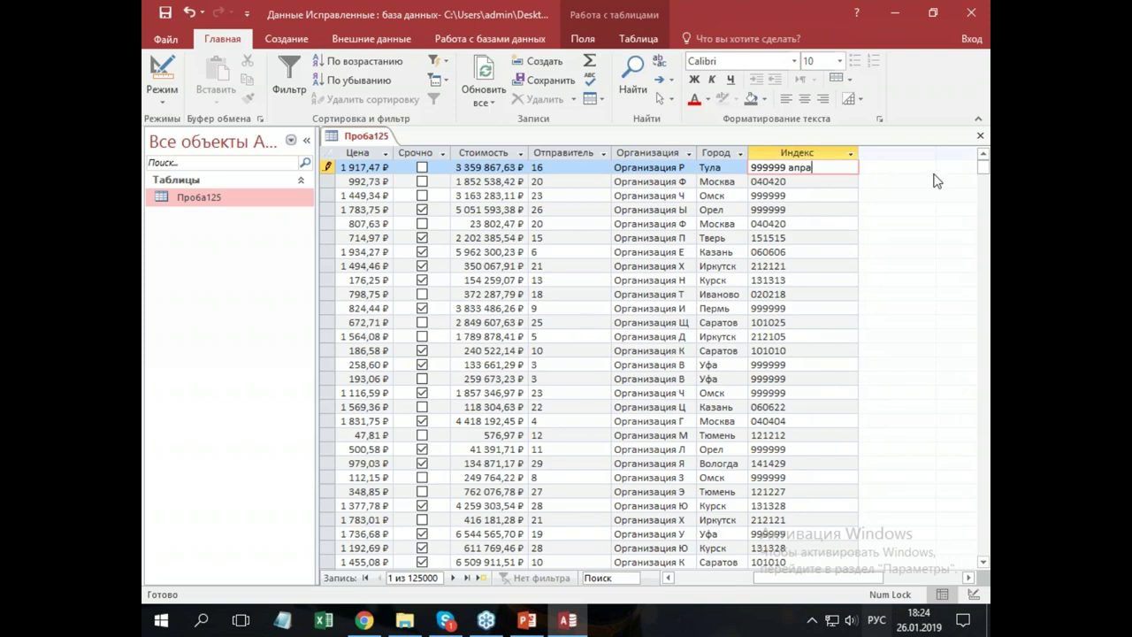
key(BackSpace)
key(BackSpace)
key(BackSpace)
key(BackSpace)
key(BackSpace)
click(831, 195)
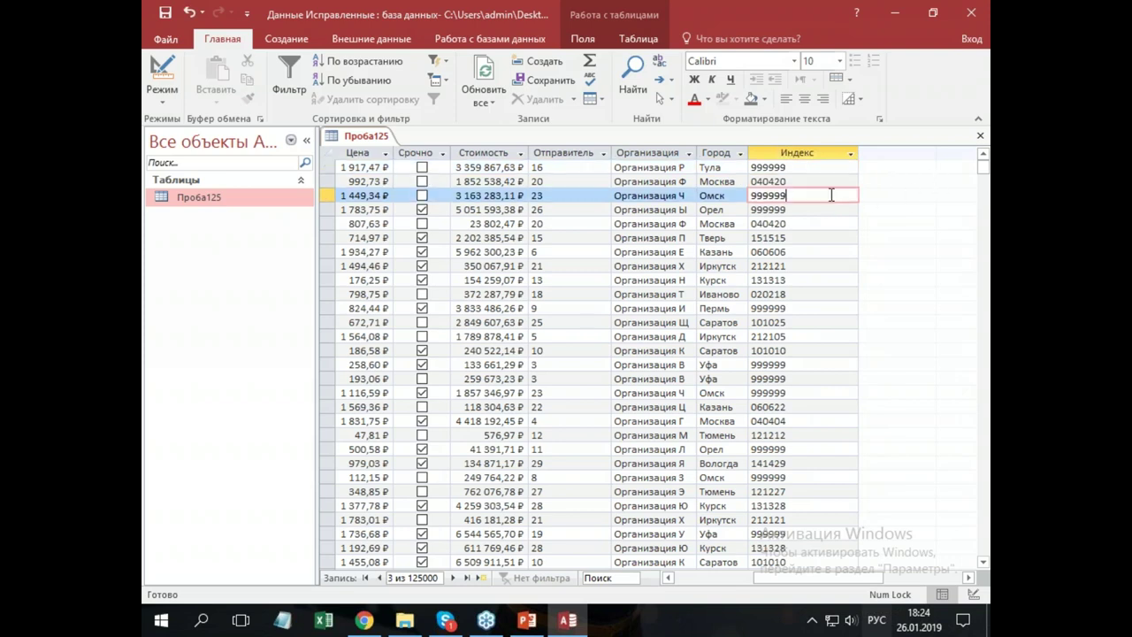
- In Design view, set the Индекс field's size to 6 and save the table, agreeing to continue despite possible data loss
click(164, 71)
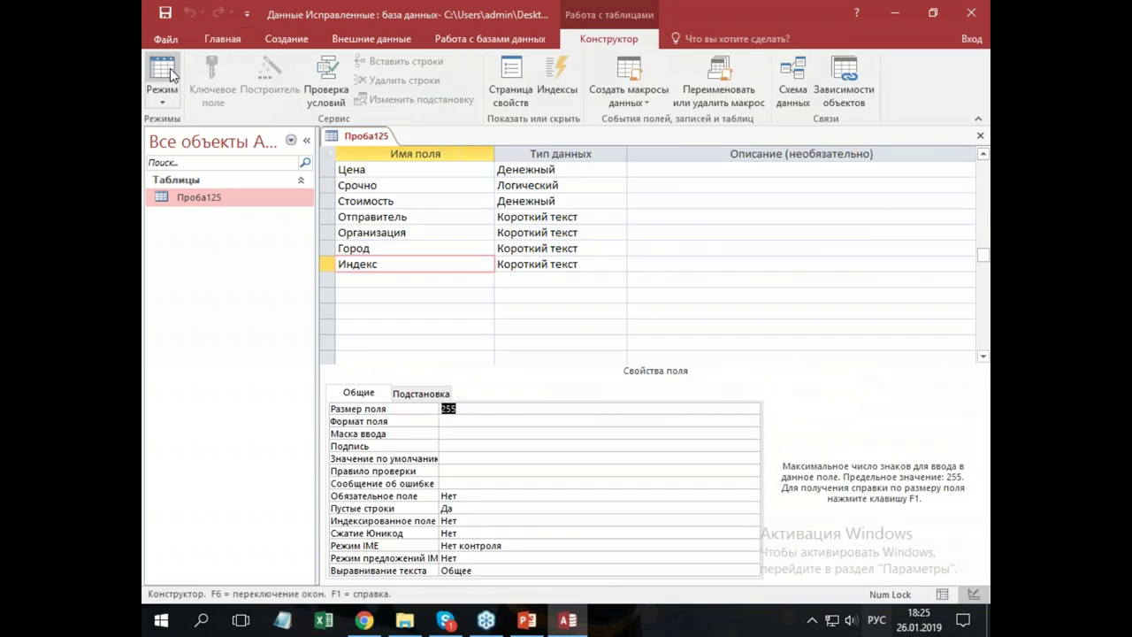
click(464, 408)
click(407, 409)
text(6)
click(459, 422)
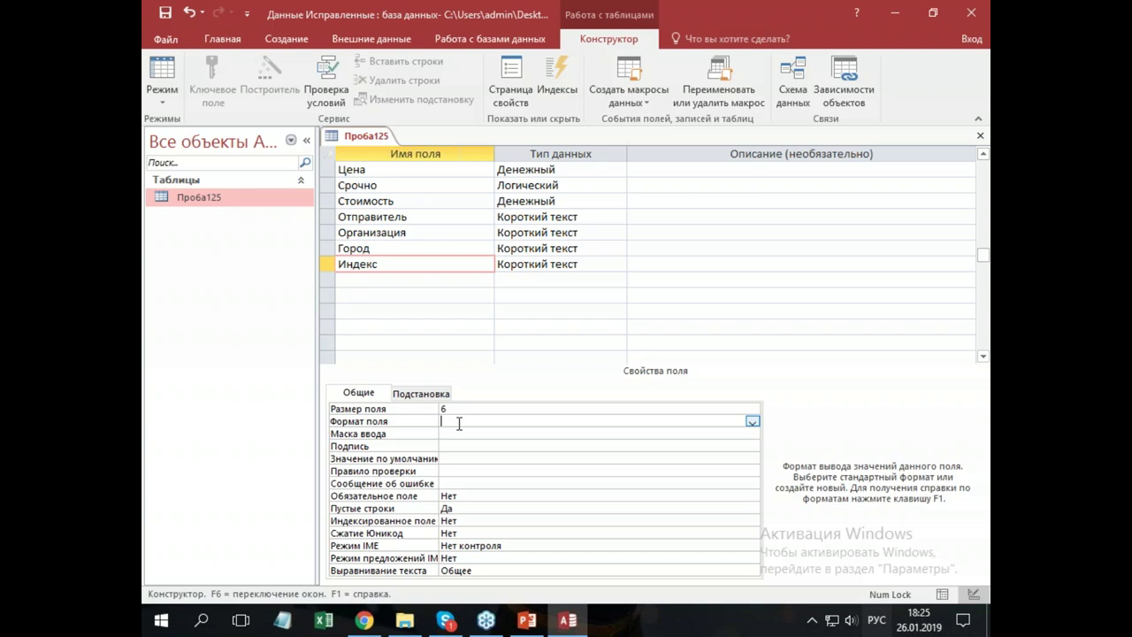
click(166, 14)
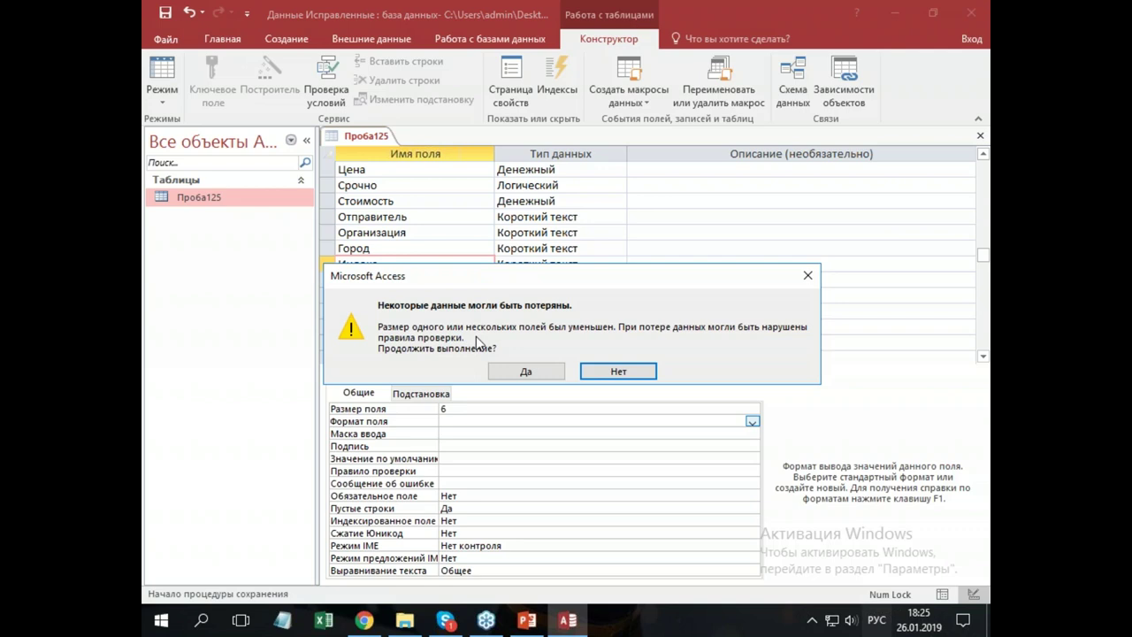
click(517, 368)
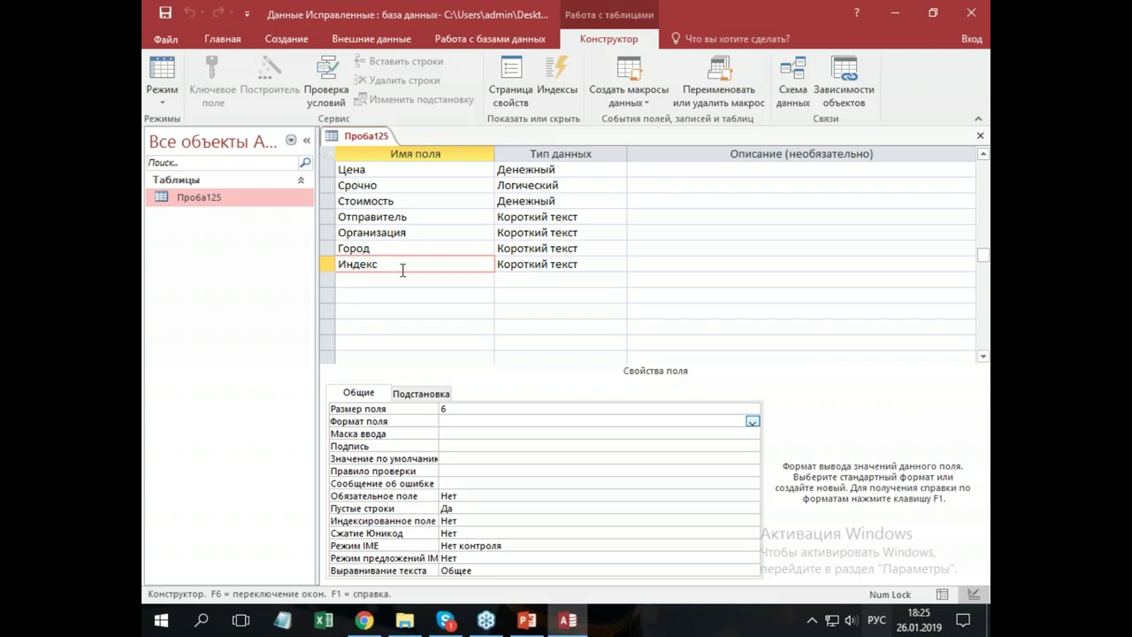
- Return to Datasheet view and test the Индекс length limit by deleting and retyping the last 9 in the first record
click(169, 71)
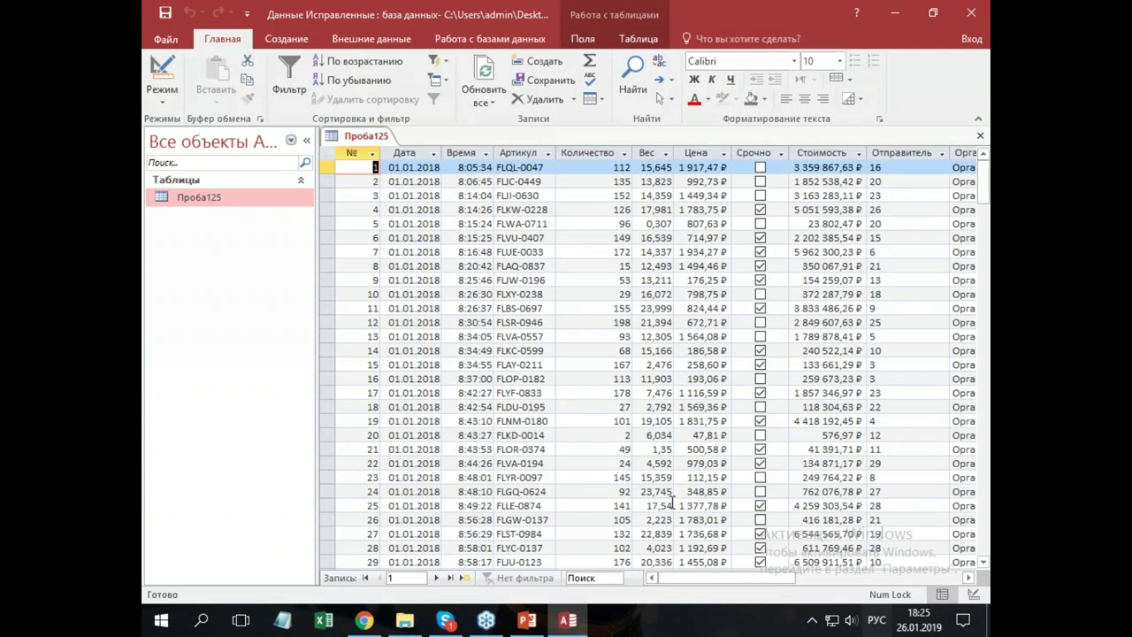
drag(696, 580, 819, 576)
click(607, 168)
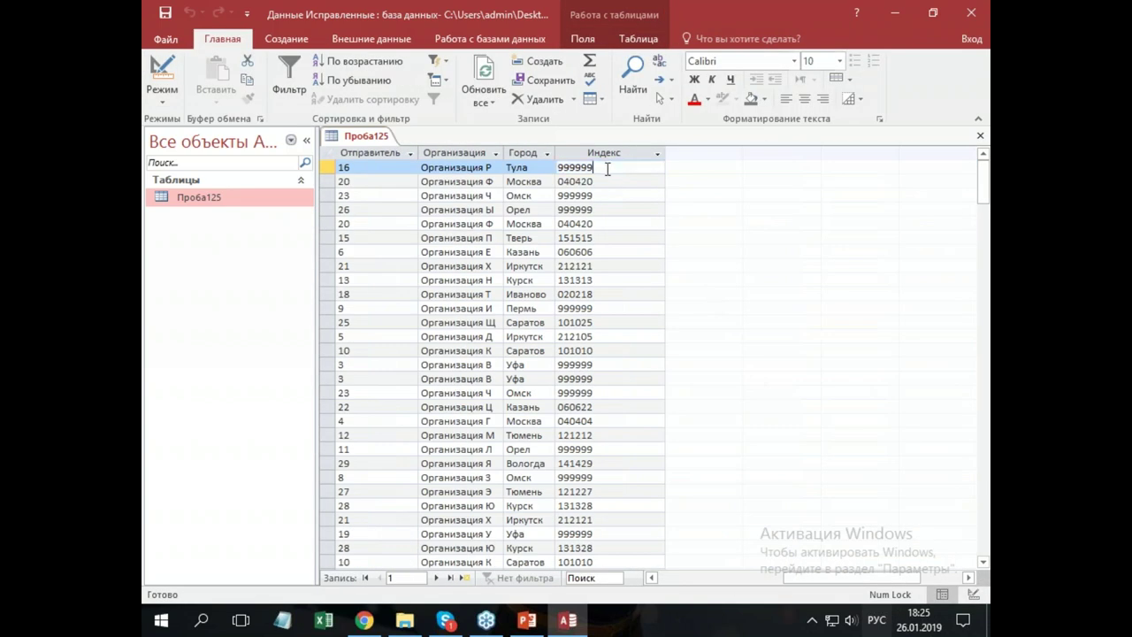
key(BackSpace)
text(9)
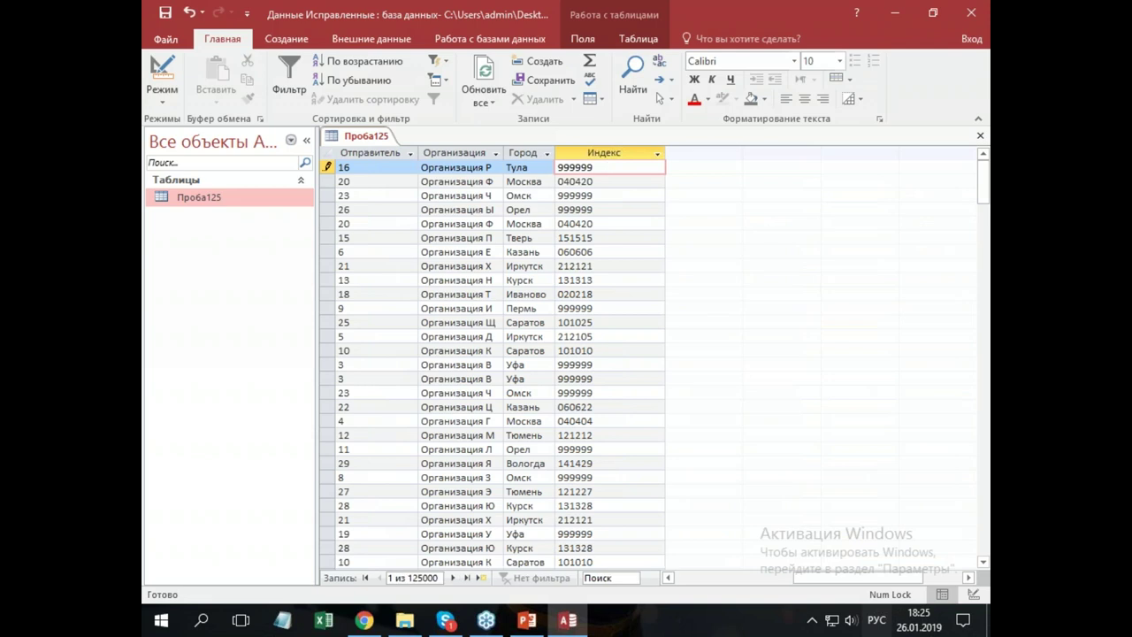
click(617, 210)
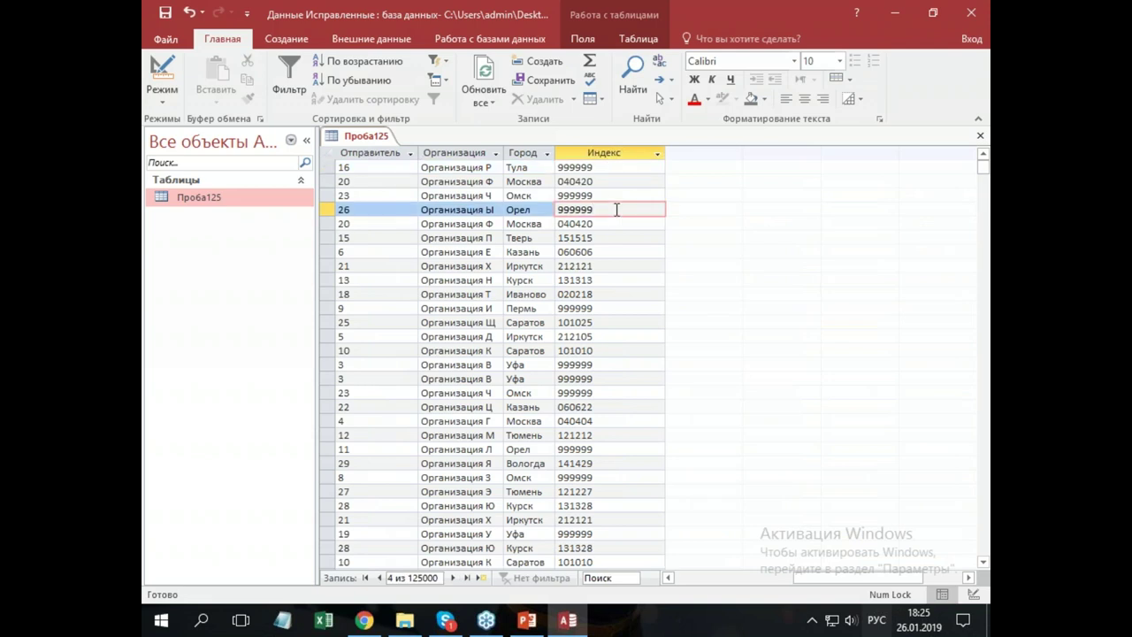
- Close Проба125 and compact and repair the database again after the field size change
click(979, 135)
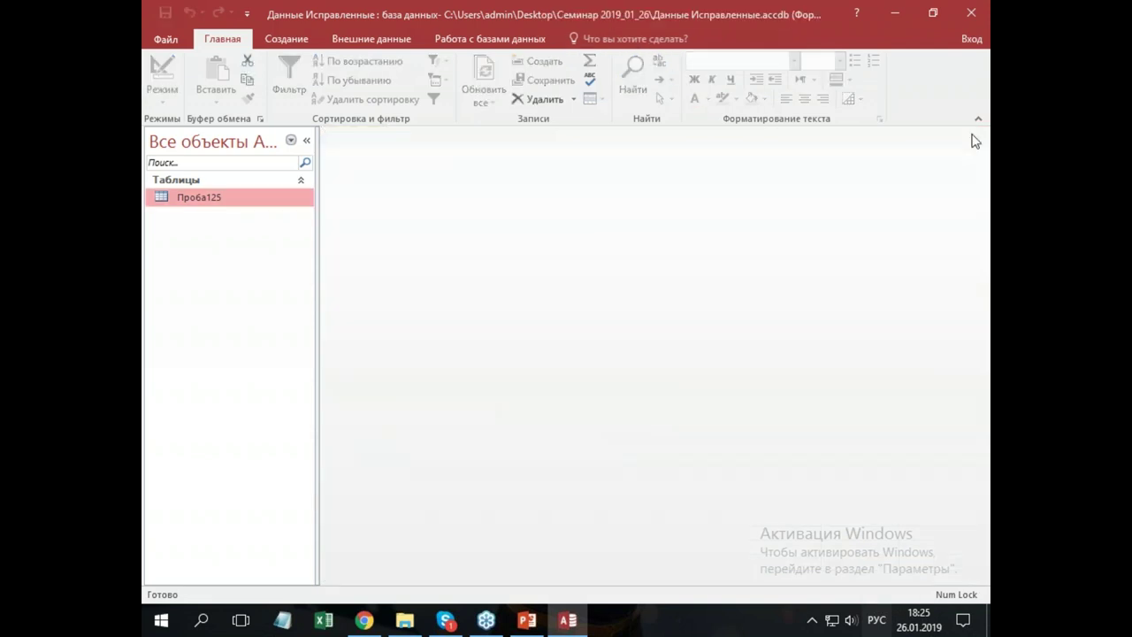
click(511, 42)
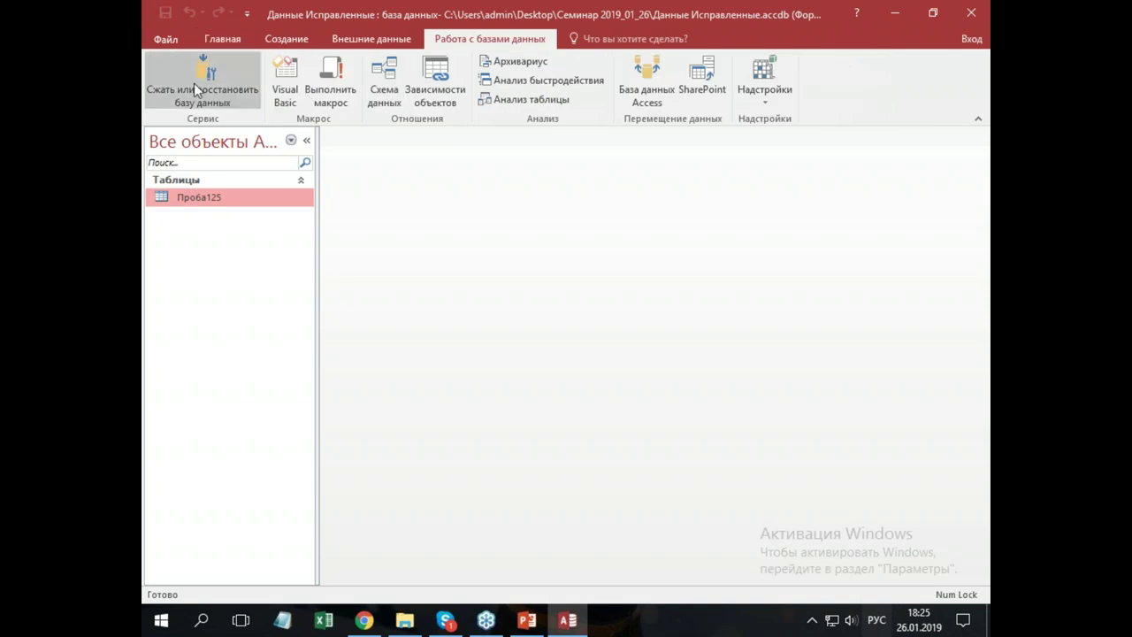
click(193, 83)
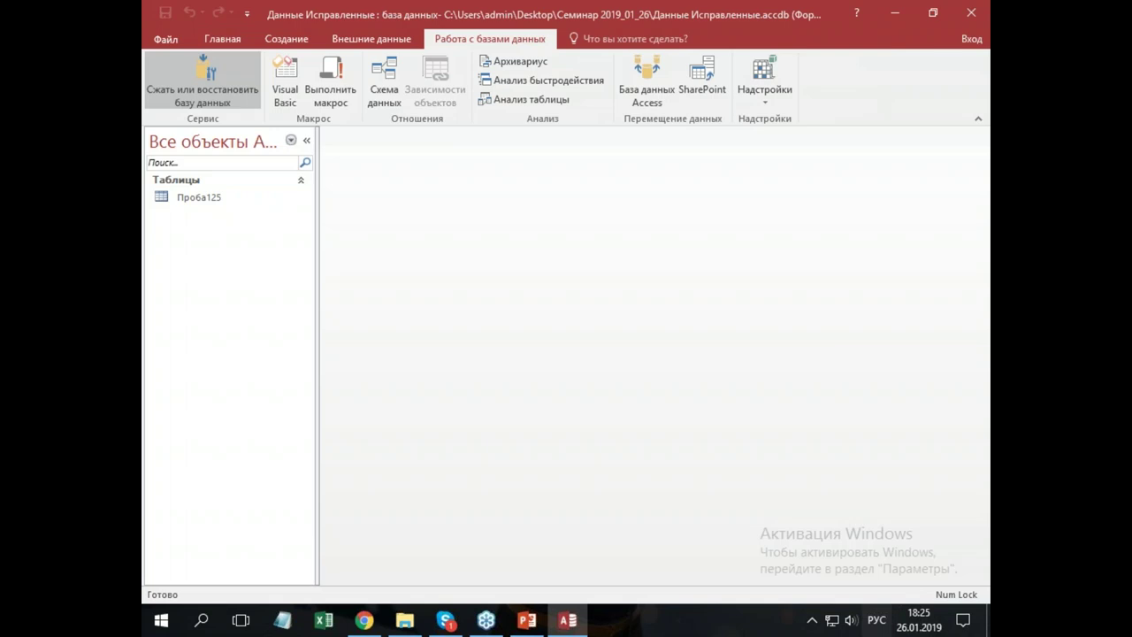
- Exit Access and compare the Данные Исправленные file size with the other databases in the folder
click(971, 13)
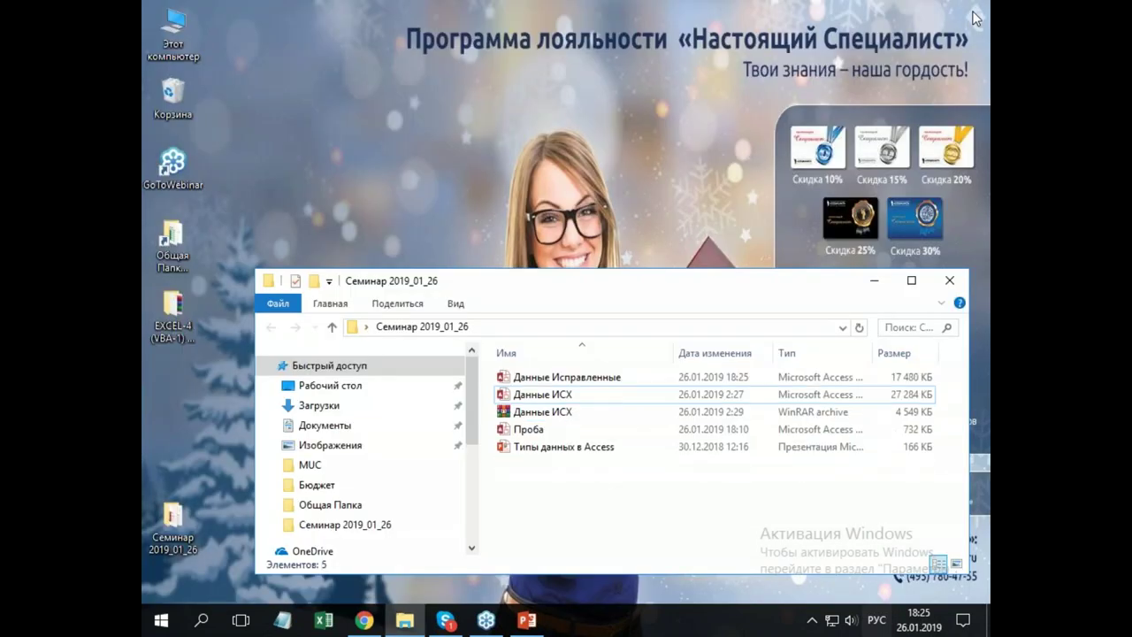
click(840, 377)
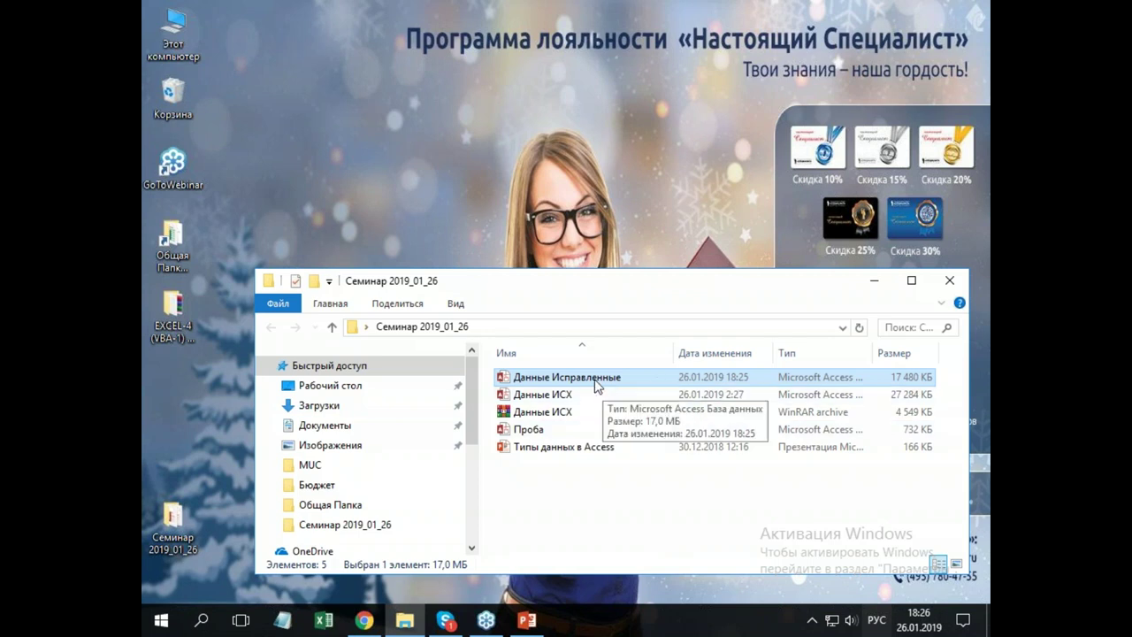
click(558, 481)
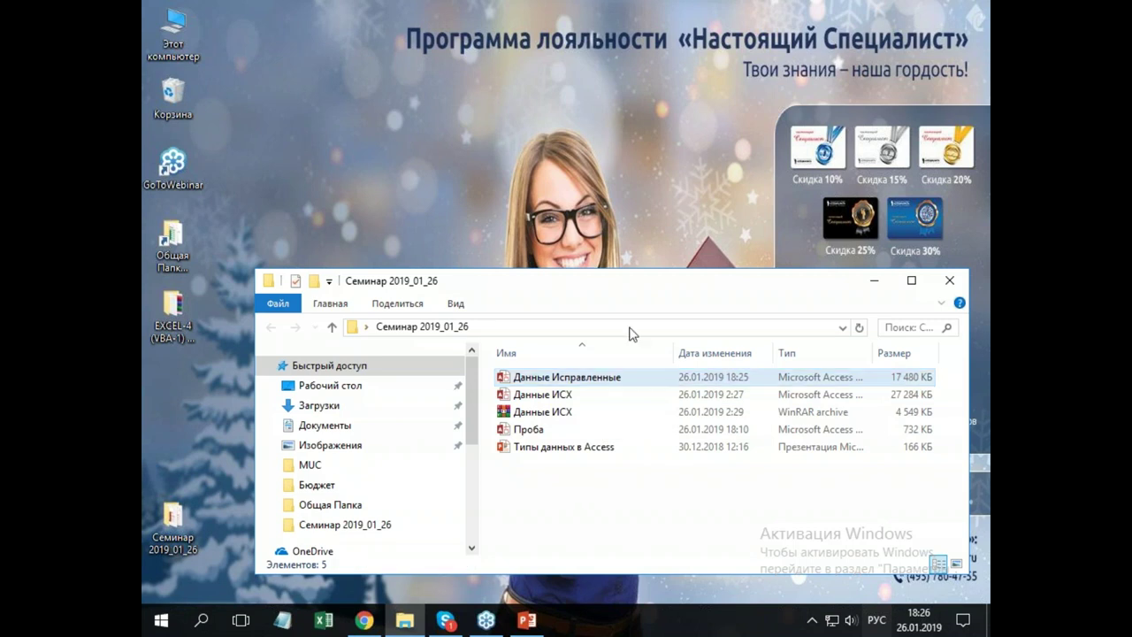
- Enlarge the folder window upward and make a copy of the Данные Исправленные file in the same folder
drag(646, 270, 647, 187)
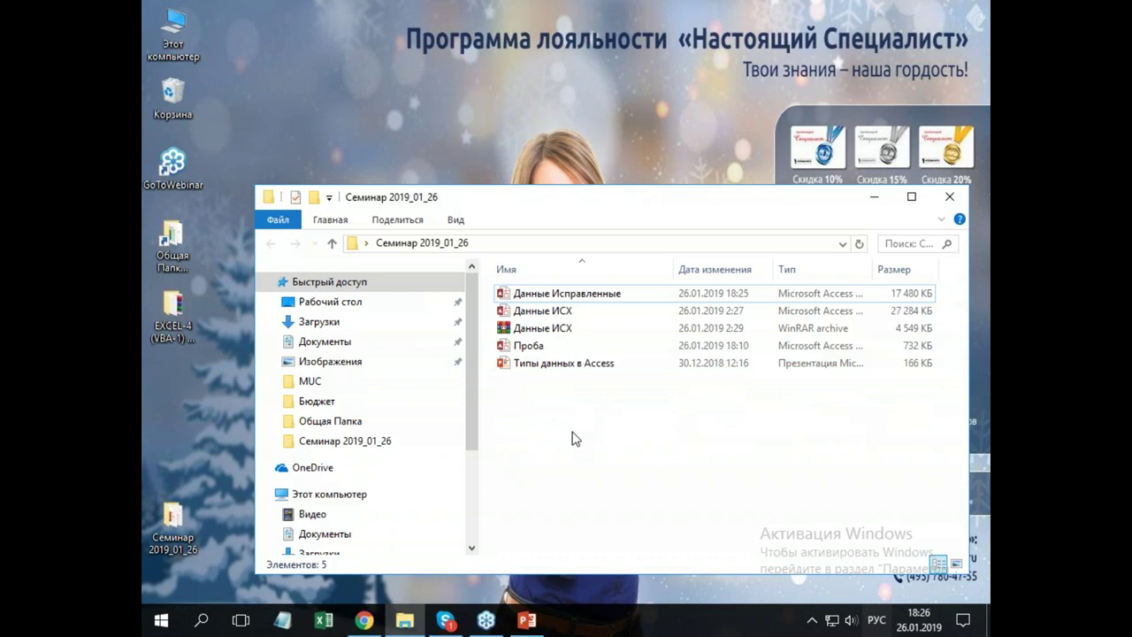
click(583, 296)
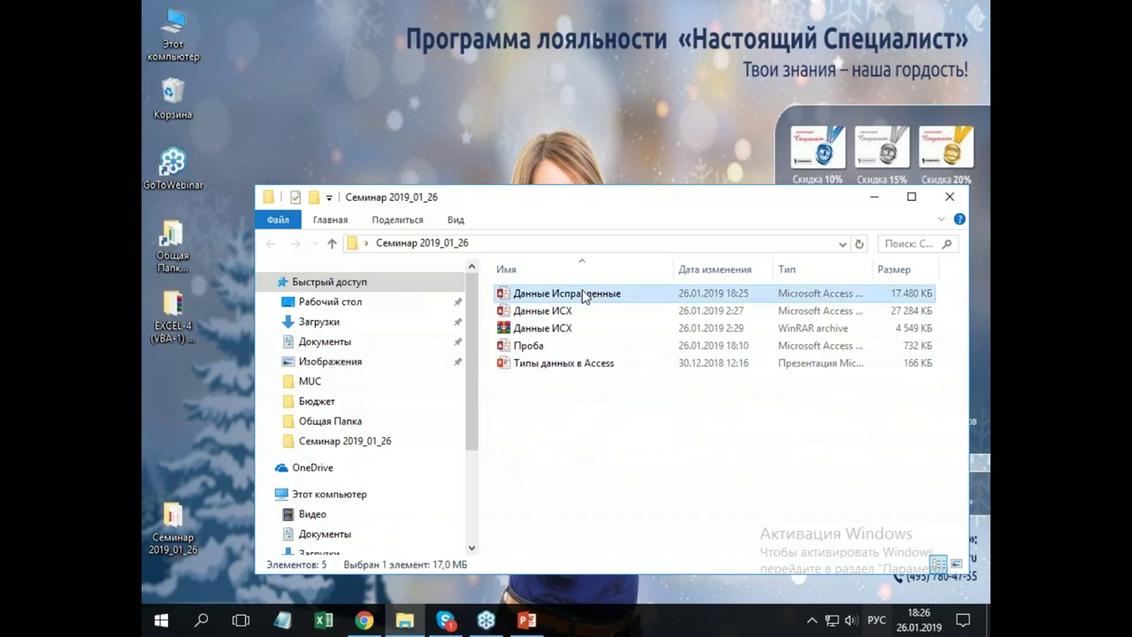
key(ctrl+v)
- Rename the copied database file as Данные Исправленные 2
right_click(584, 296)
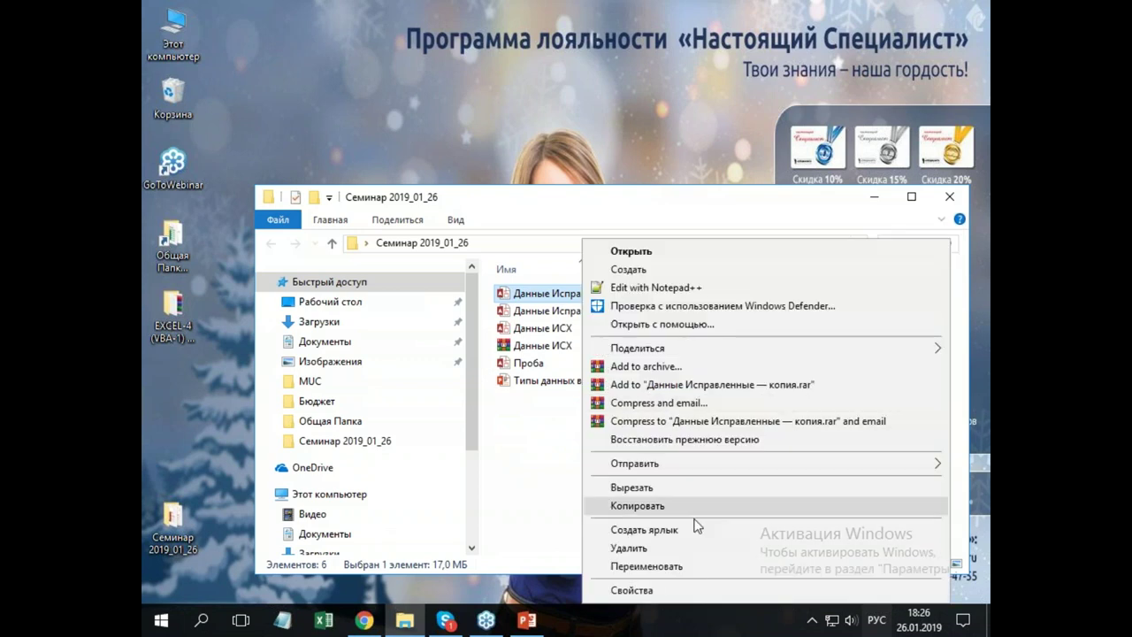
click(695, 567)
click(624, 294)
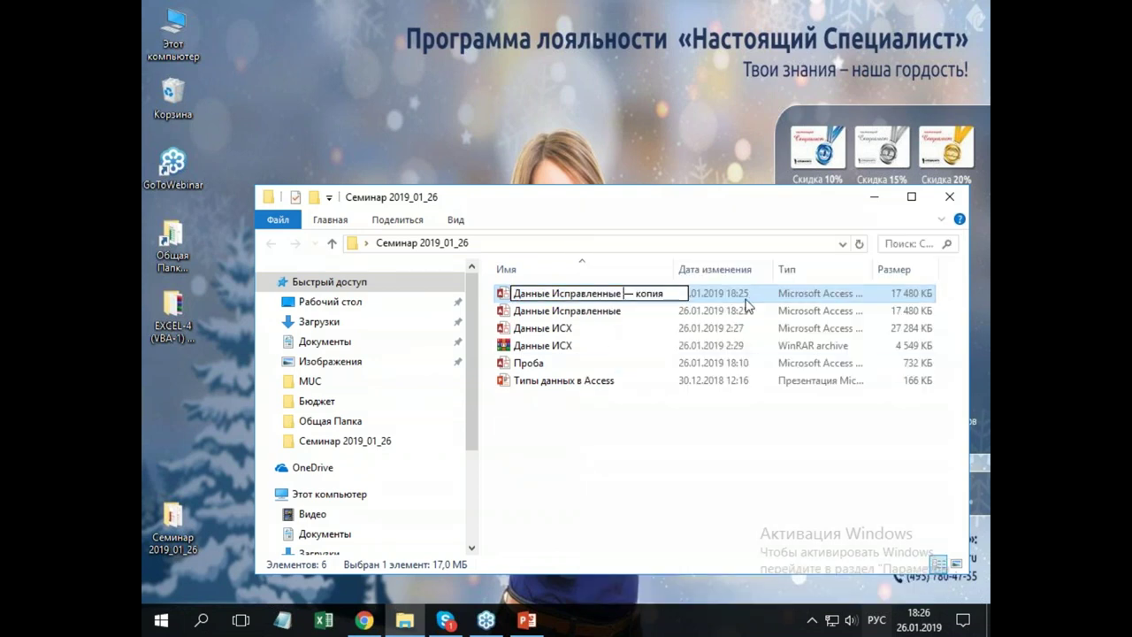
key(Delete)
key(Delete)
key(Delete)
key(Delete)
key(Delete)
key(Delete)
key(Delete)
text(2)
key(Return)
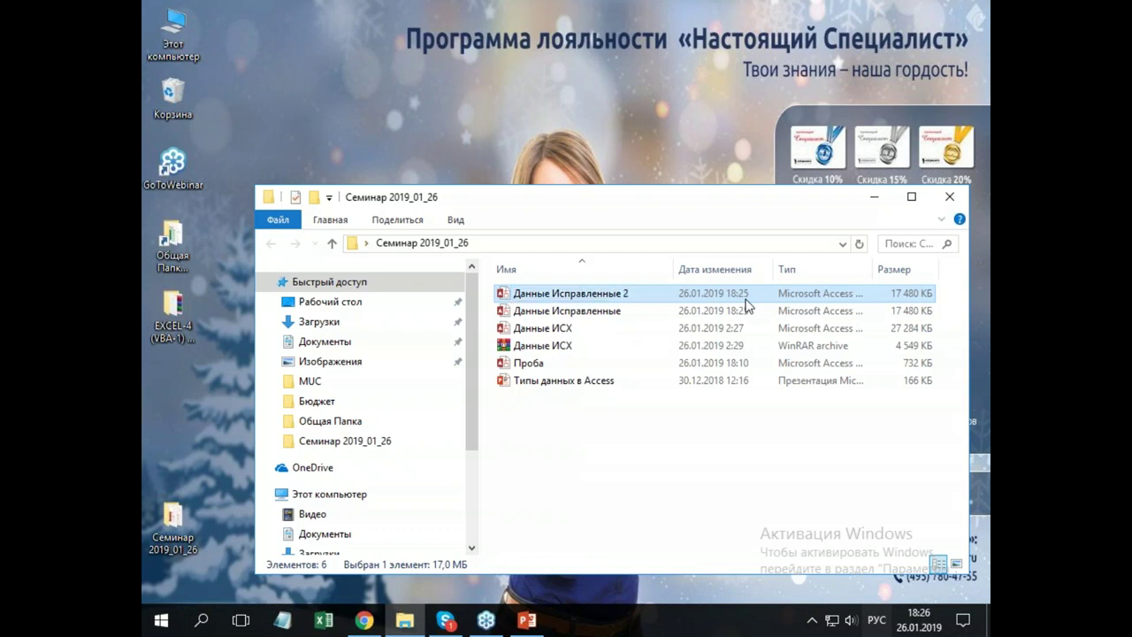
- Open Данные Исправленные 2, check the data type of the Отправитель field in table Проба125, and exit Access
double_click(602, 299)
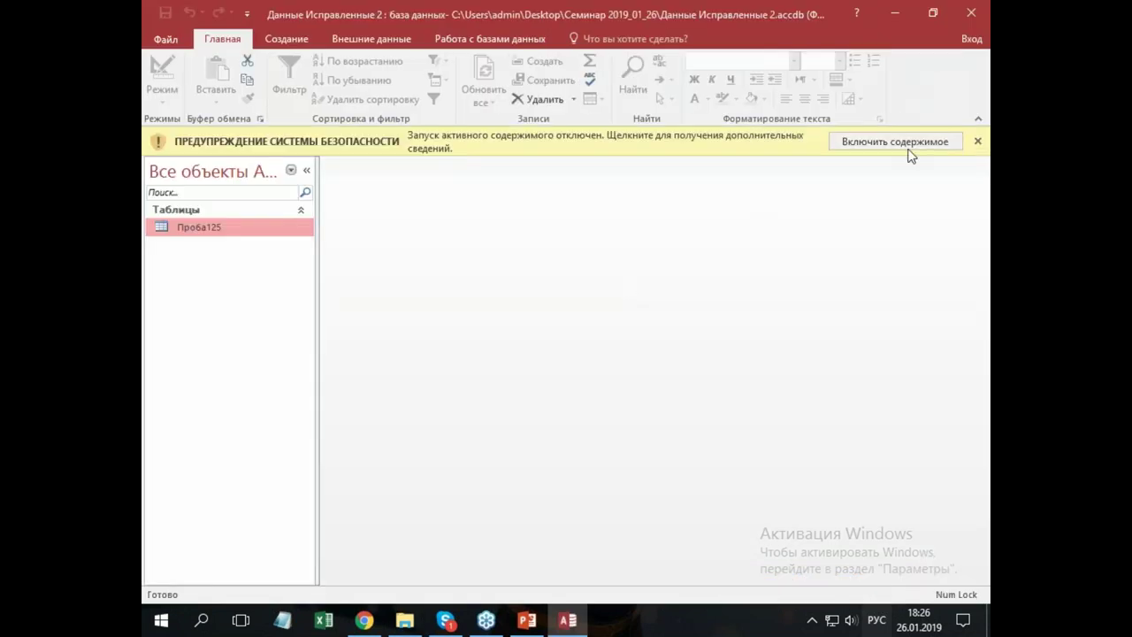
click(977, 143)
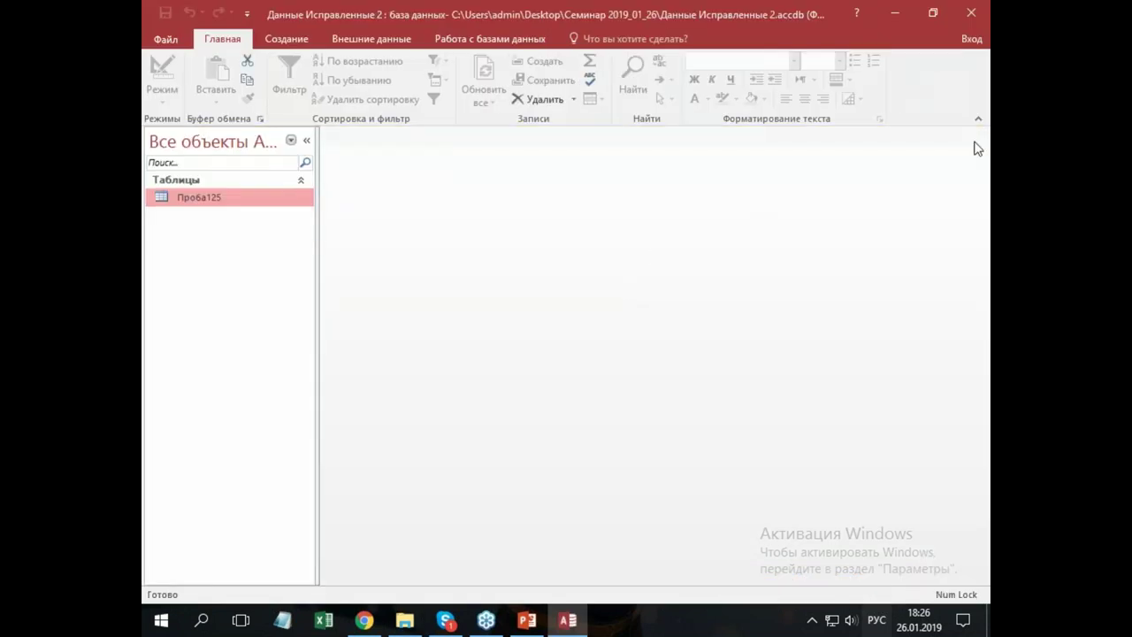
double_click(217, 201)
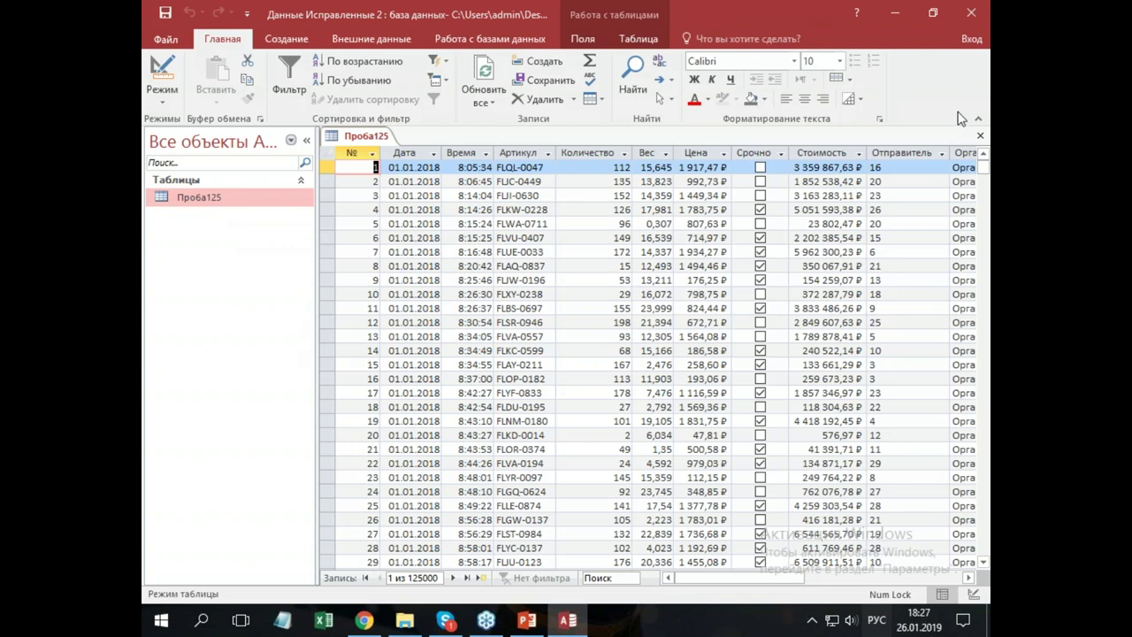
click(920, 209)
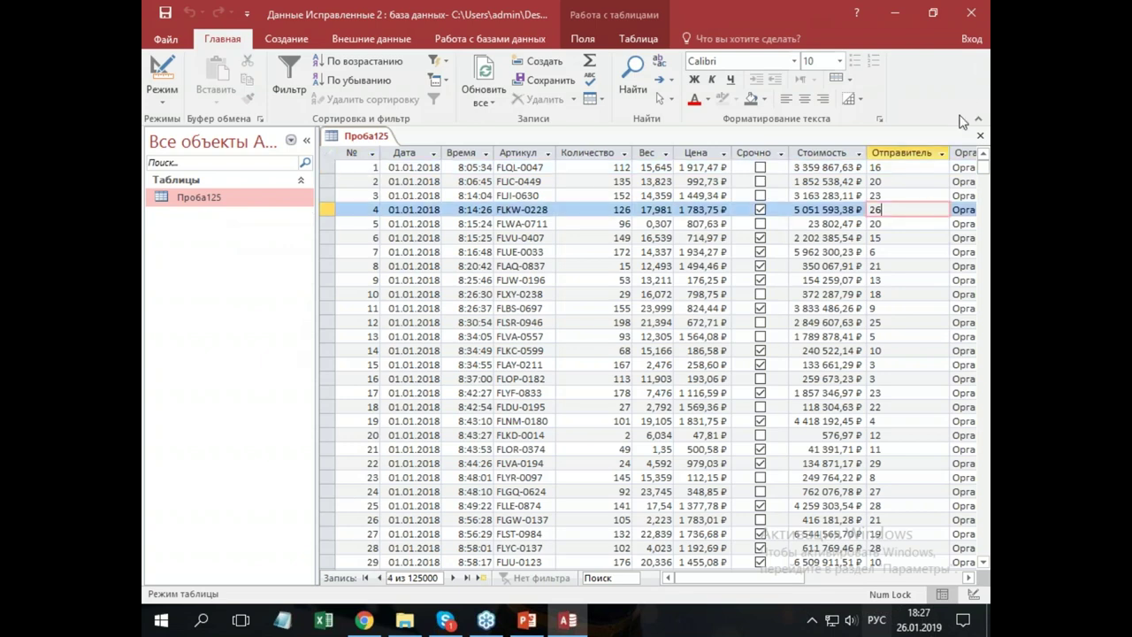
click(972, 593)
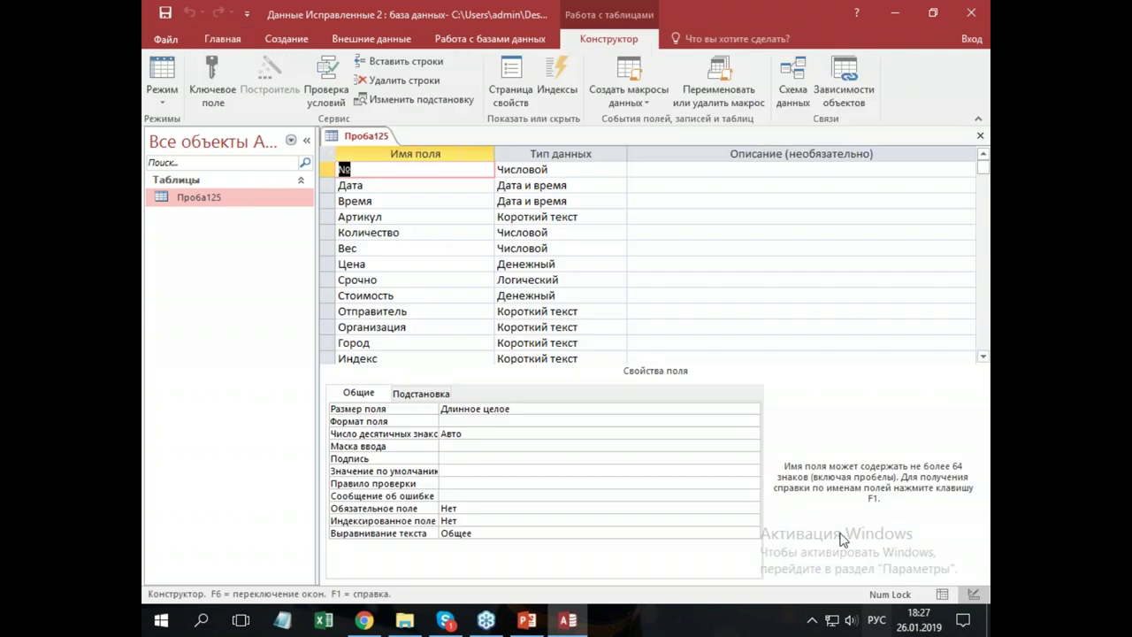
click(545, 314)
click(970, 13)
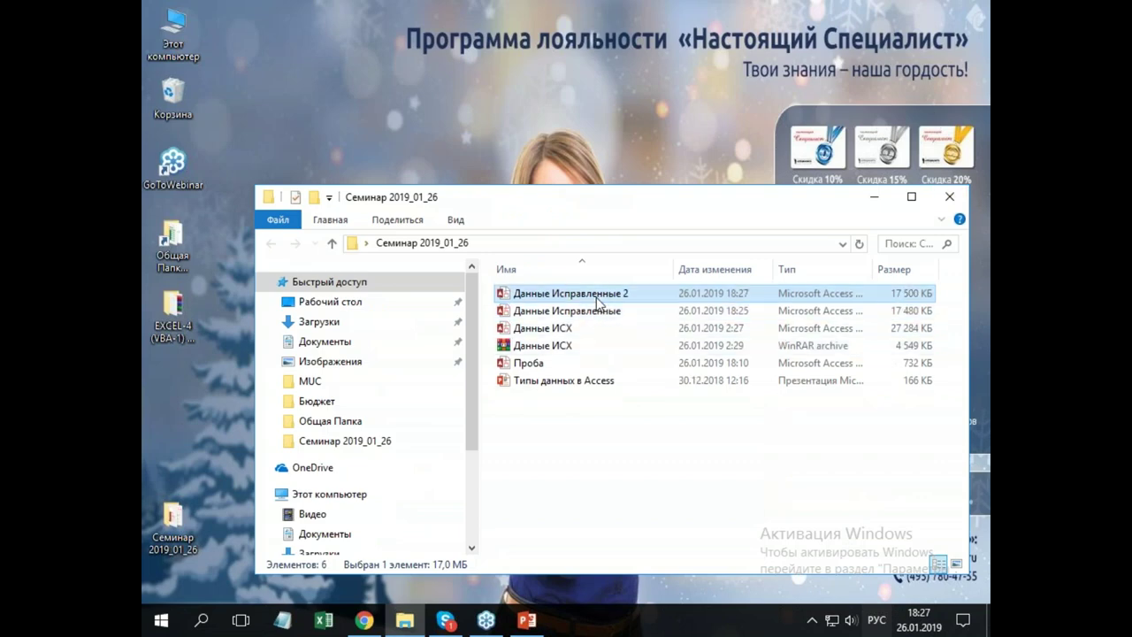
- Delete the Данные Исправленные 2 copy and open table Проба125 of Данные Исправленные in Design view
key(Delete)
double_click(598, 302)
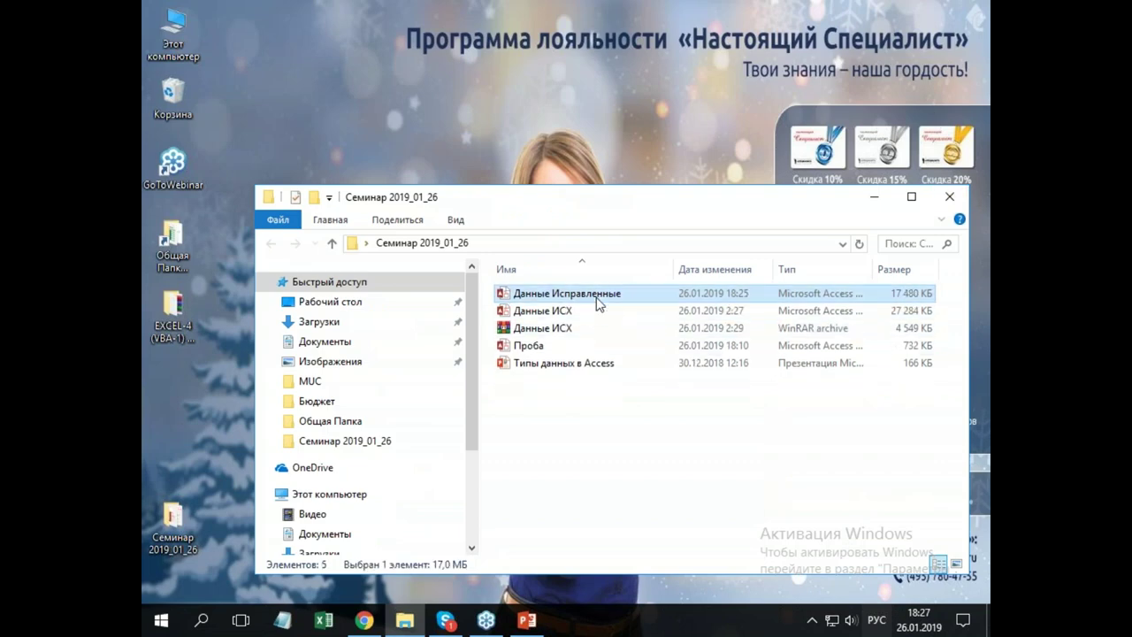
right_click(215, 197)
click(239, 207)
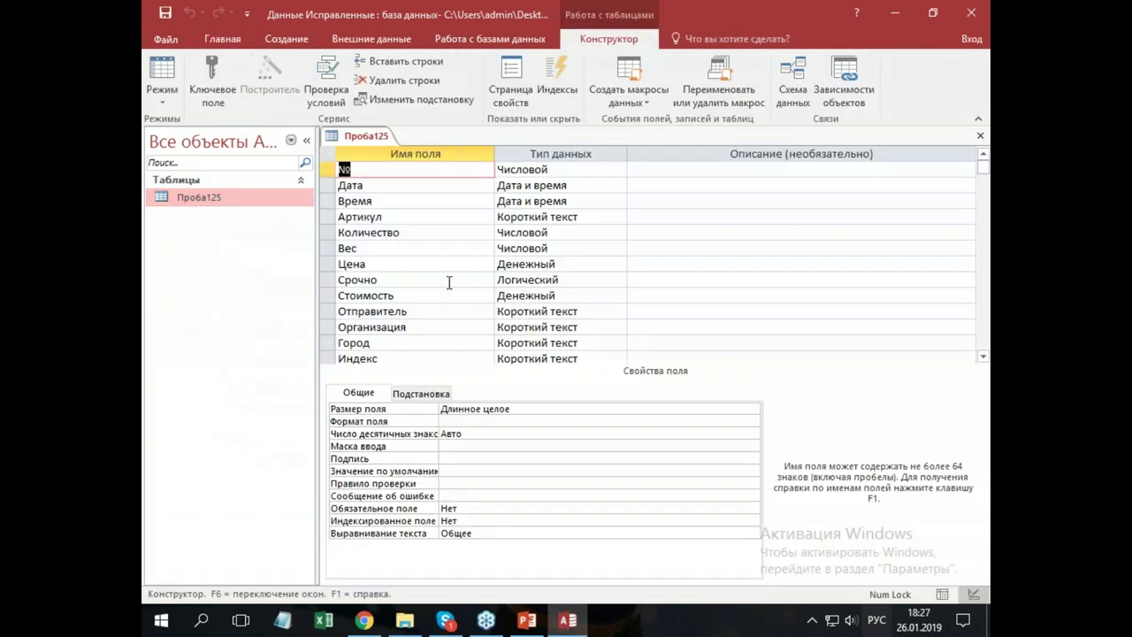
- Change the Отправитель field's data type to Числовой with no default value, and save the table design
click(541, 312)
click(619, 312)
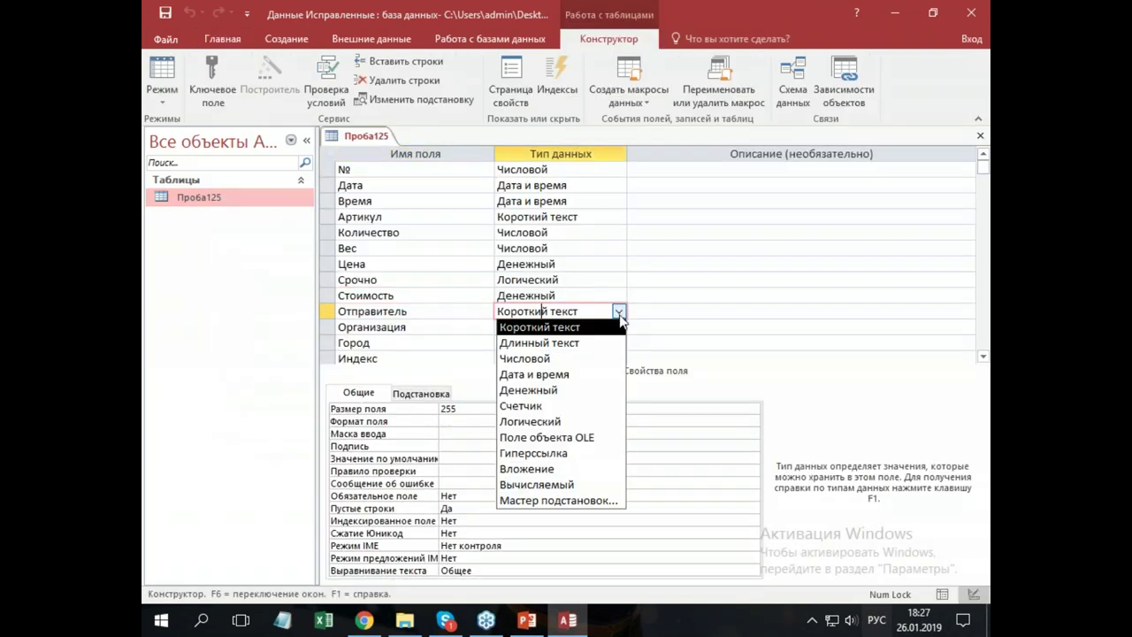
click(608, 358)
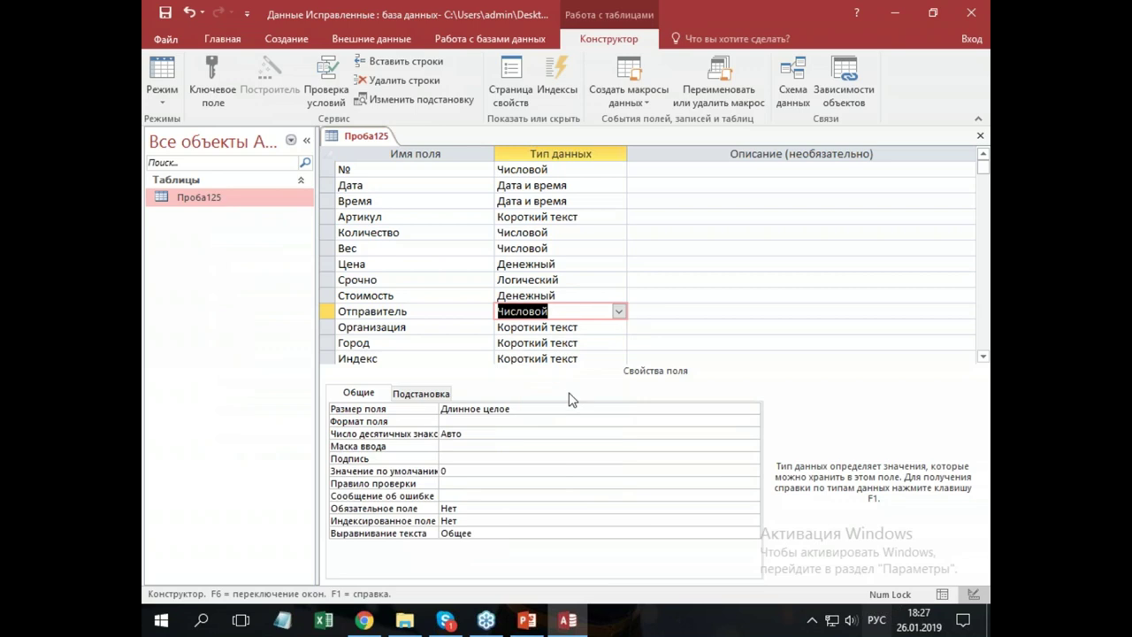
click(467, 471)
key(BackSpace)
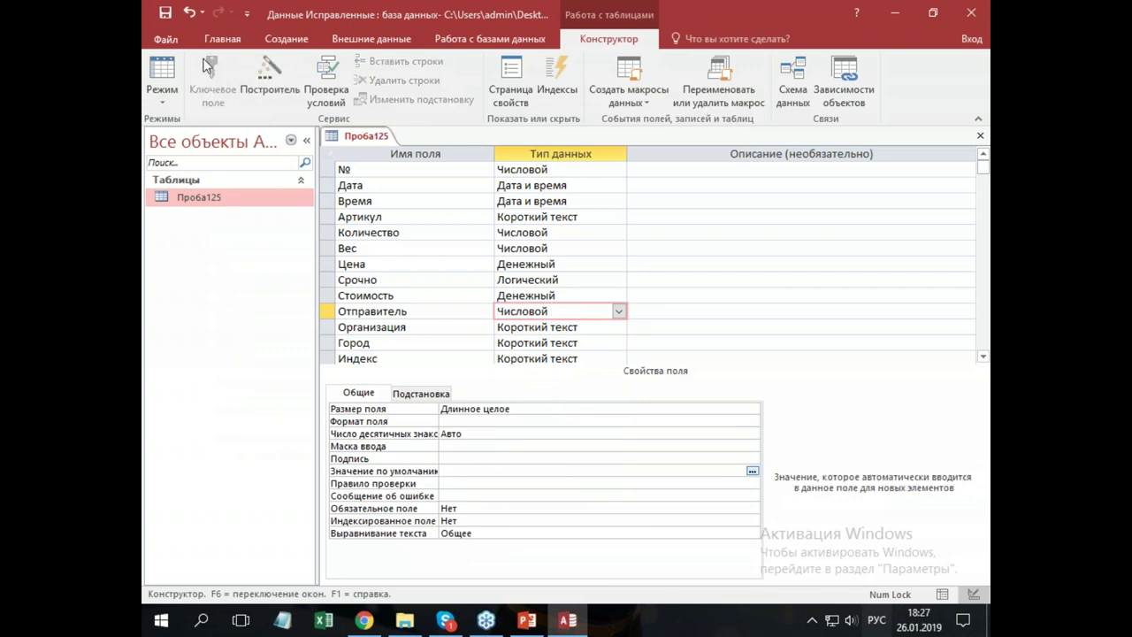
click(165, 13)
click(526, 372)
- Close table Проба125, compact and repair the Данные Исправленные database, and exit Access
click(980, 135)
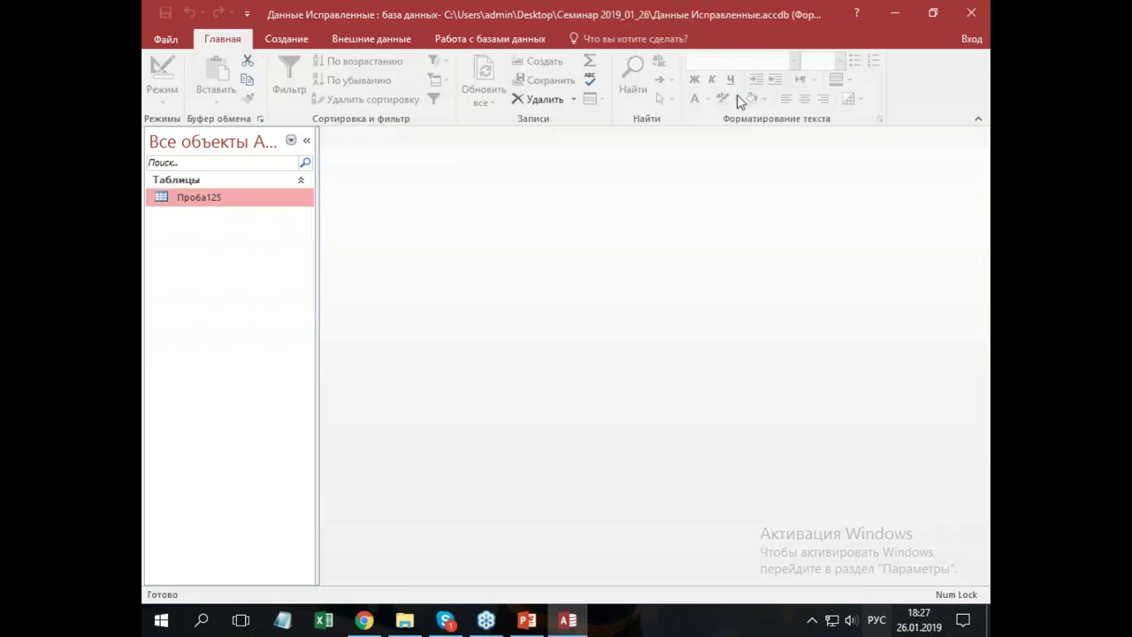
click(460, 39)
click(228, 97)
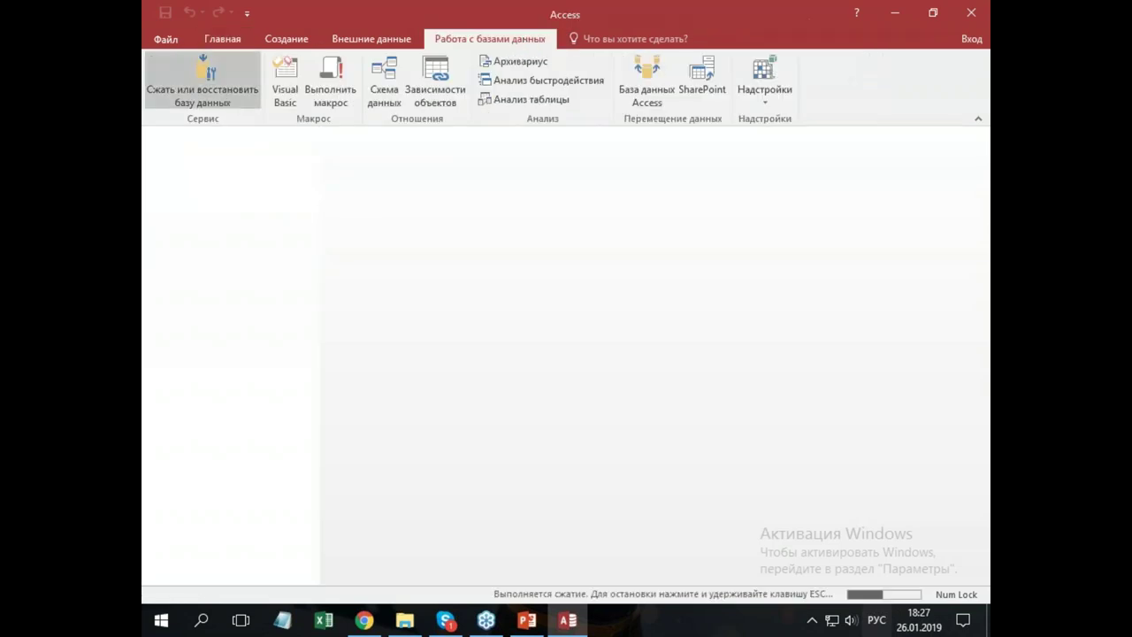
click(970, 12)
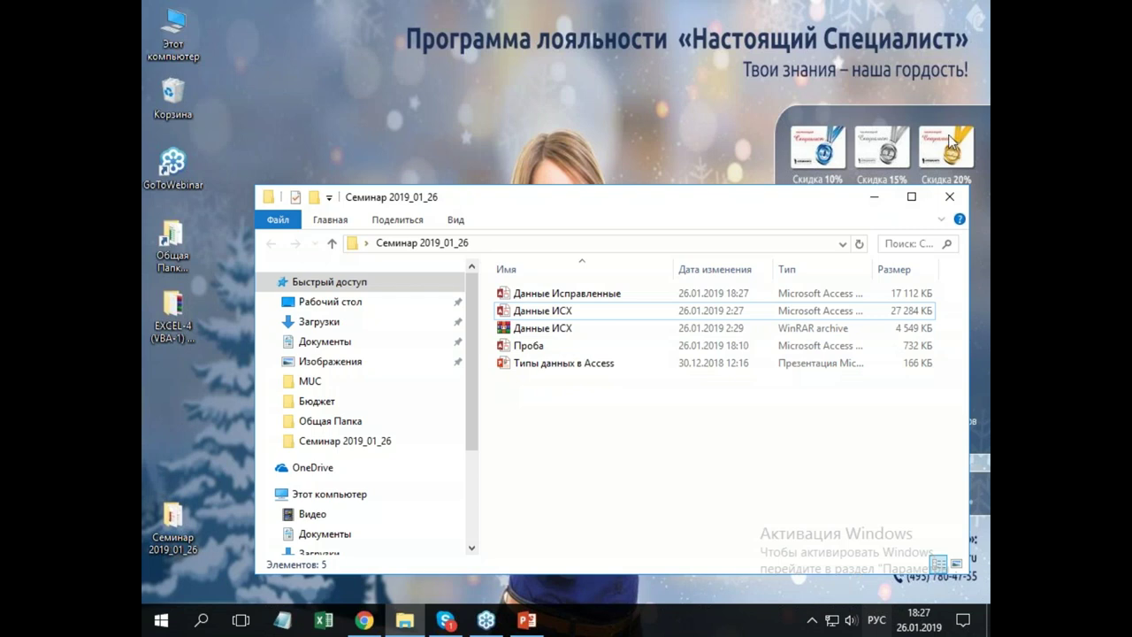
- Make a copy of the compacted Данные Исправленные file in the same folder
click(616, 295)
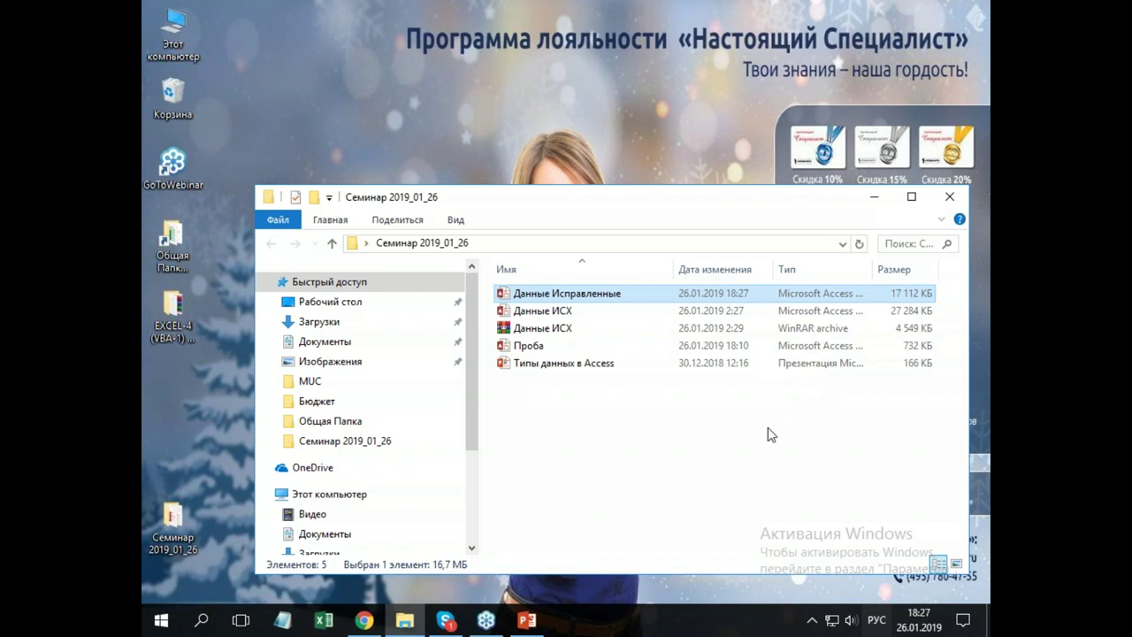
click(555, 311)
click(557, 296)
key(ctrl+v)
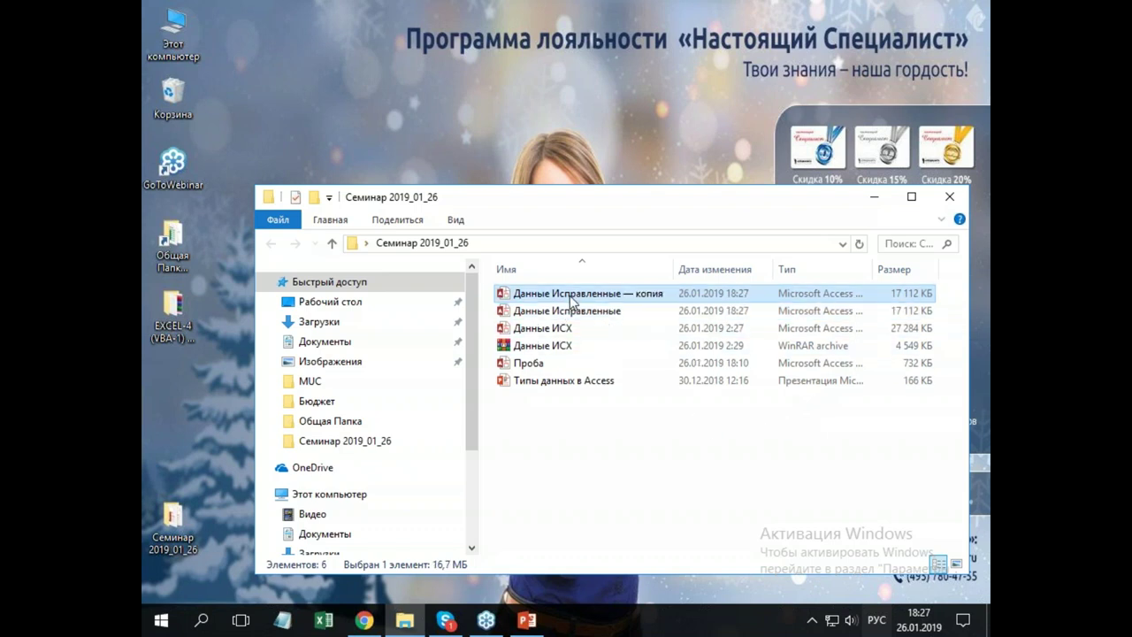
- Rename the copied database file as Данные Исправленные 2
right_click(570, 301)
click(637, 568)
click(623, 293)
text(2)
key(Delete)
key(Delete)
key(Delete)
key(Delete)
key(Delete)
key(Delete)
key(Delete)
key(Delete)
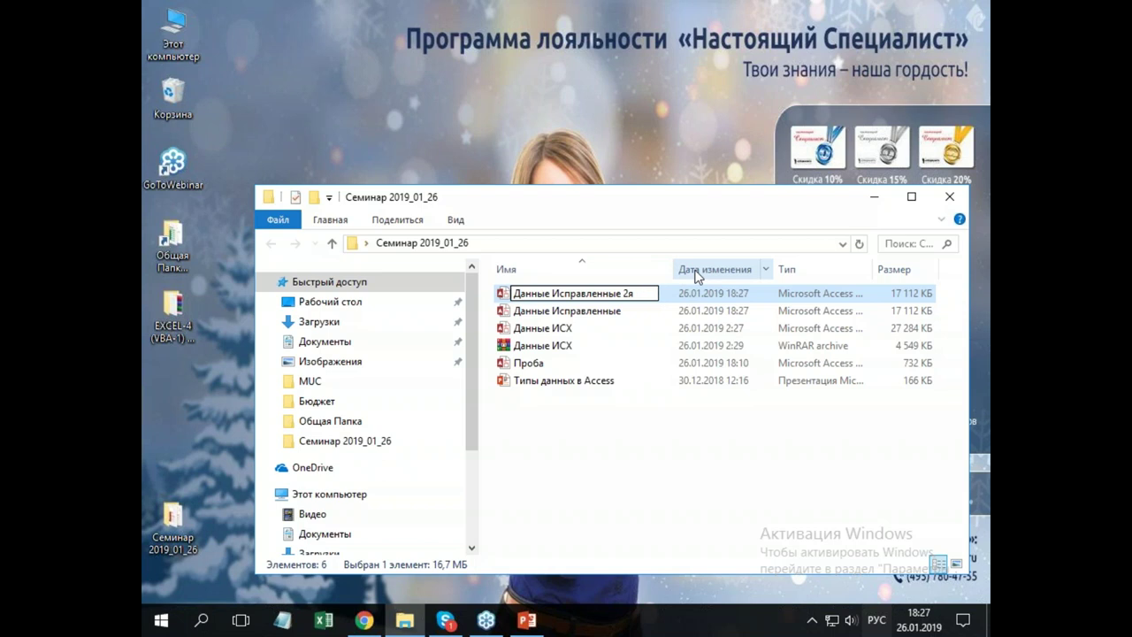
key(Return)
- Open Данные Исправленные 2 with its content enabled, and show table Проба125 with the navigation pane collapsed
double_click(608, 294)
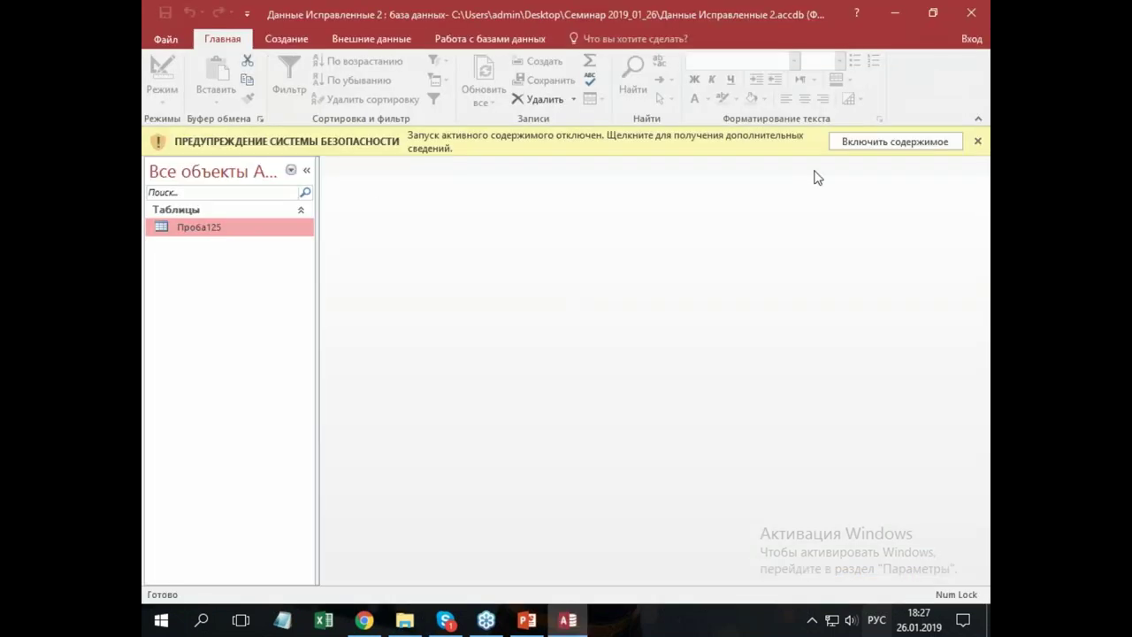
click(854, 149)
double_click(219, 195)
click(306, 142)
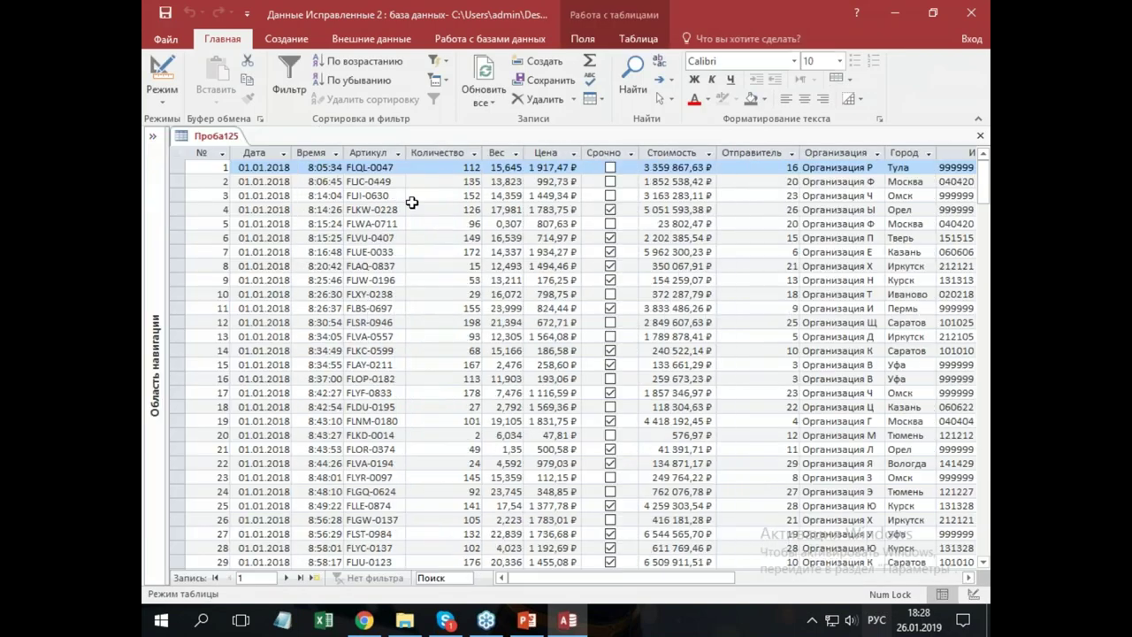
- Examine how Стоимость relates to the Количество, Вес and Цена values in the first record
click(472, 168)
click(499, 167)
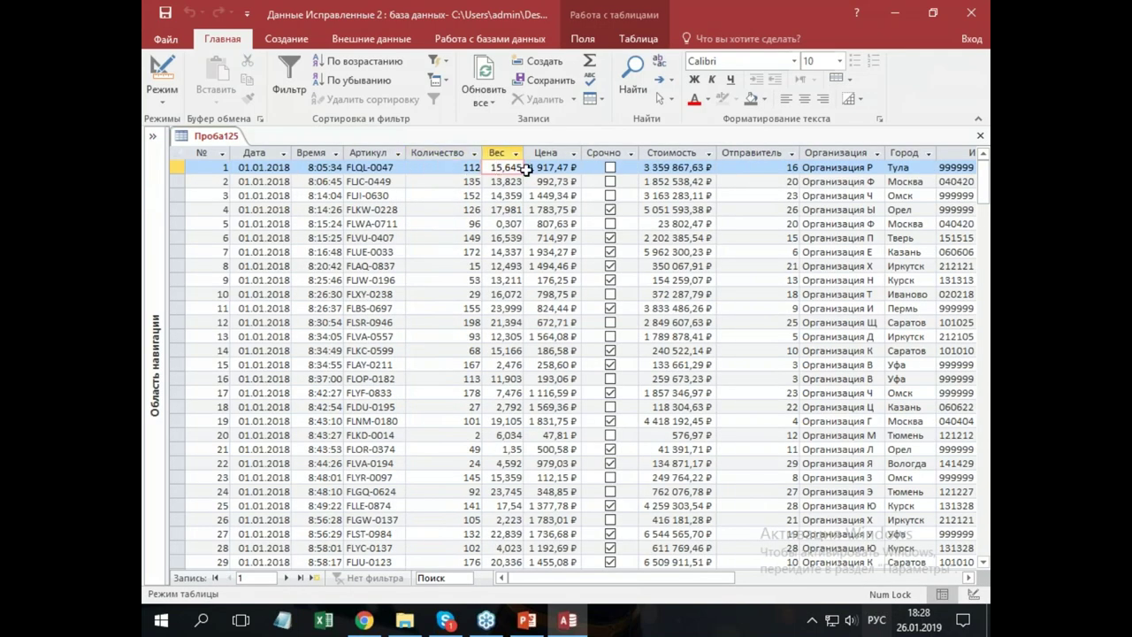
click(543, 167)
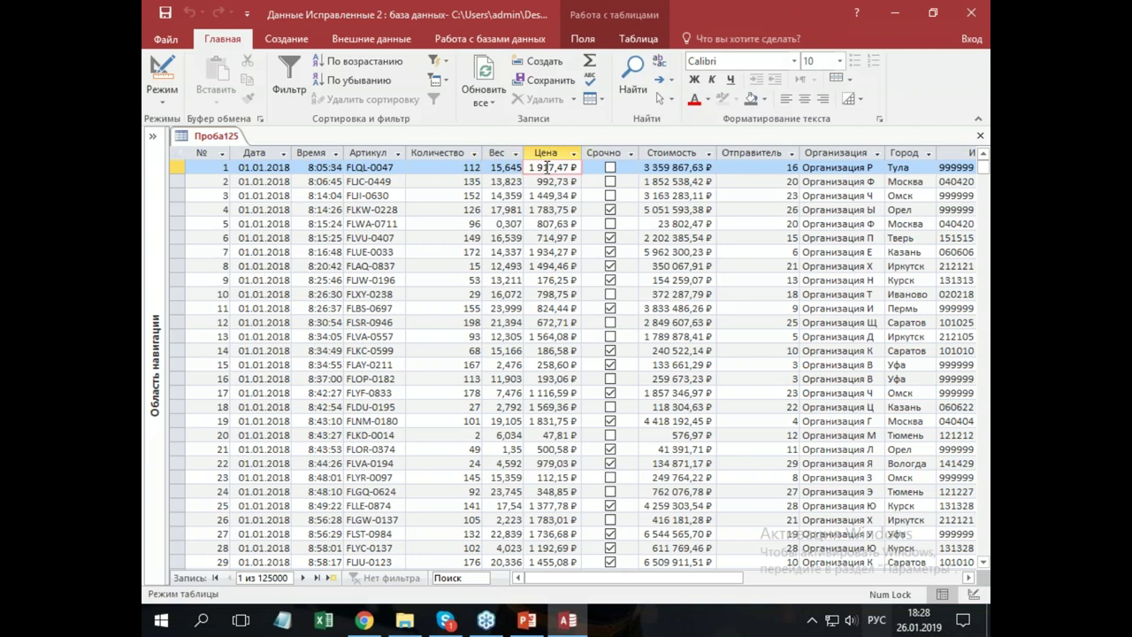
click(667, 169)
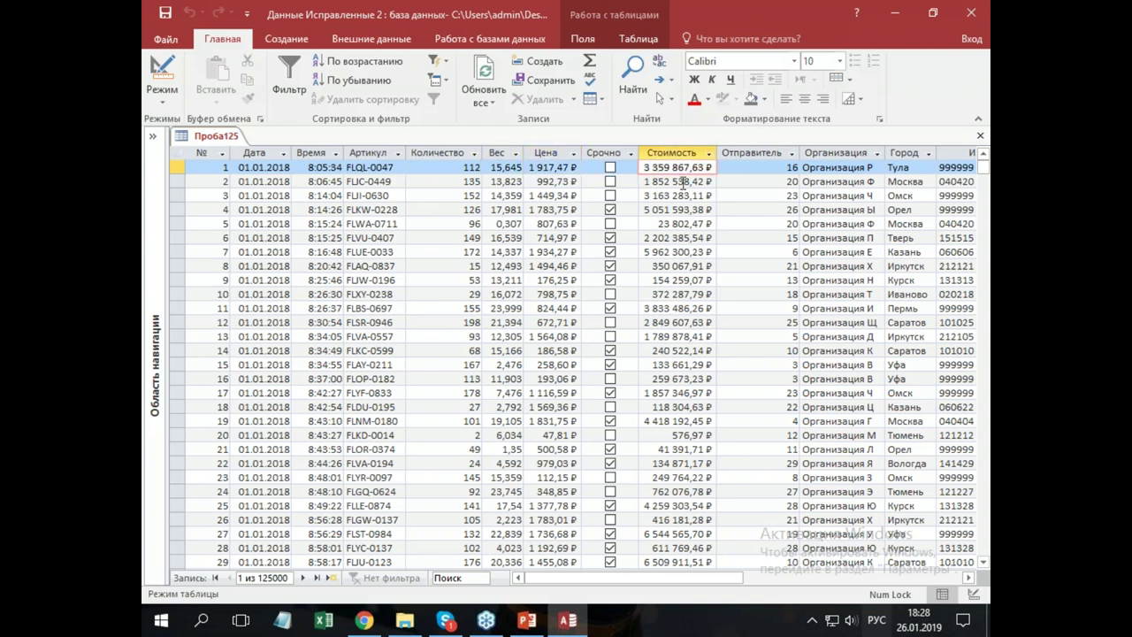
click(453, 169)
click(498, 168)
click(543, 167)
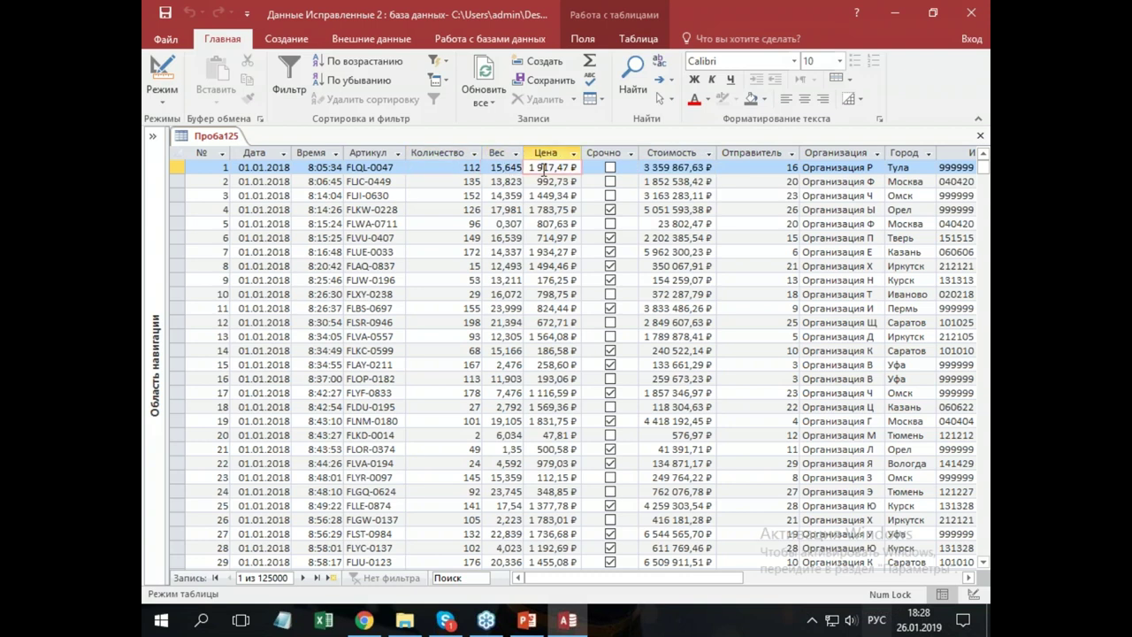
click(687, 170)
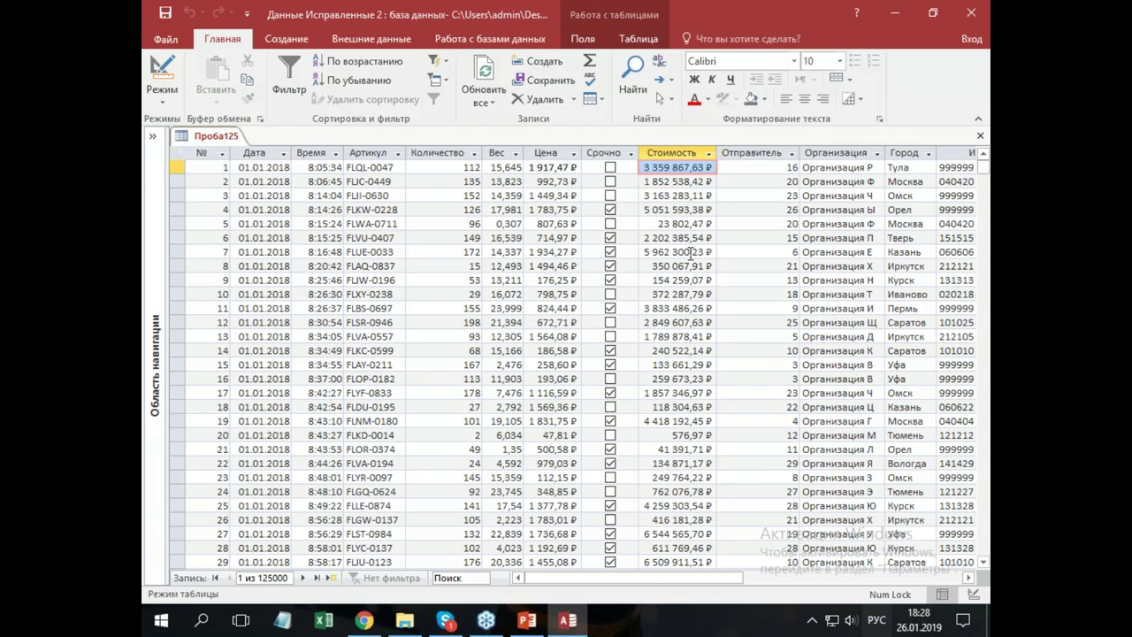
- Switch Проба125 to Design view and look through the data types available for the Стоимость field
click(159, 71)
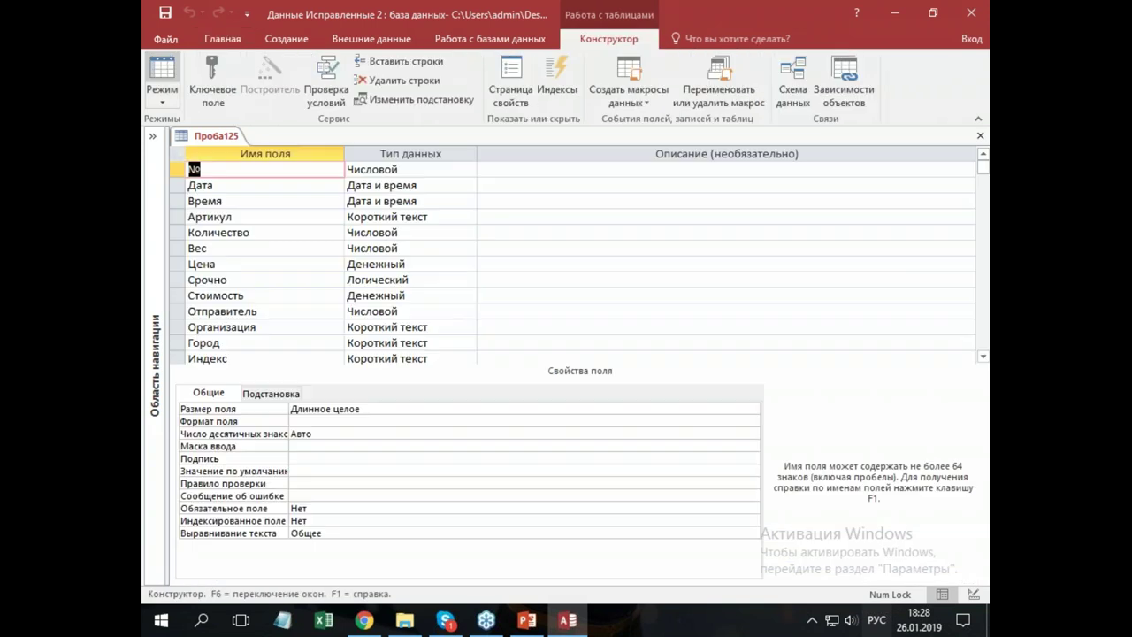
click(268, 298)
click(417, 299)
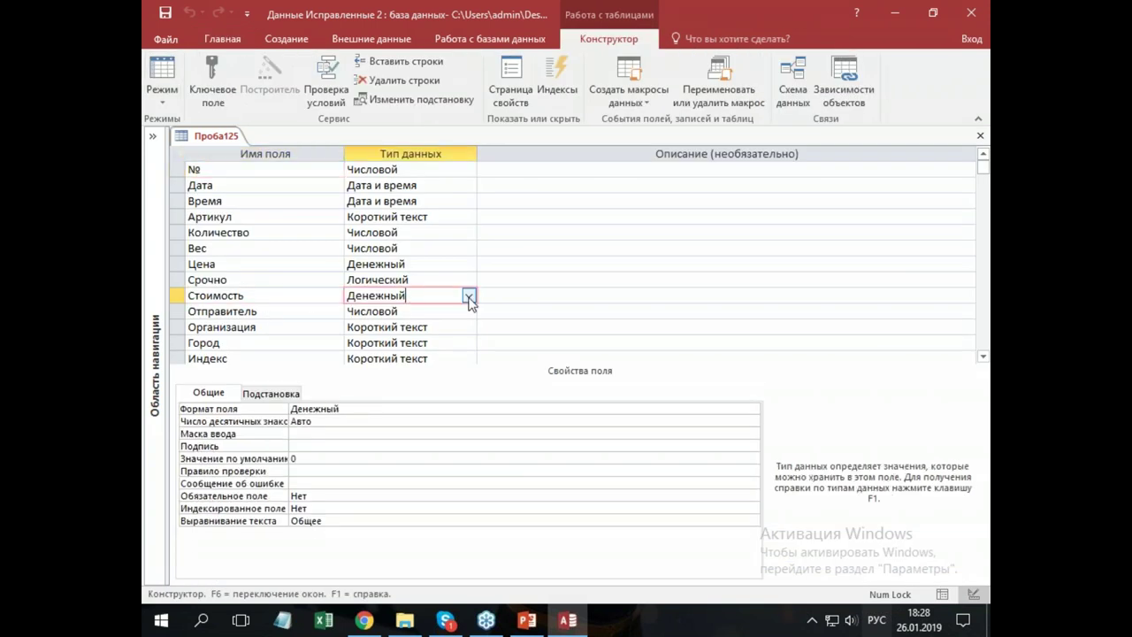
click(469, 297)
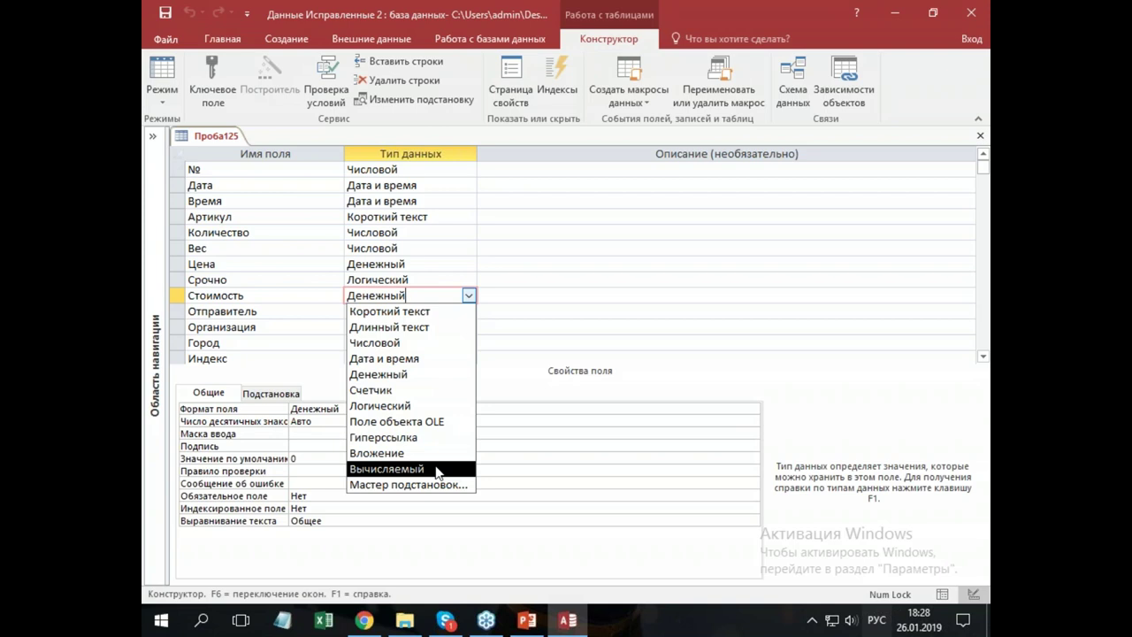
click(433, 275)
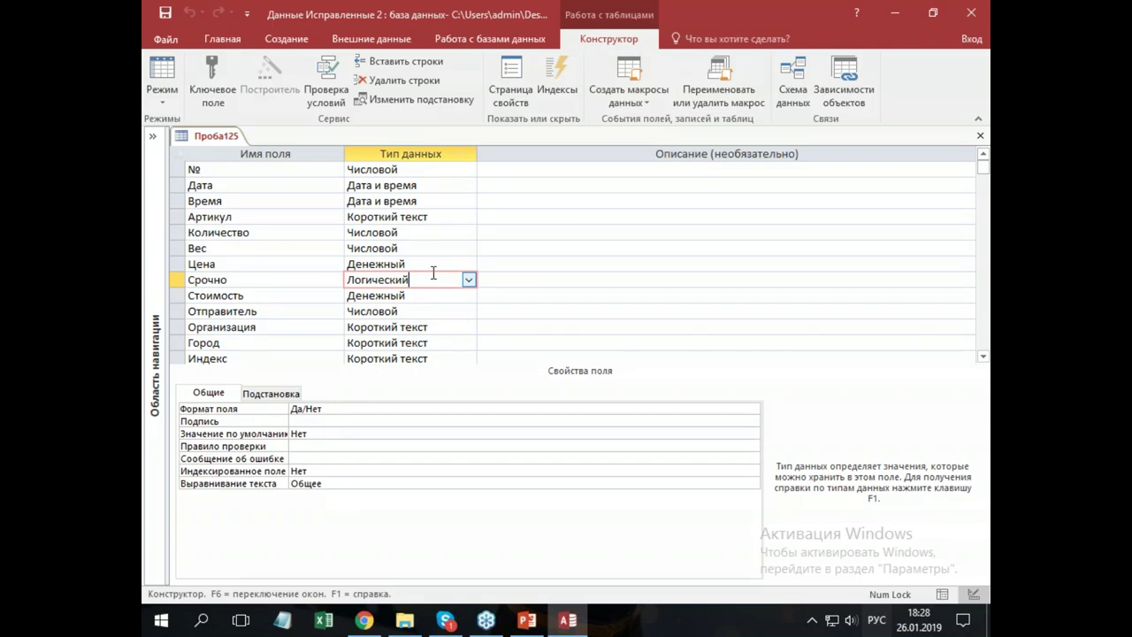
- Try to change the existing Стоимость field's data type to Вычисляемый
click(198, 296)
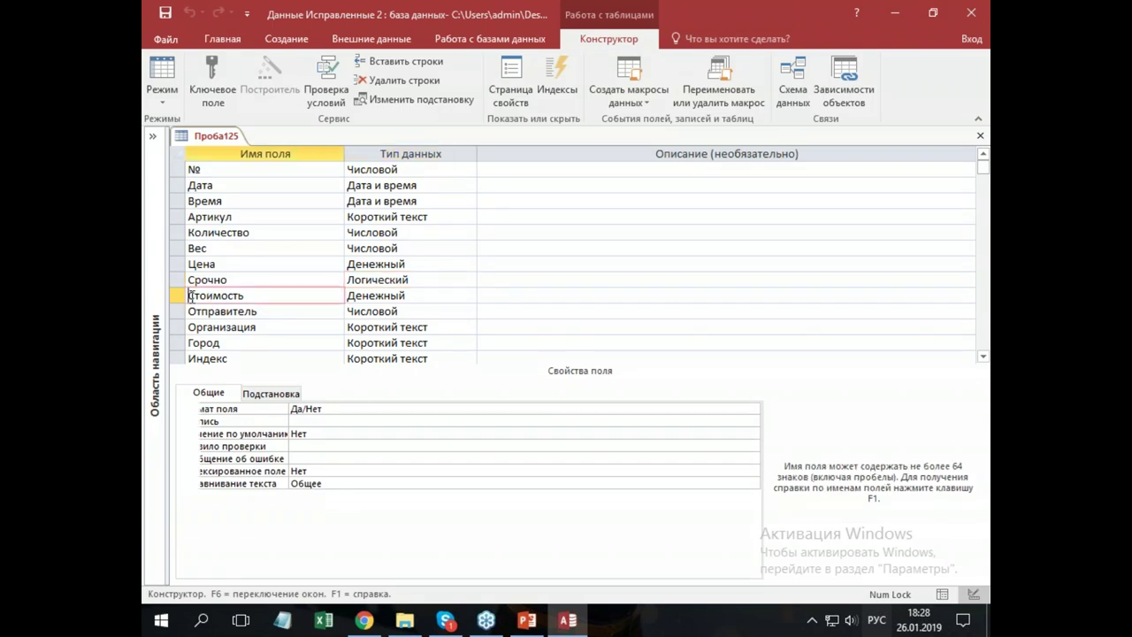
click(179, 298)
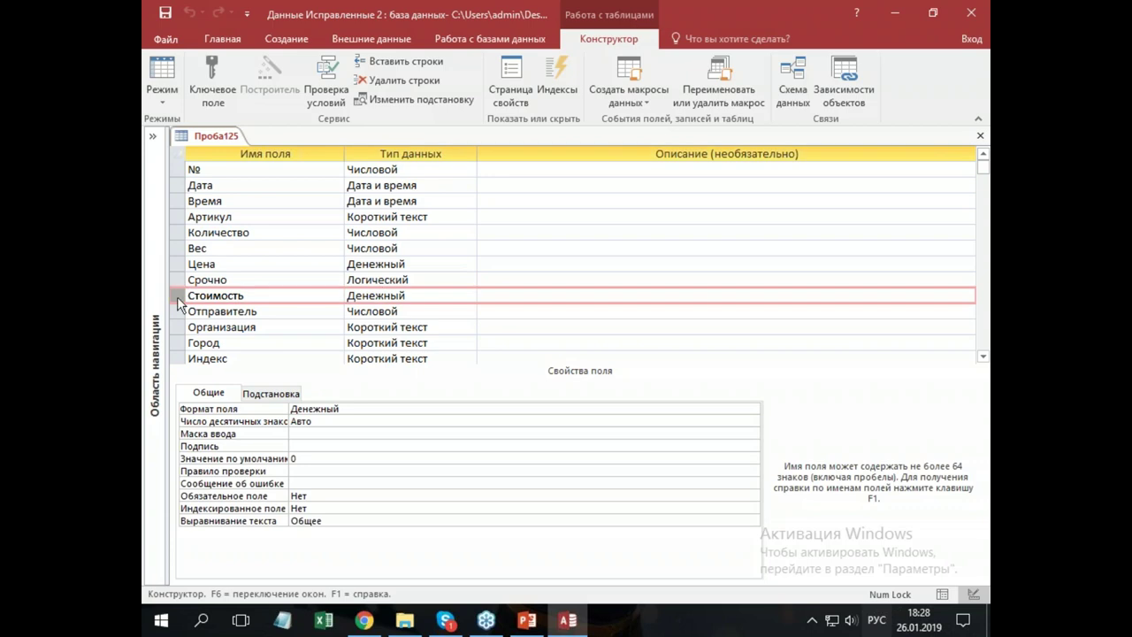
click(418, 301)
click(469, 298)
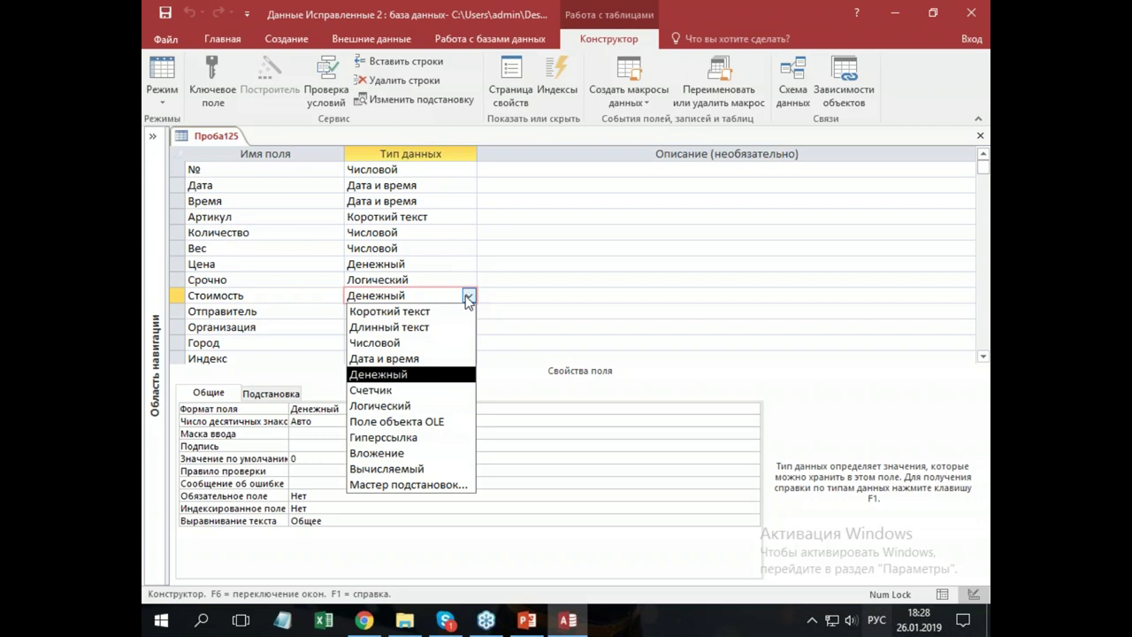
click(439, 469)
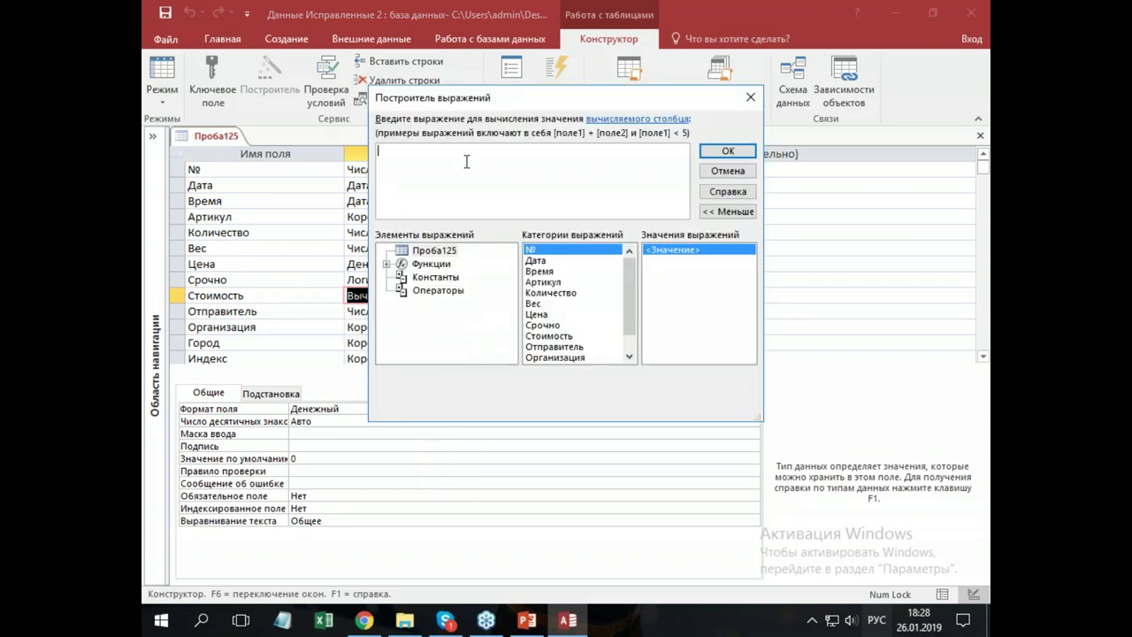
click(722, 174)
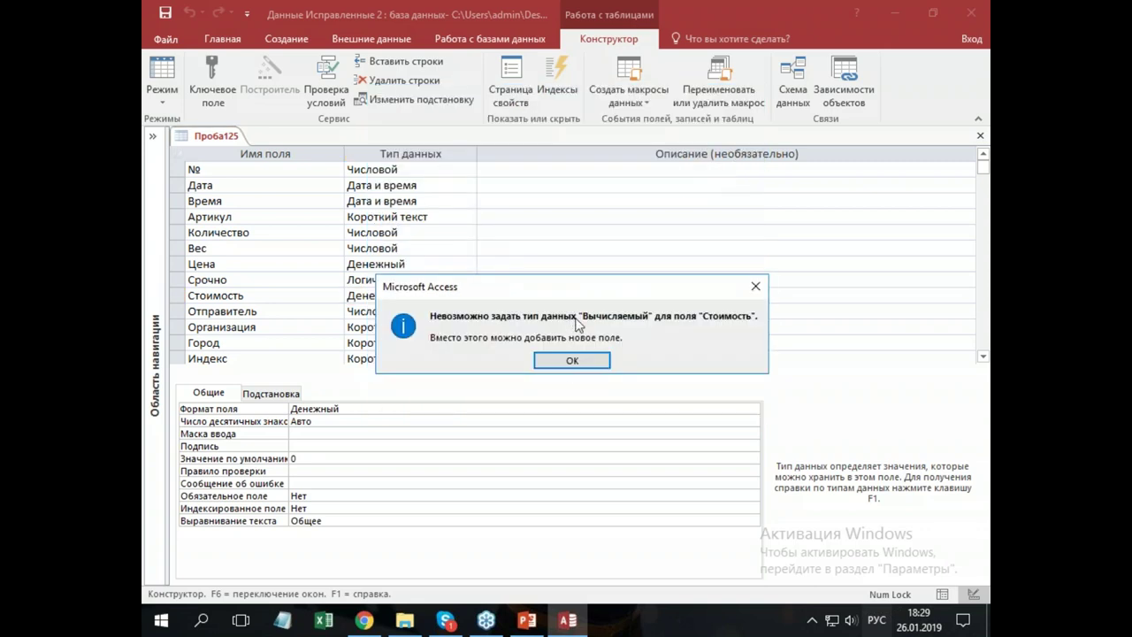
click(580, 361)
- Insert a new field named Стоимость2 between the Стоимость and Отправитель fields of Проба125
click(428, 266)
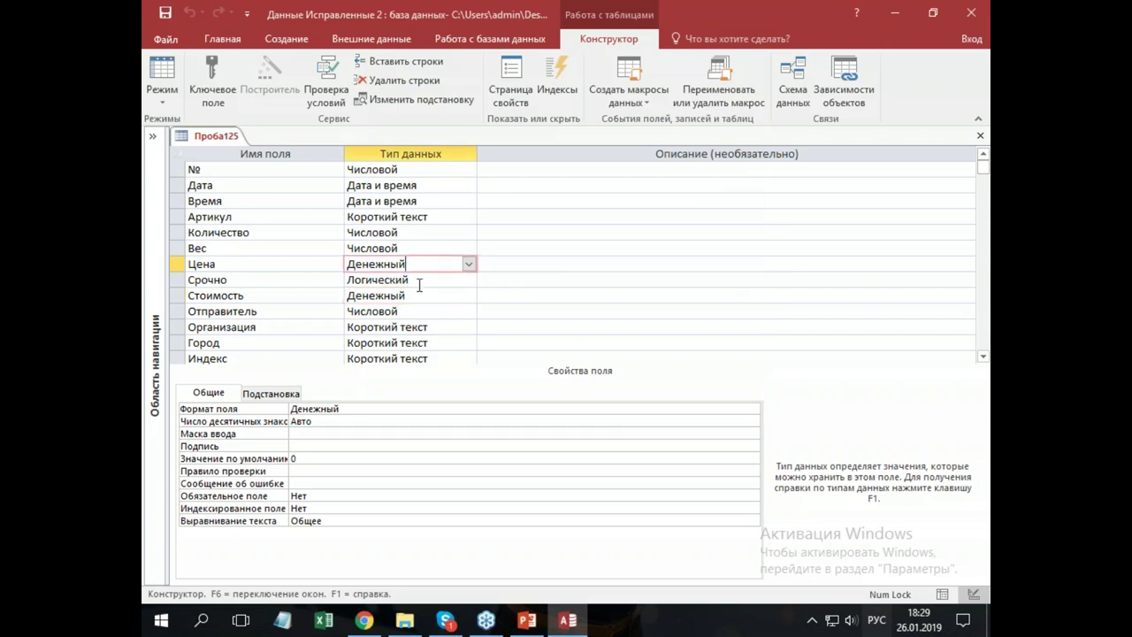
click(422, 293)
click(429, 312)
click(286, 311)
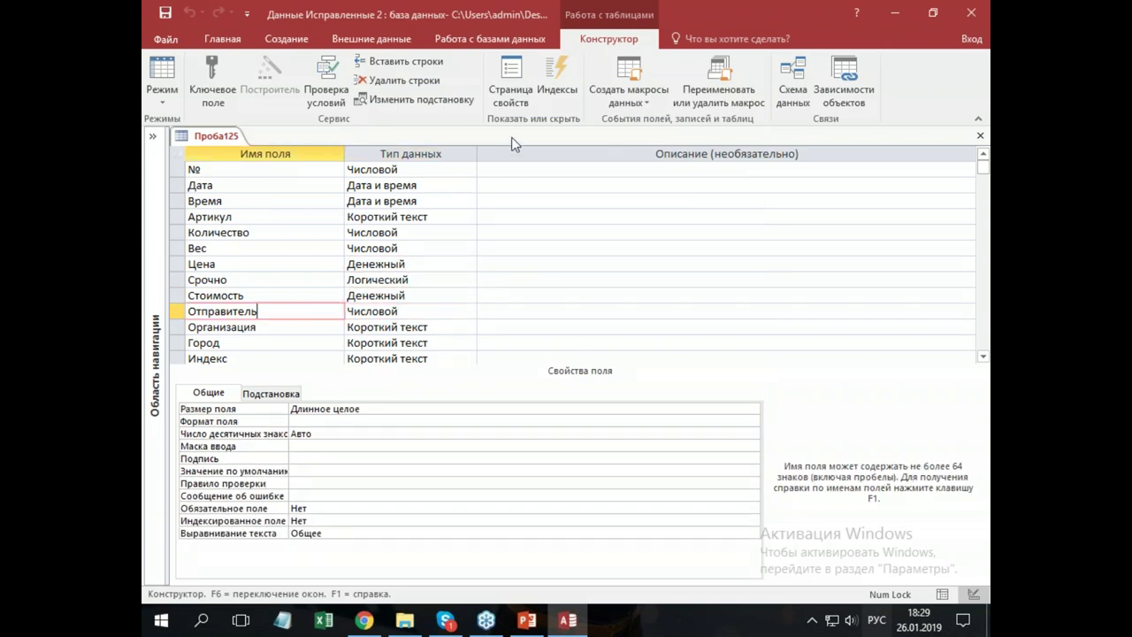
click(398, 61)
drag(264, 300, 186, 296)
key(ctrl+c)
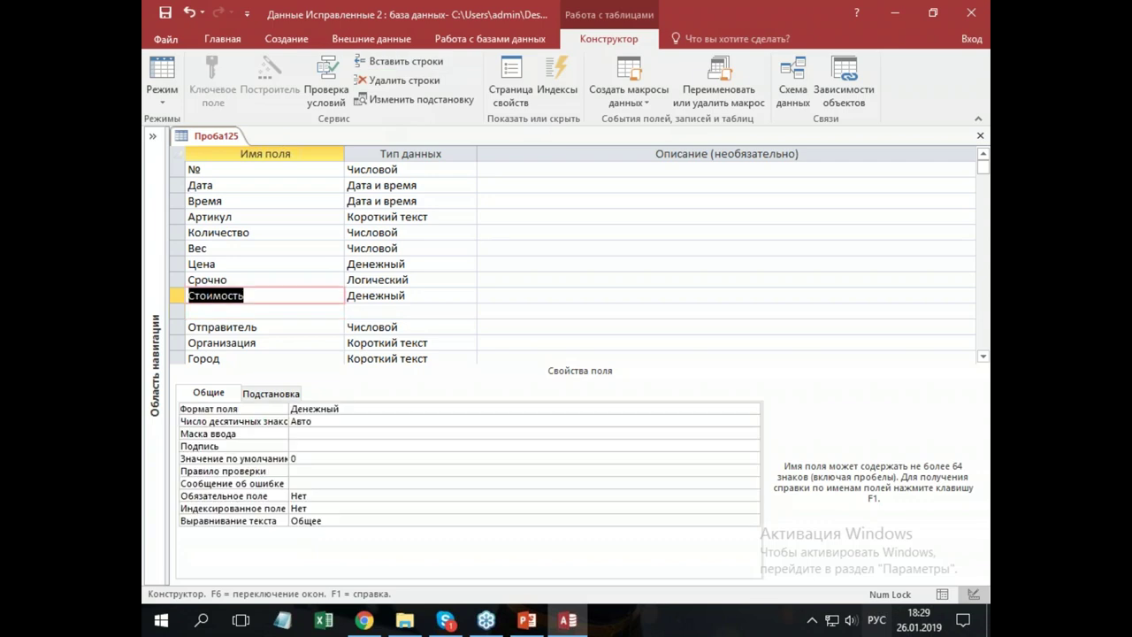
click(202, 309)
key(ctrl+v)
text(2)
- Give Стоимость2 the data type Вычисляемый with the expression [Количество]*[Вес]*[Цена]
click(367, 312)
click(467, 311)
click(442, 483)
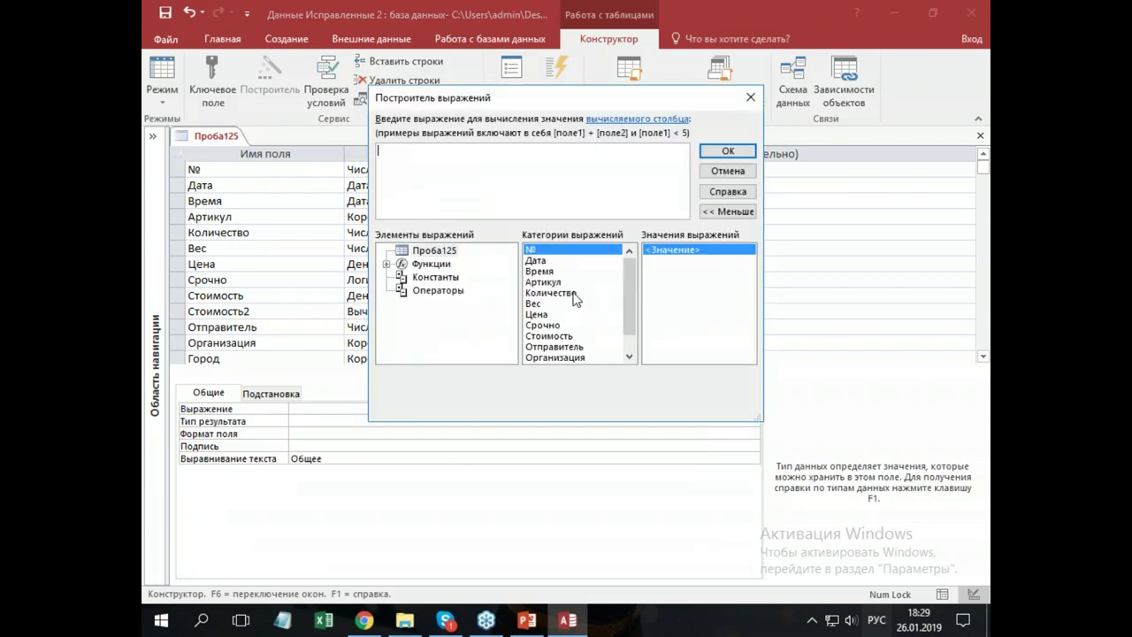
double_click(557, 293)
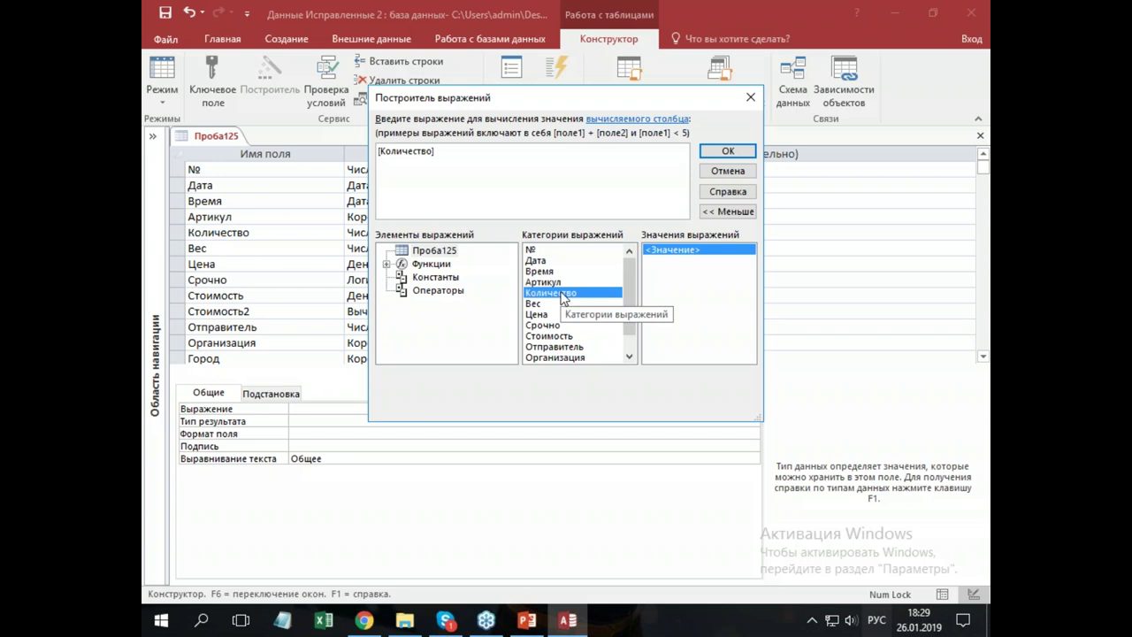
text(*)
double_click(535, 304)
text(*)
double_click(548, 315)
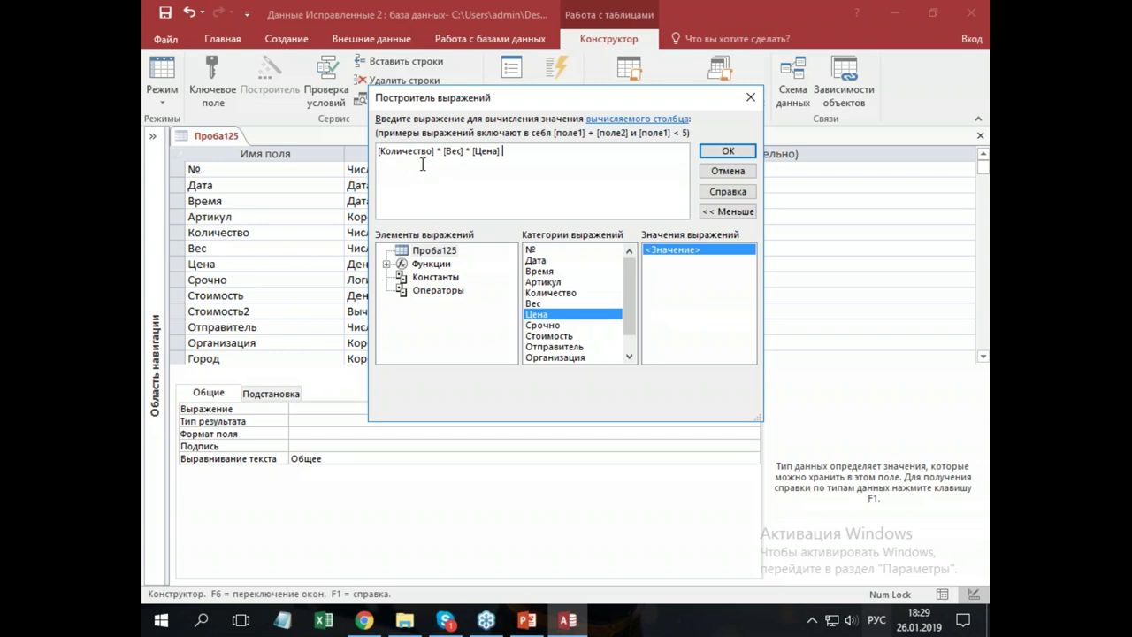
click(726, 153)
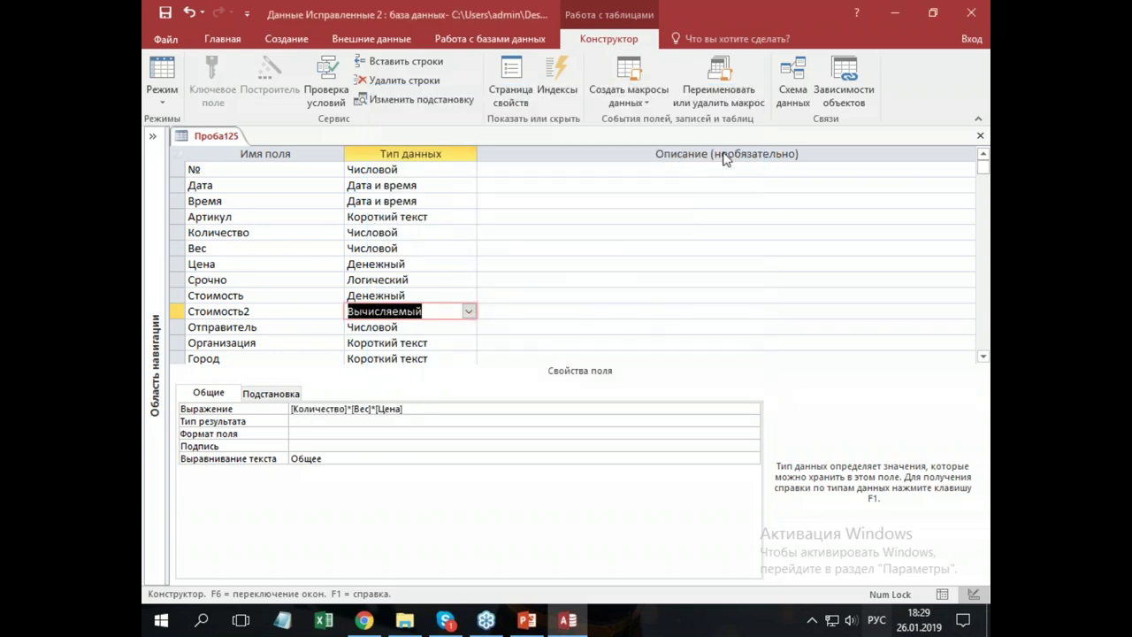
- Set the Стоимость2 result type to Денежный, save the table and show it in Datasheet view
click(298, 421)
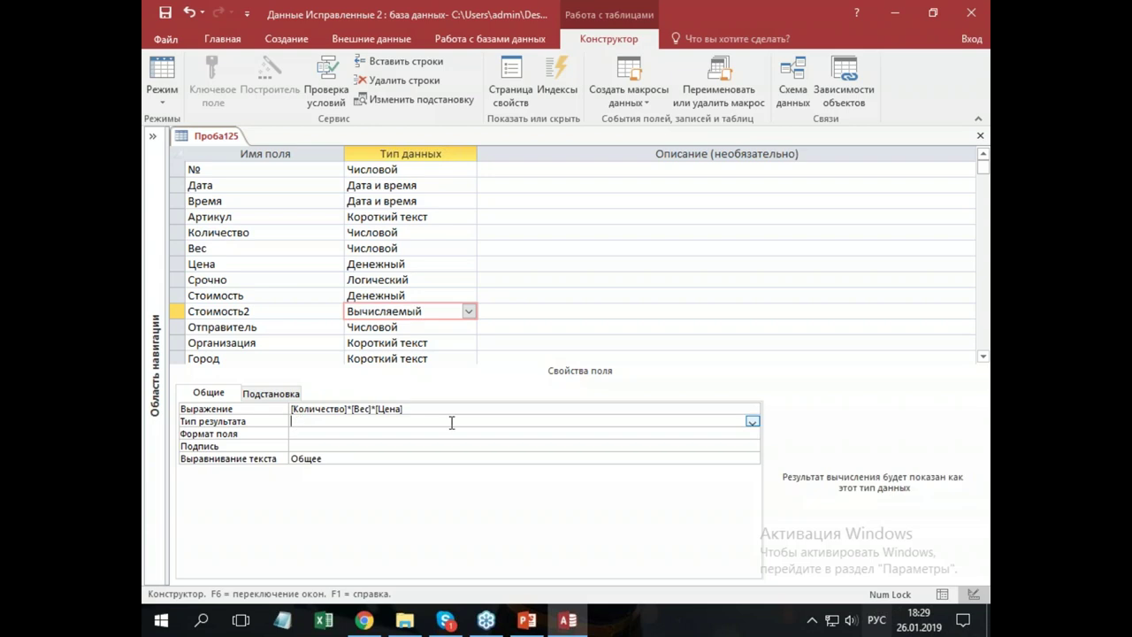
click(752, 422)
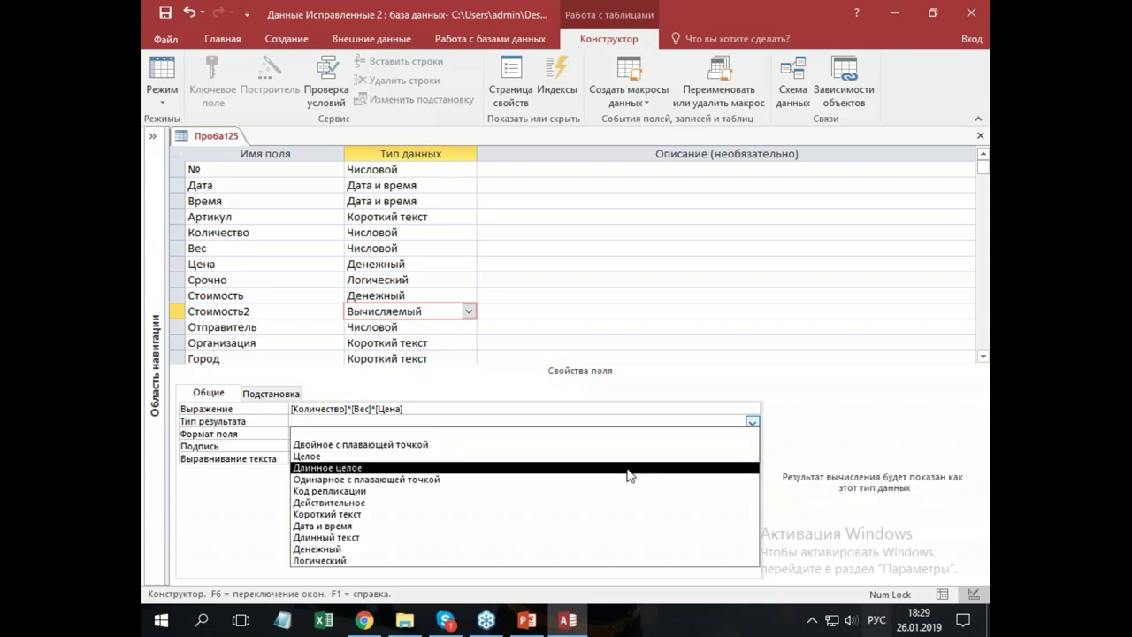
click(494, 549)
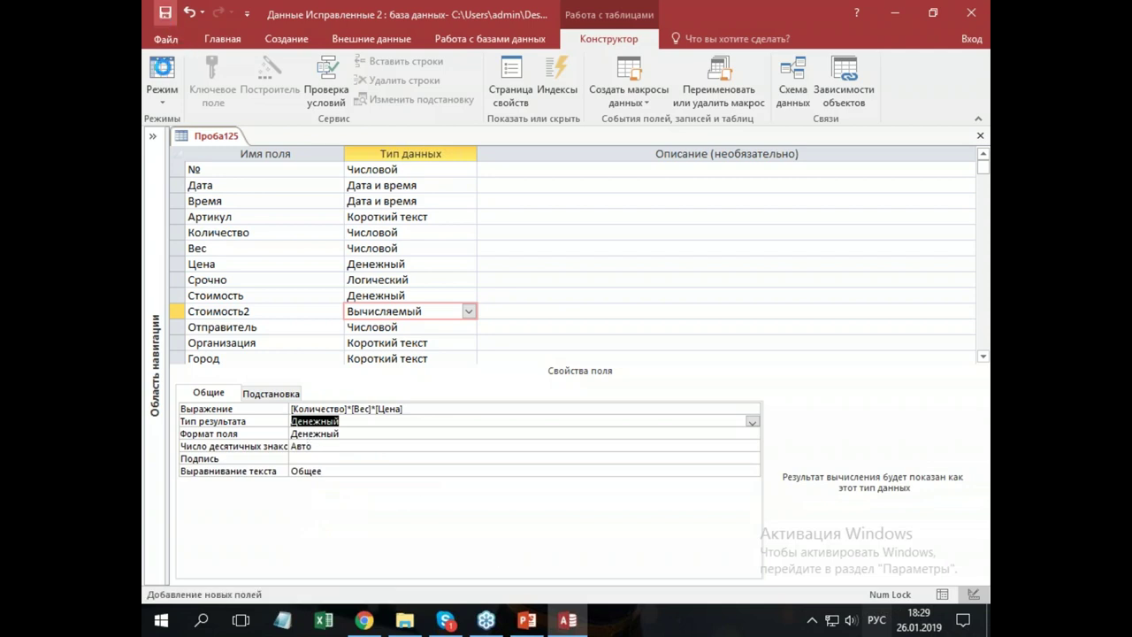
click(164, 13)
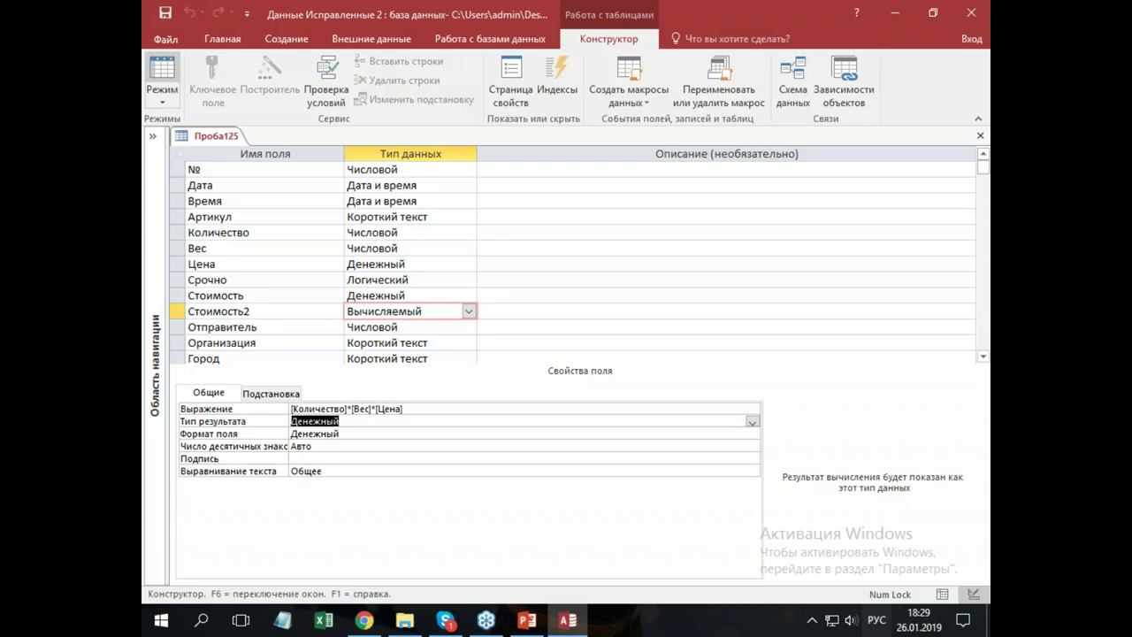
click(163, 74)
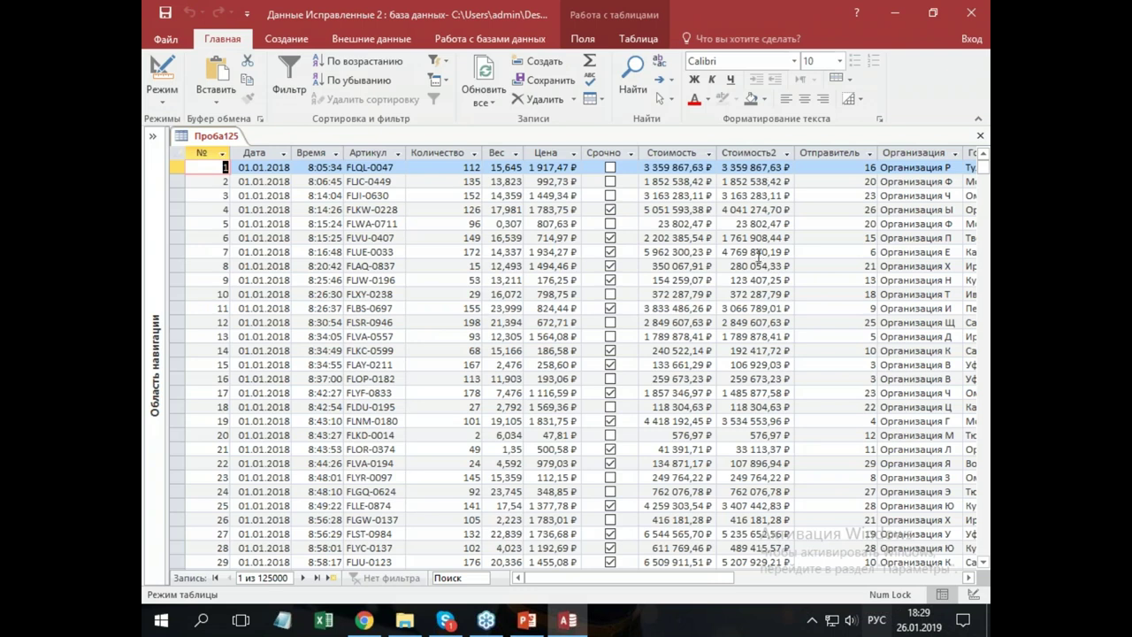
- Compare the Стоимость and Стоимость2 values in the records marked Срочно
click(759, 210)
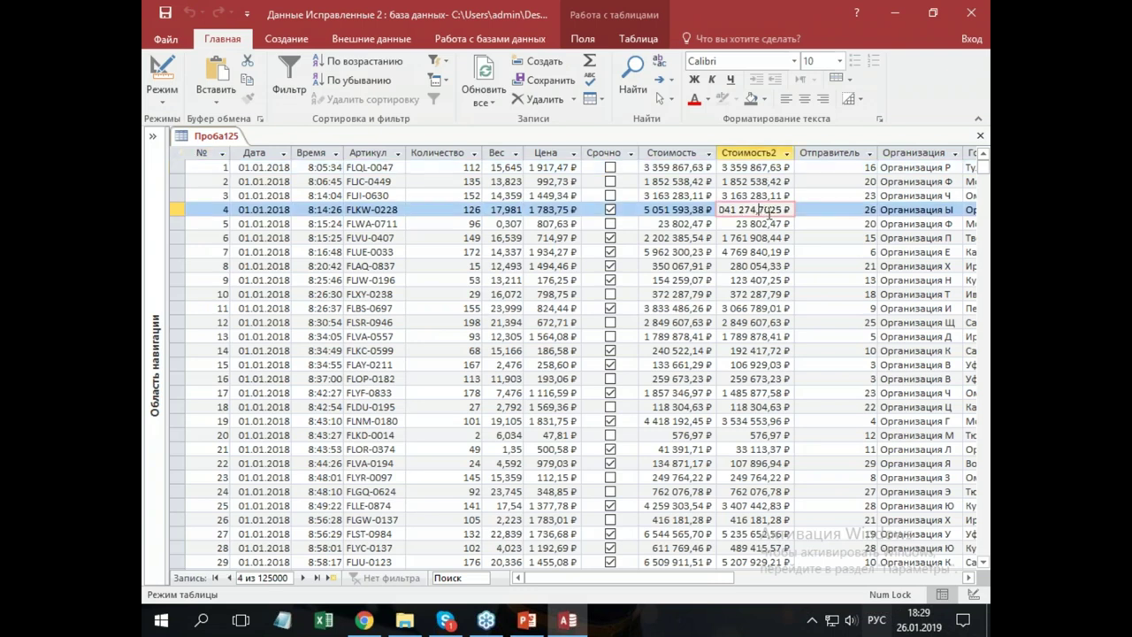
click(762, 233)
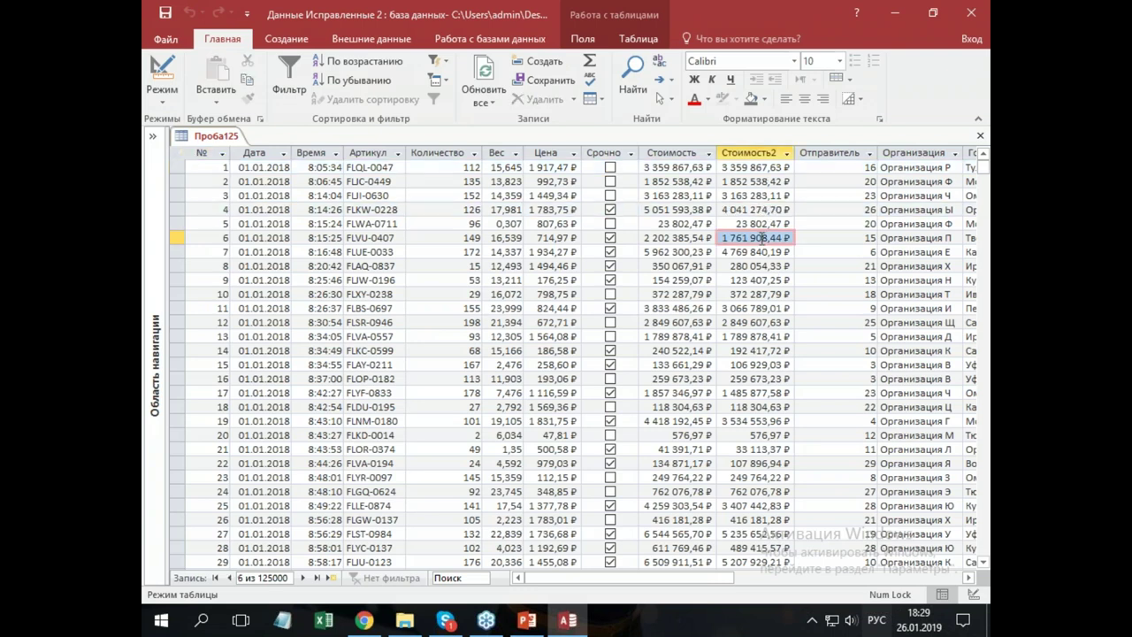
click(610, 212)
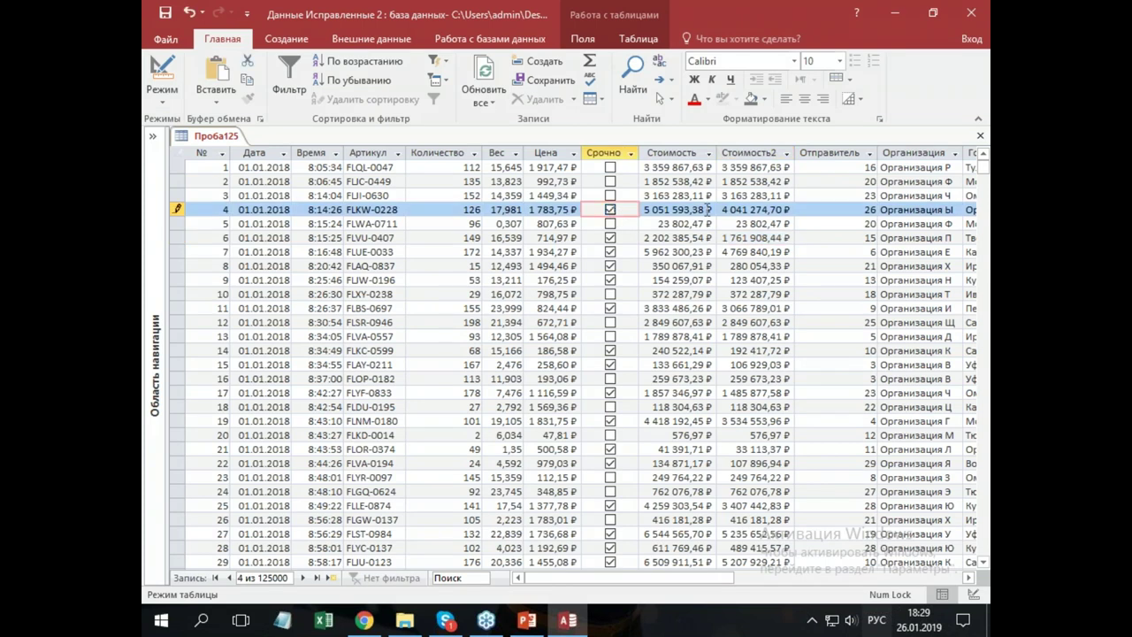
click(747, 210)
click(759, 238)
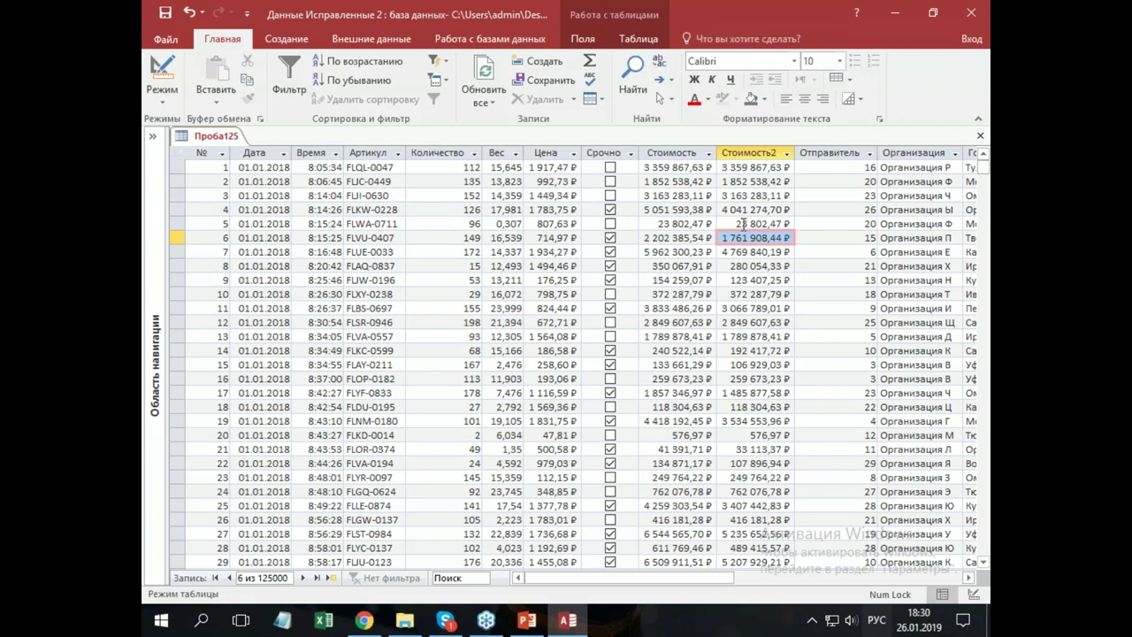
click(771, 308)
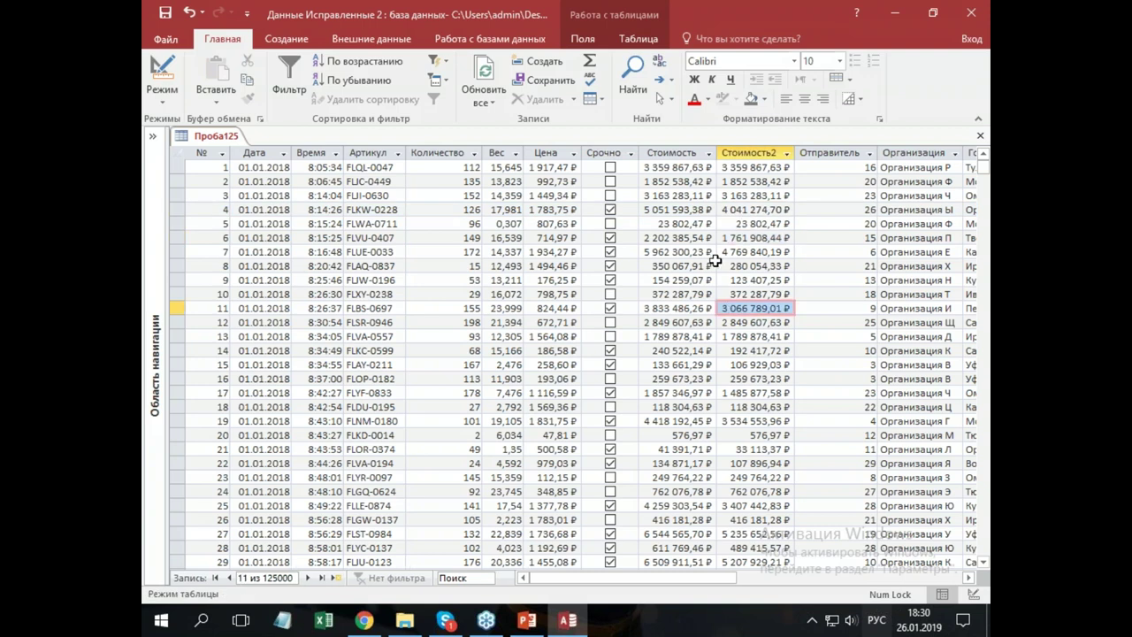
- Test the recalculation by changing the first record's Количество to 1112, fit the Стоимость2 column width, and restore the quantity
key(F2)
click(462, 168)
text(1)
click(510, 170)
double_click(794, 152)
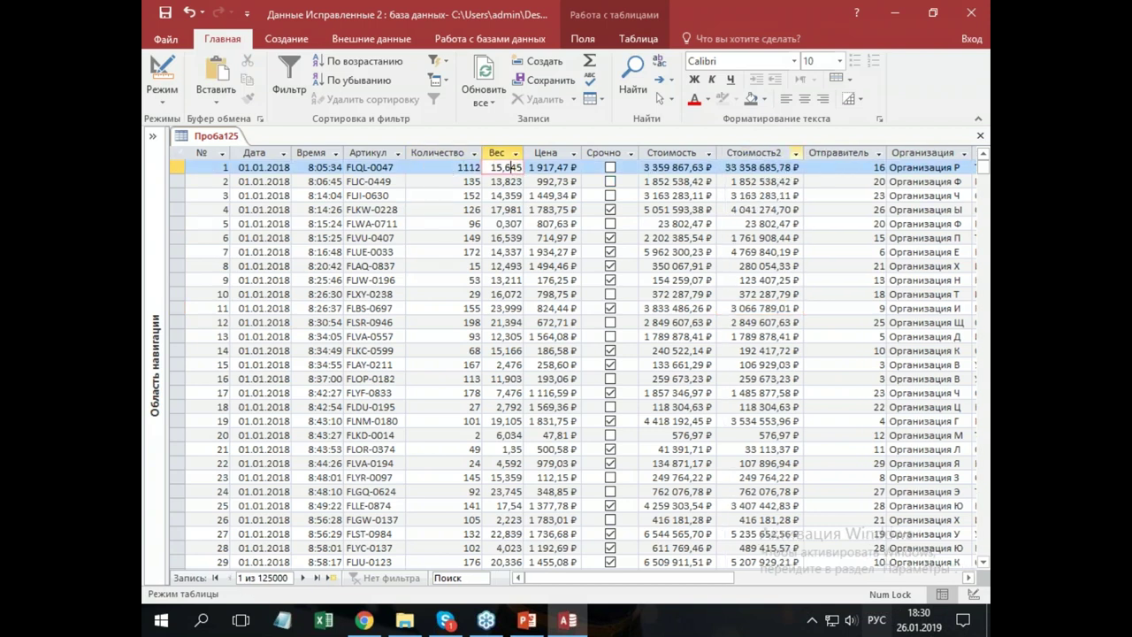
click(463, 168)
key(Escape)
click(463, 181)
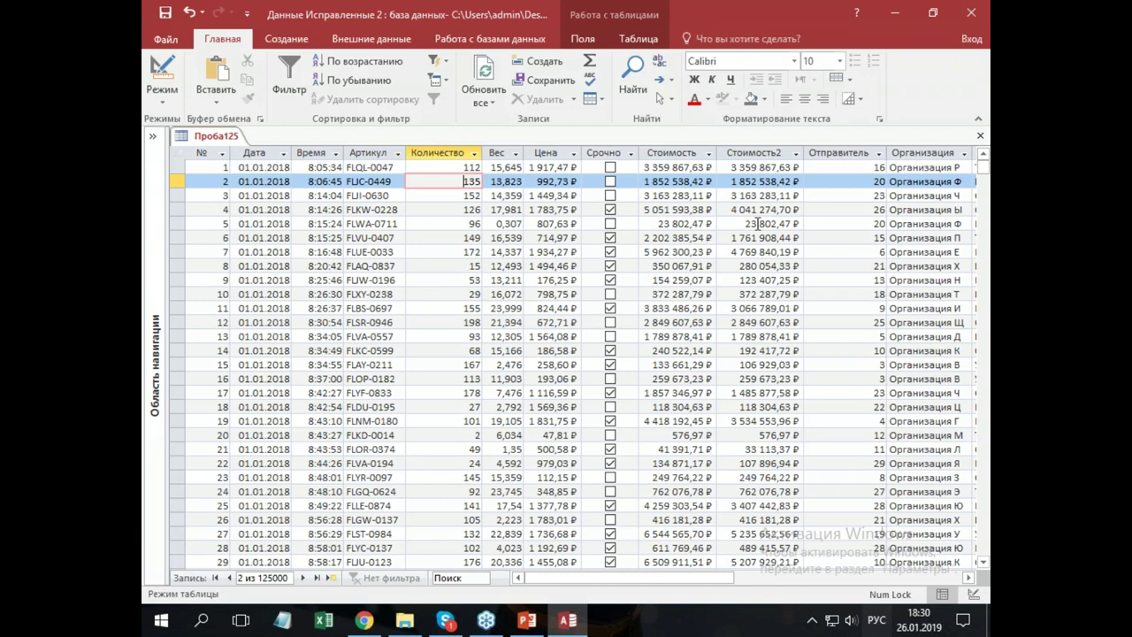
- Delete the original Стоимость field with its data from Проба125, check the Стоимость2 expression and close the table
click(687, 152)
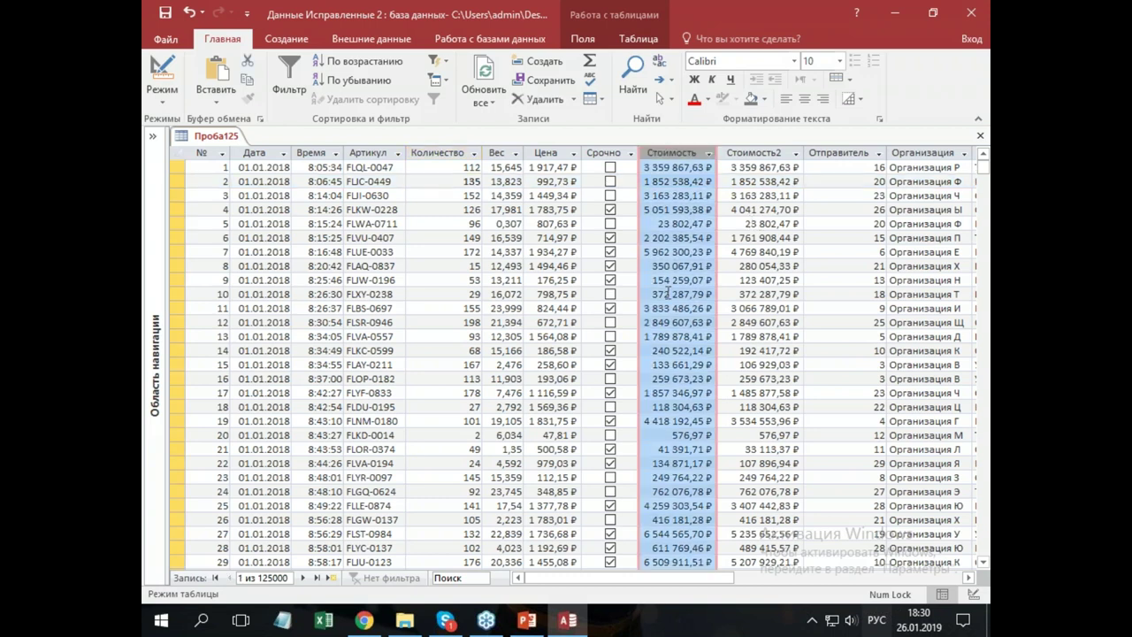
click(972, 593)
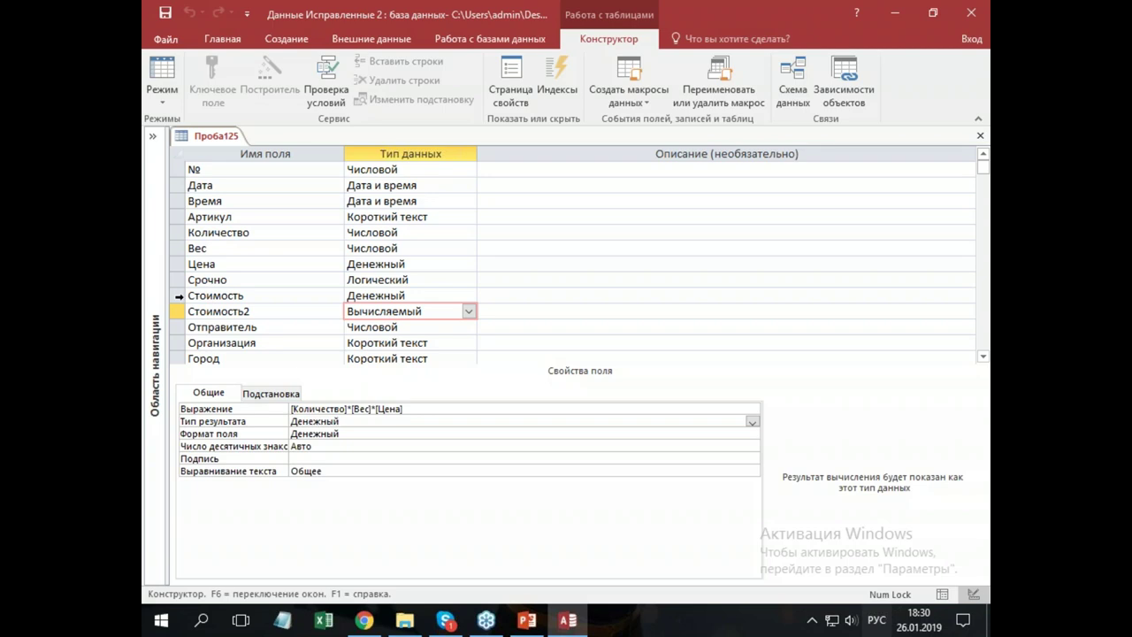
click(178, 296)
key(Delete)
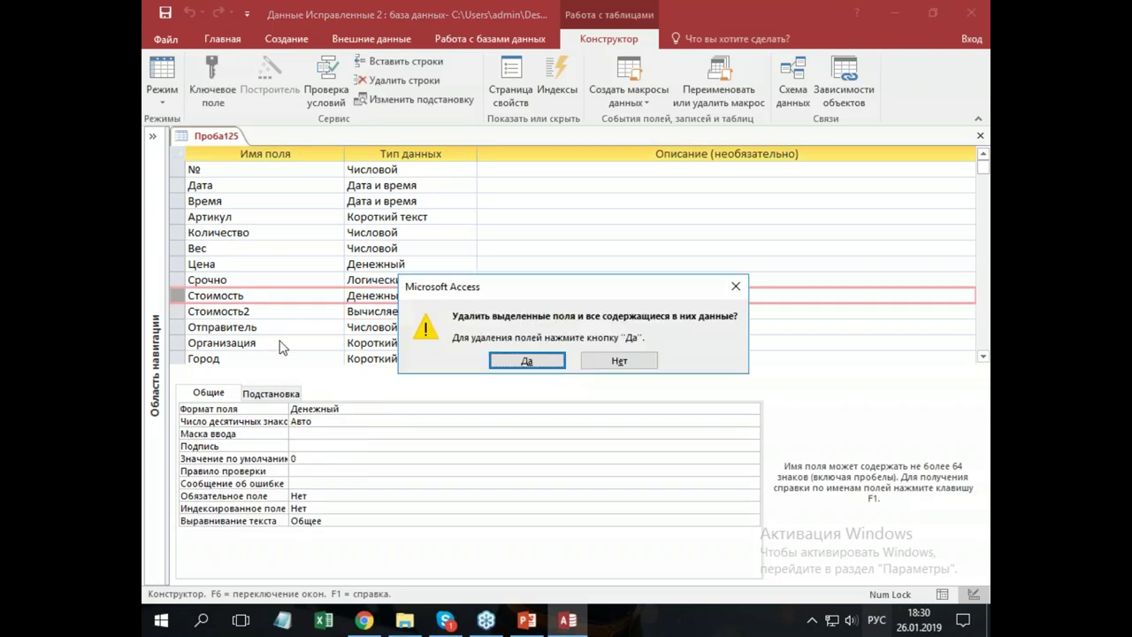
click(518, 358)
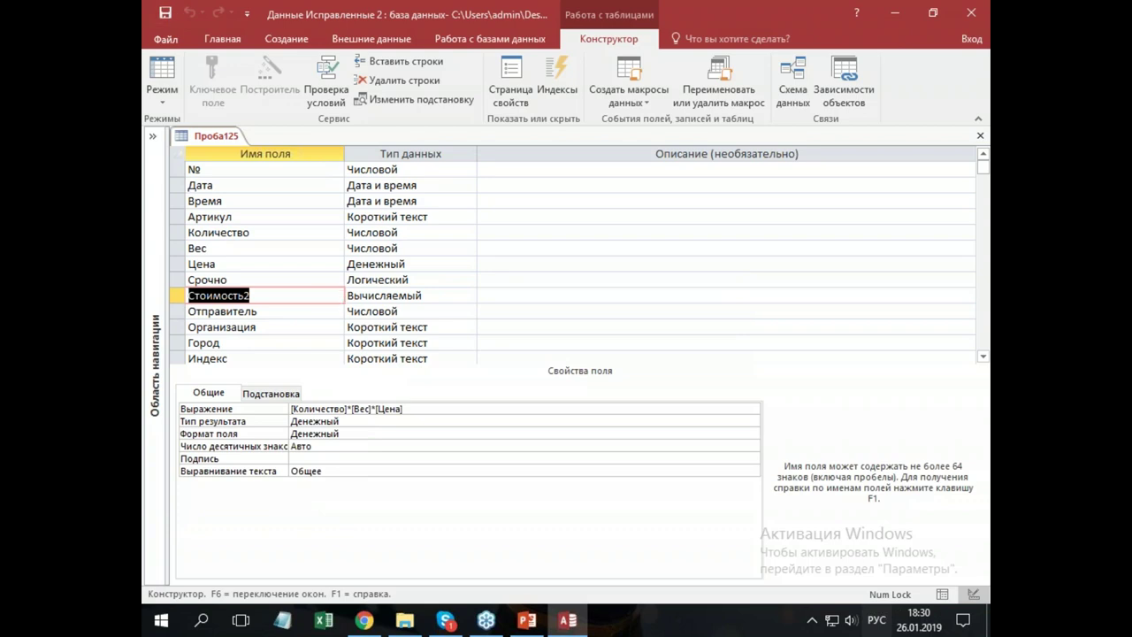
click(399, 296)
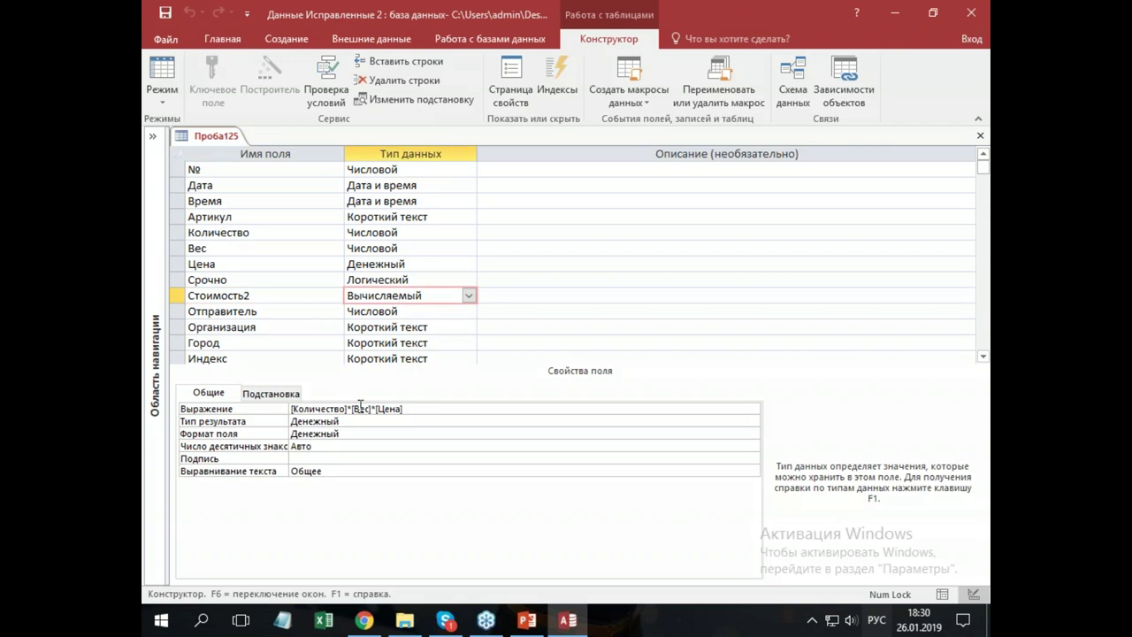
click(276, 299)
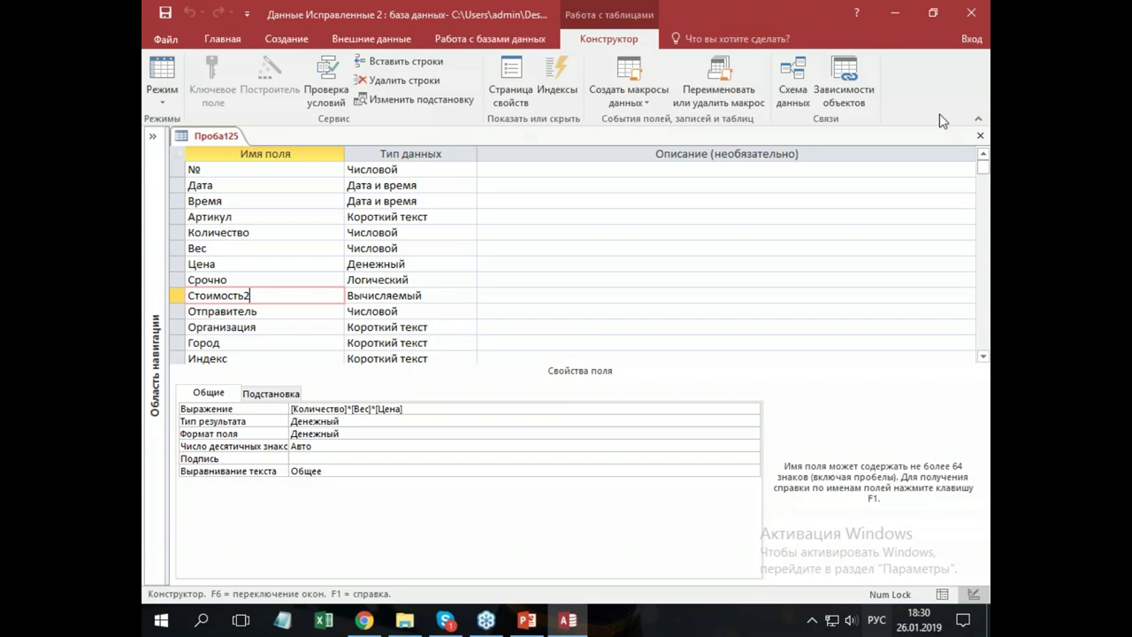
click(980, 135)
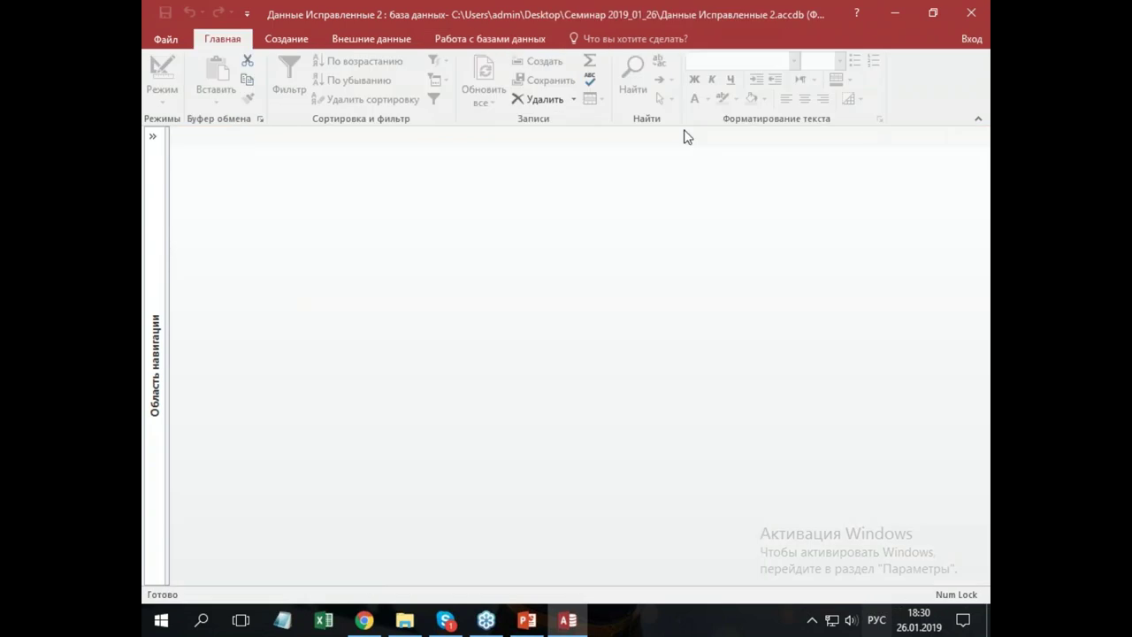
- Compact the Данные Исправленные 2 database and close it
click(502, 40)
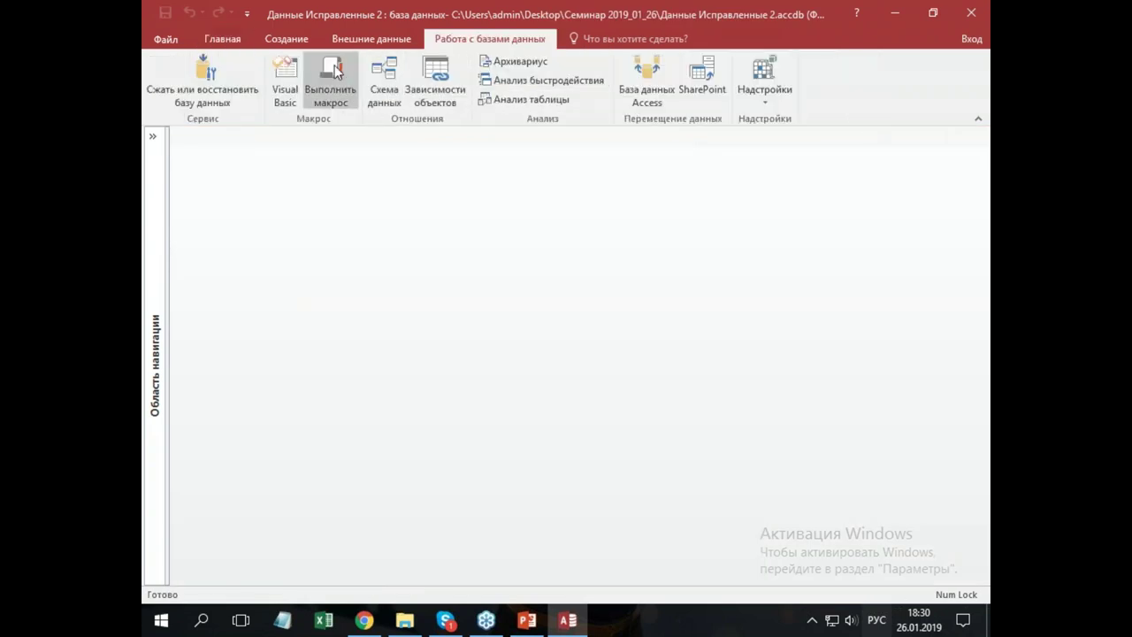
click(203, 81)
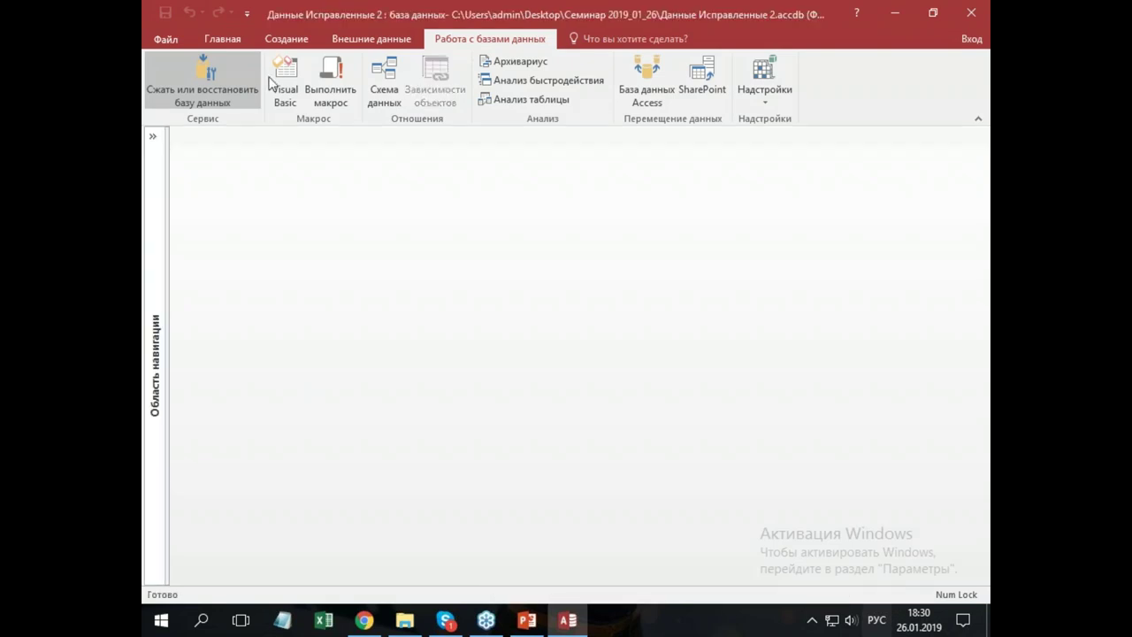
click(971, 15)
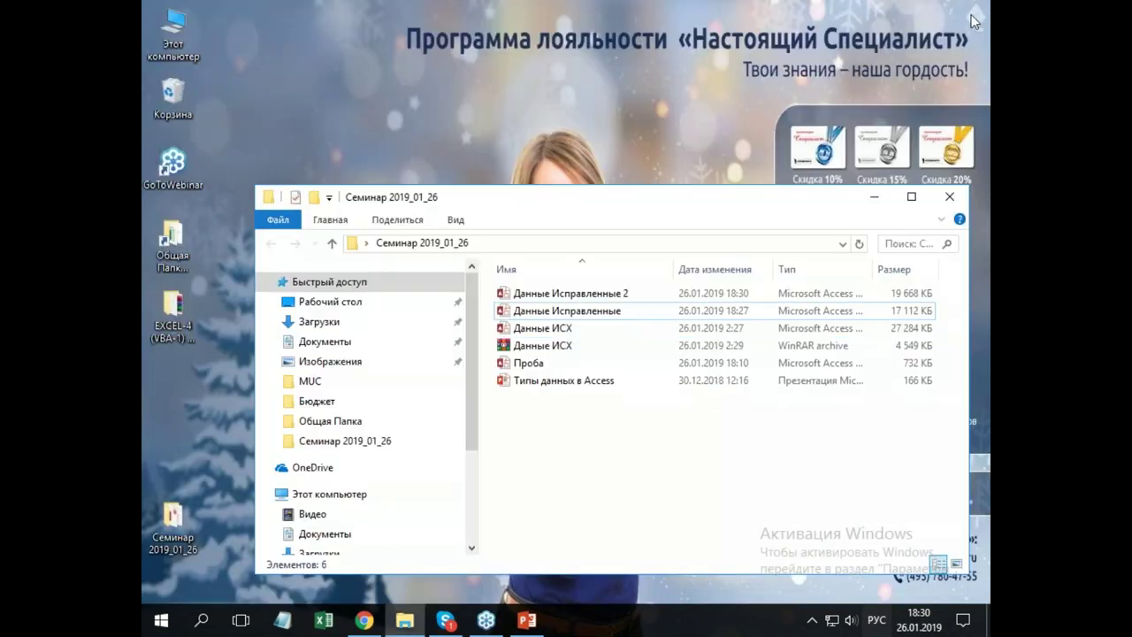
- Duplicate the Данные Исправленные 2 file in the same folder and name the copy Данные Исправленные 3
click(633, 295)
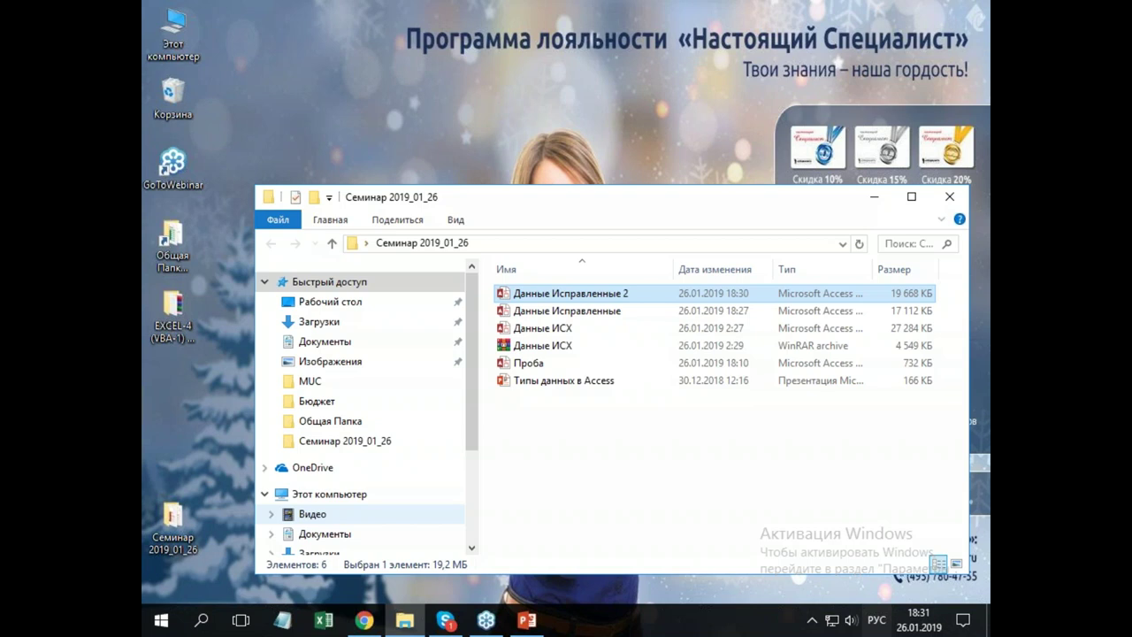
click(566, 345)
click(588, 294)
key(ctrl+v)
right_click(594, 296)
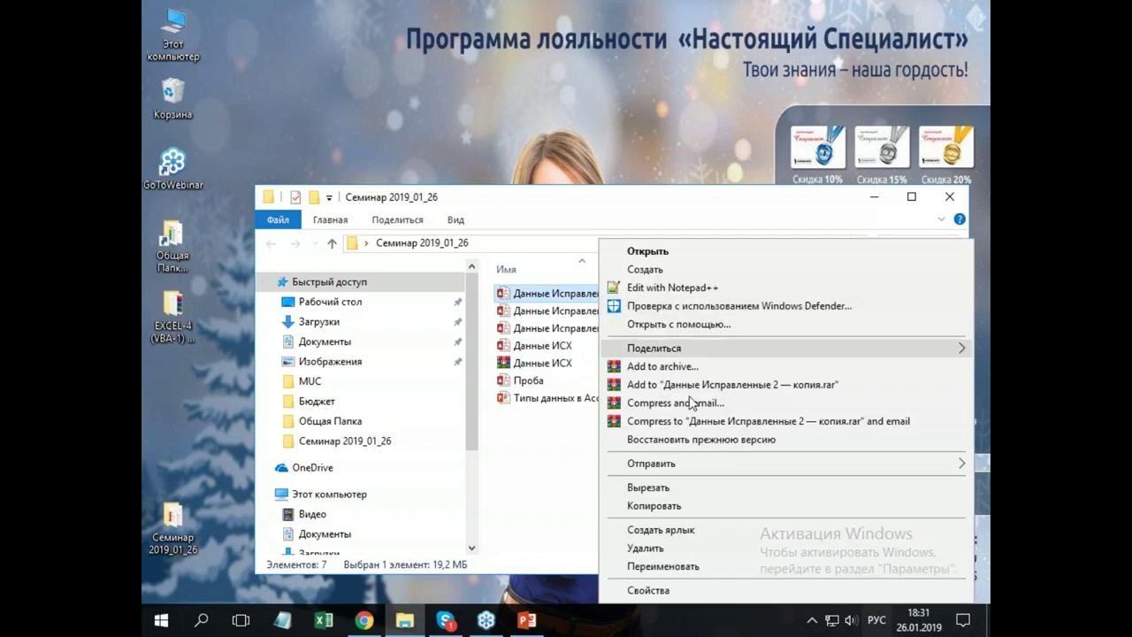
click(663, 566)
drag(622, 293, 685, 295)
text(3)
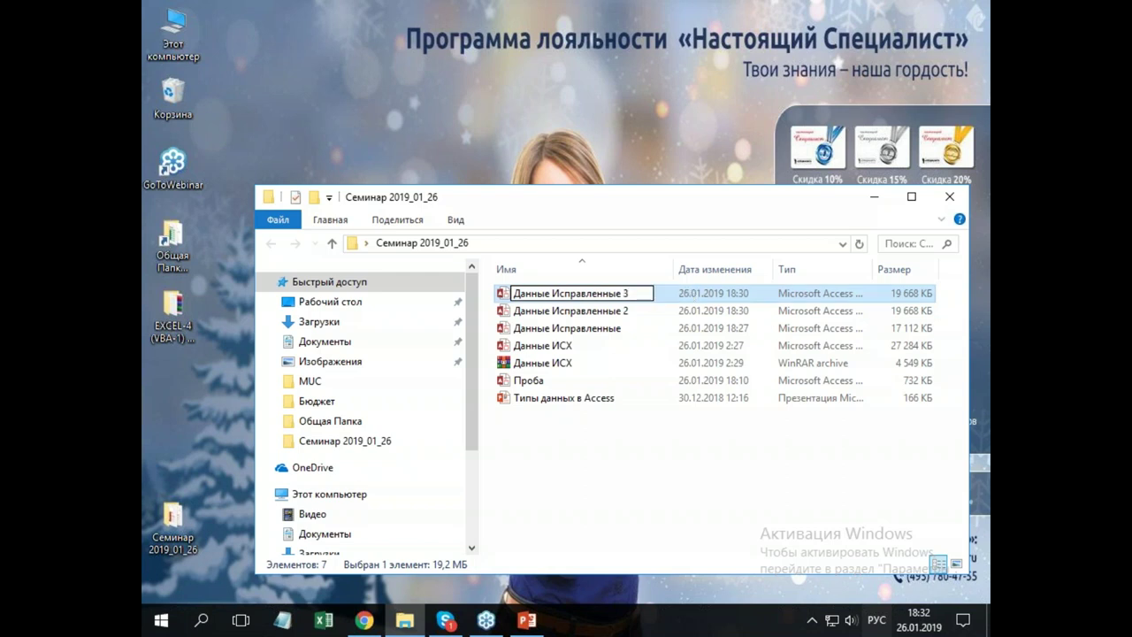
key(Return)
- Open the Данные Исправленные 3 database, enable its content and open table Проба125 in Design view
double_click(616, 314)
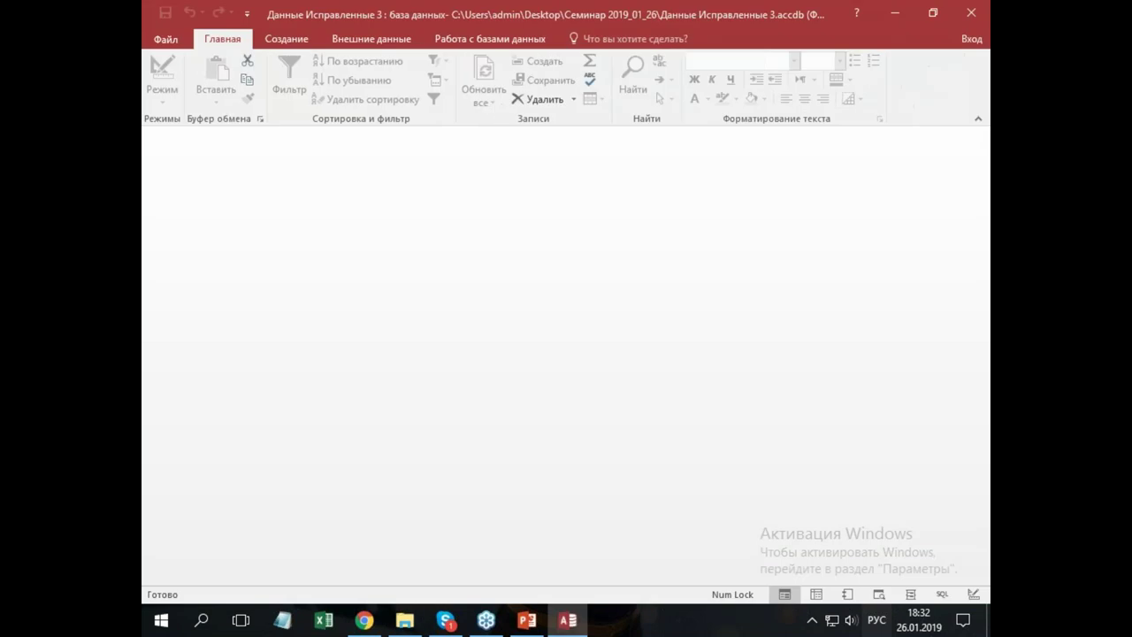
click(939, 140)
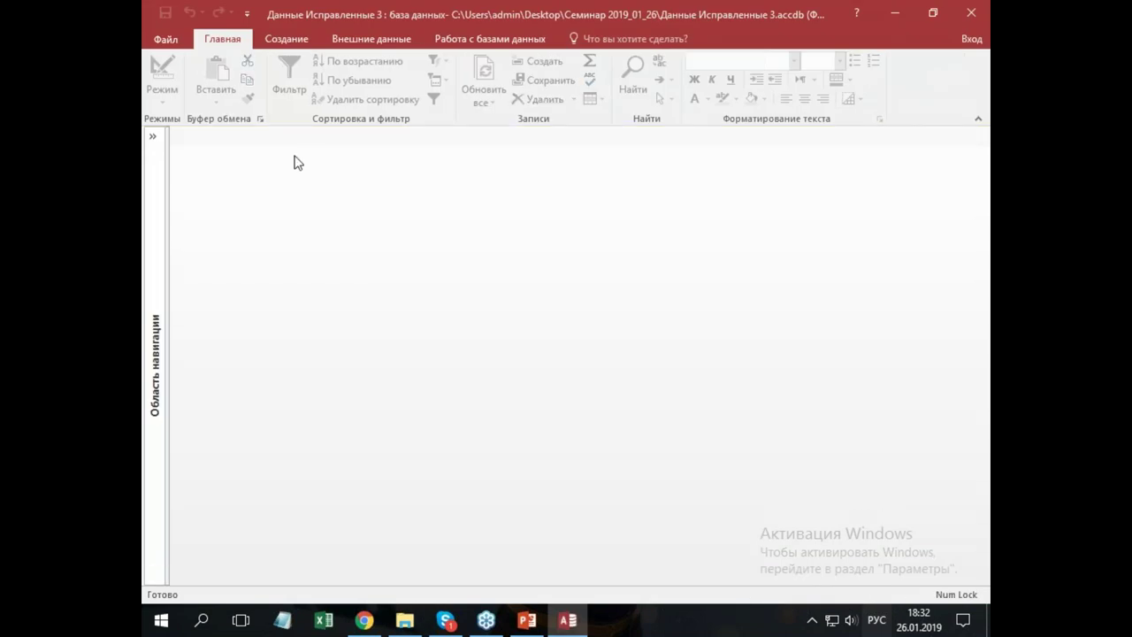
click(152, 136)
right_click(224, 204)
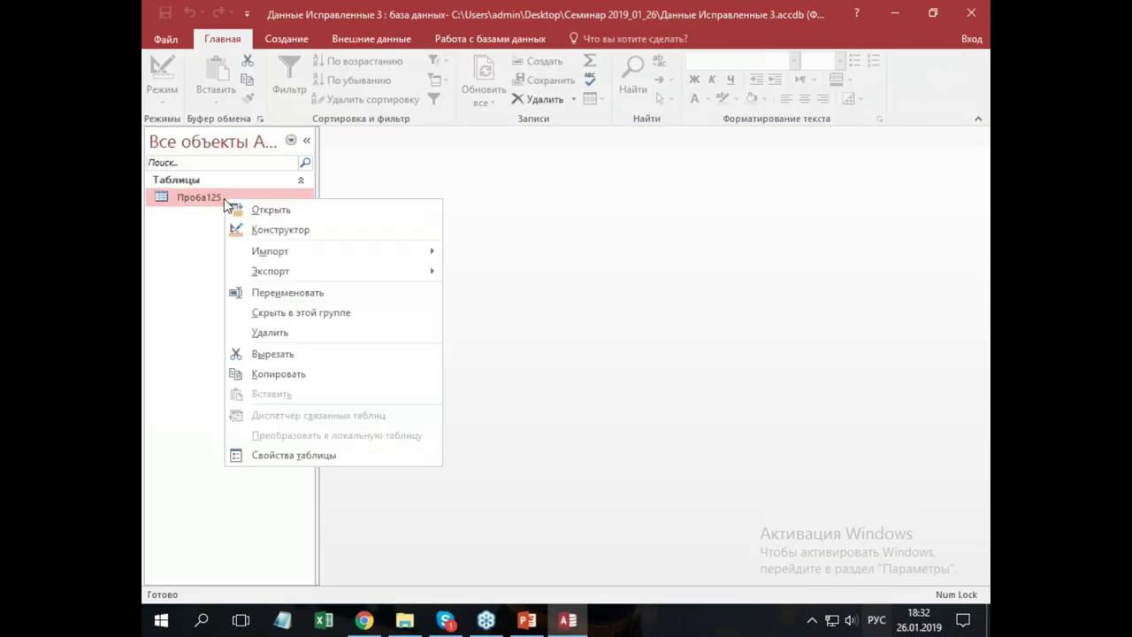
click(278, 230)
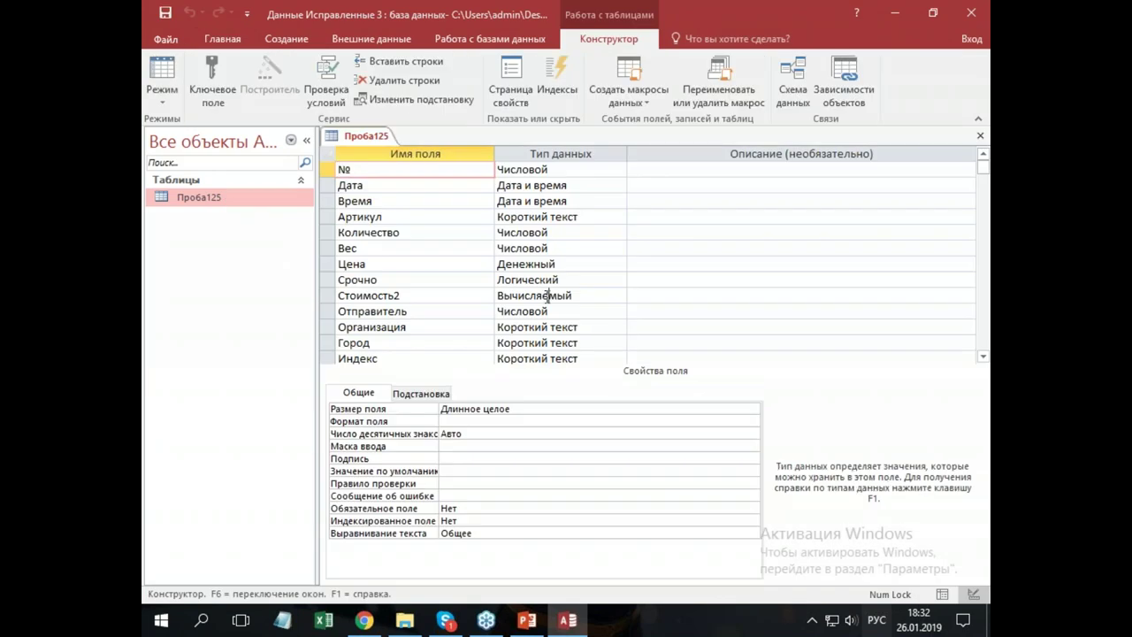
- Delete the calculated Стоимость2 field with its data from Проба125, then save and close the table
click(547, 295)
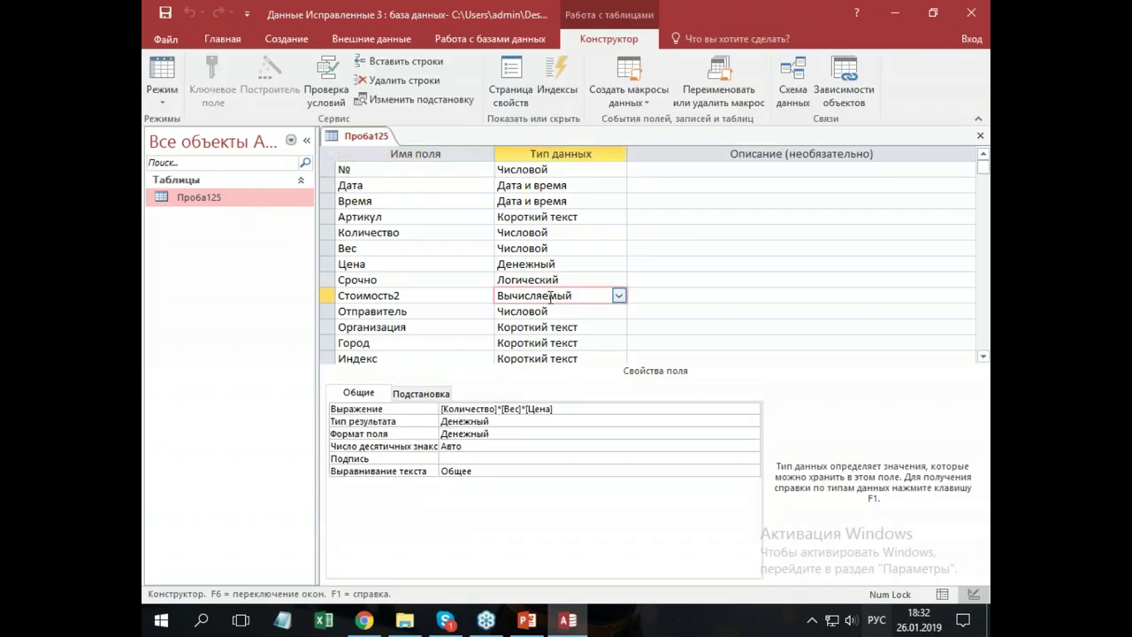
click(327, 296)
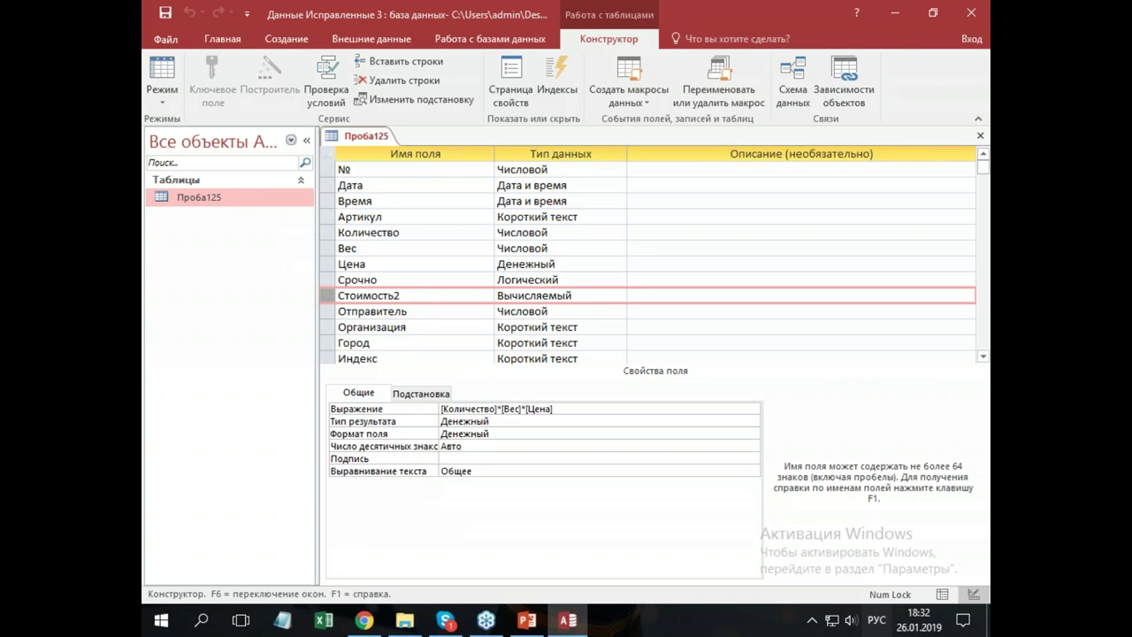
click(394, 80)
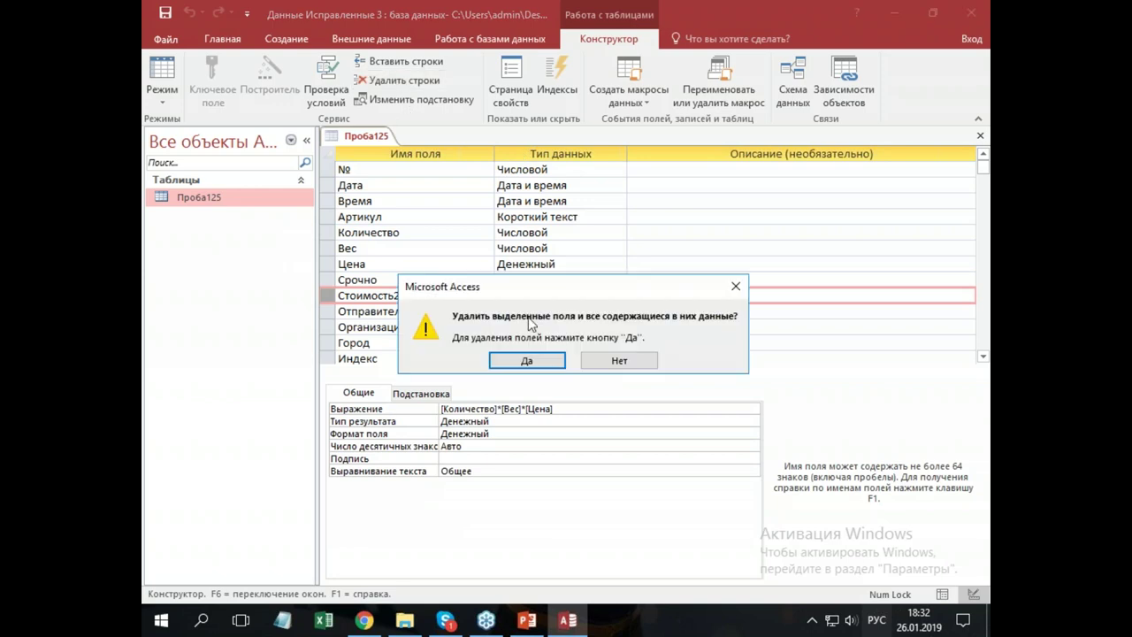
click(538, 357)
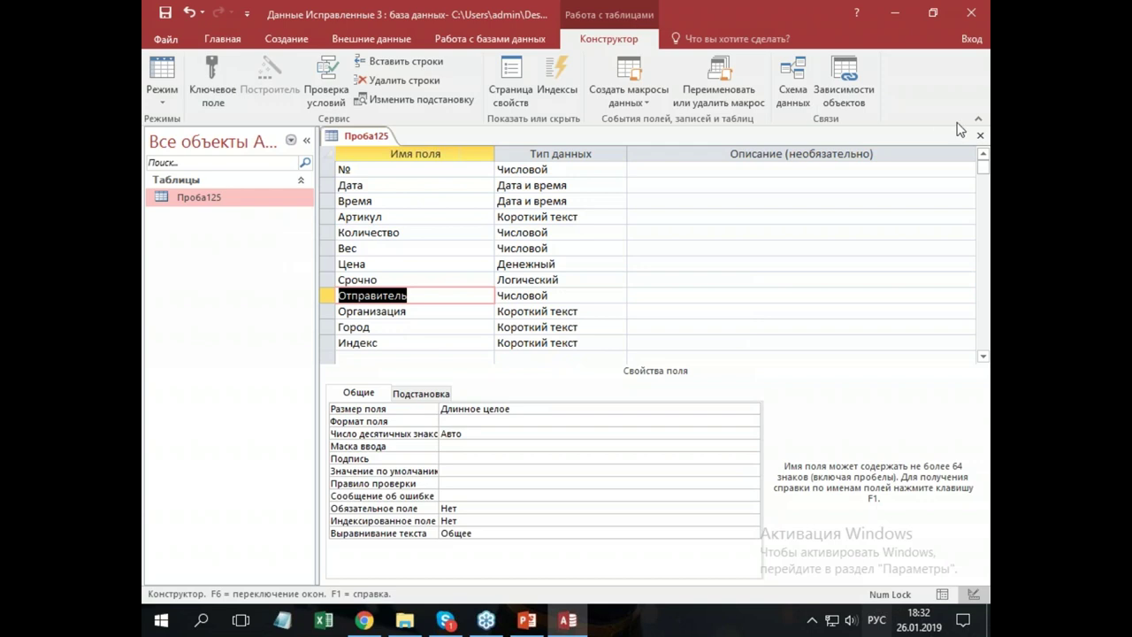
click(980, 135)
click(481, 358)
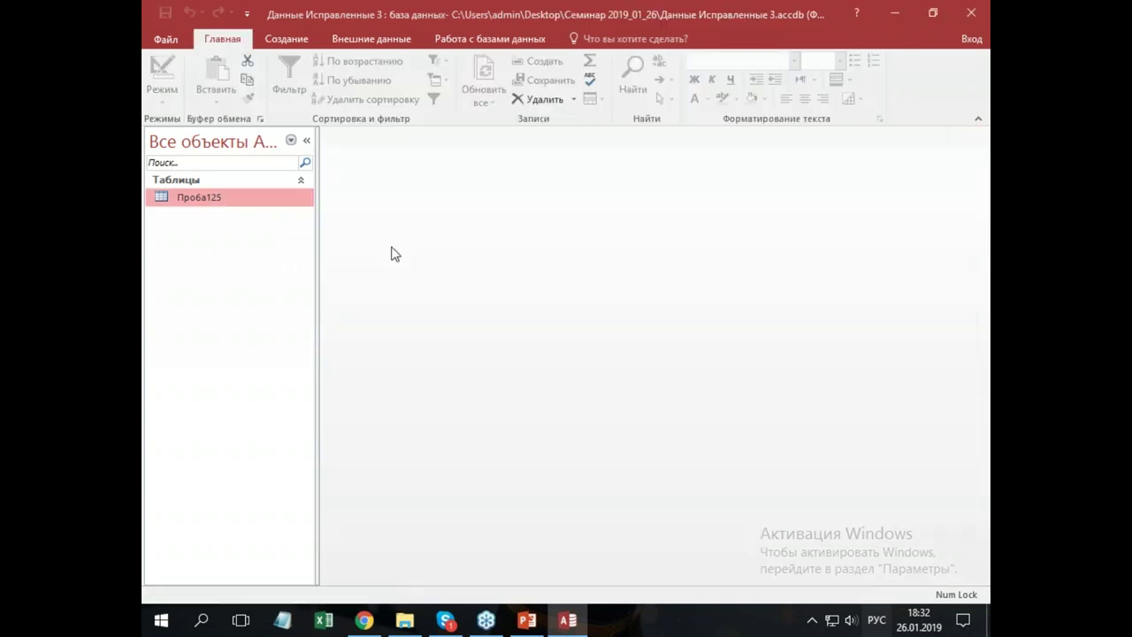
- Create a select query on table Проба125 that outputs all of its fields
click(286, 39)
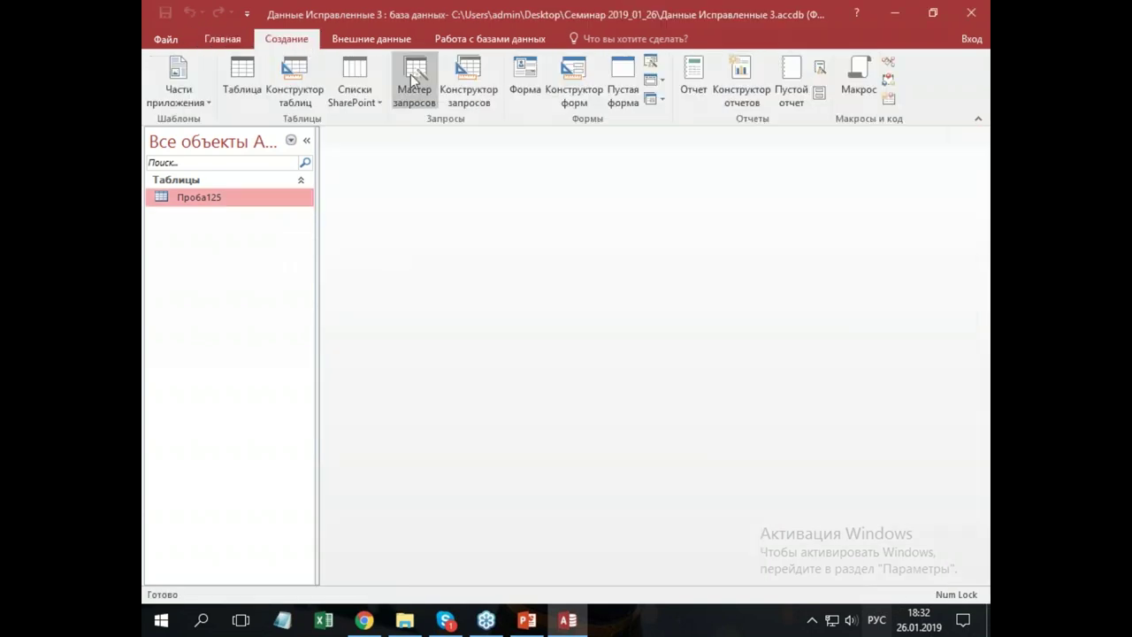
click(454, 91)
double_click(495, 241)
click(684, 186)
double_click(405, 187)
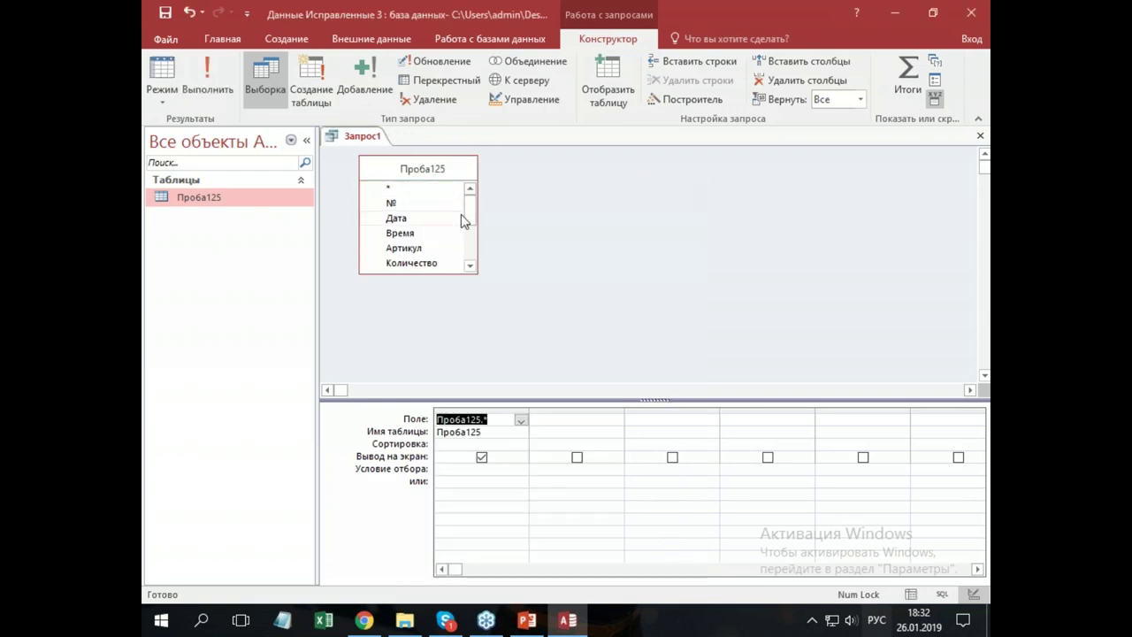
- Build a calculated query column with the expression [Проба125]![Количество] * [Проба125]![Вес] * [Проба125]![Цена]
click(560, 423)
right_click(559, 423)
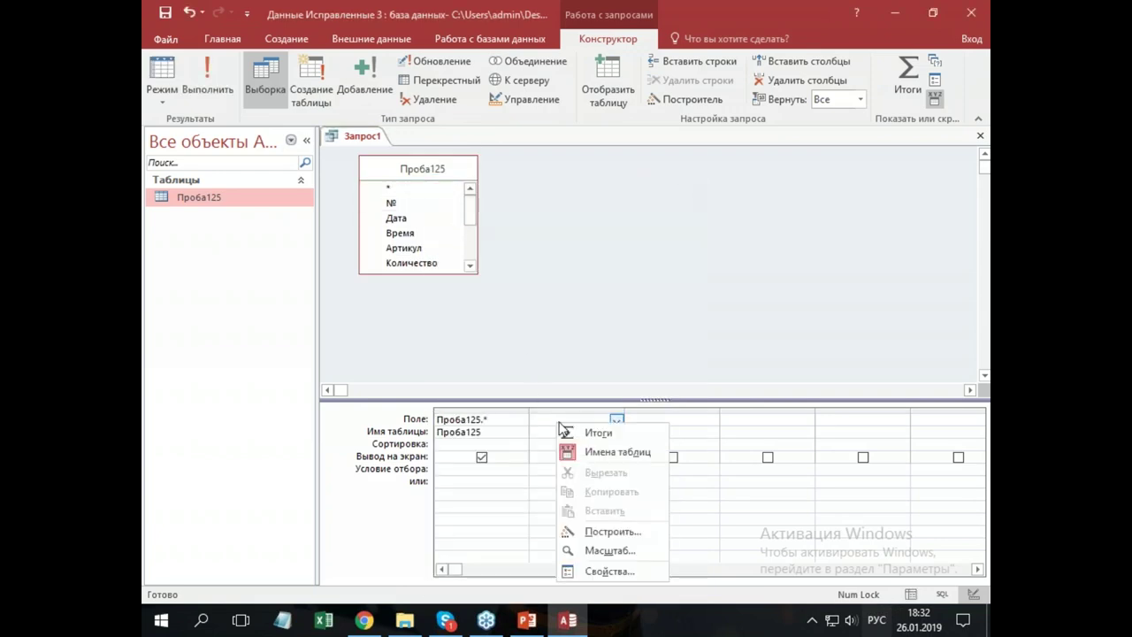
click(623, 531)
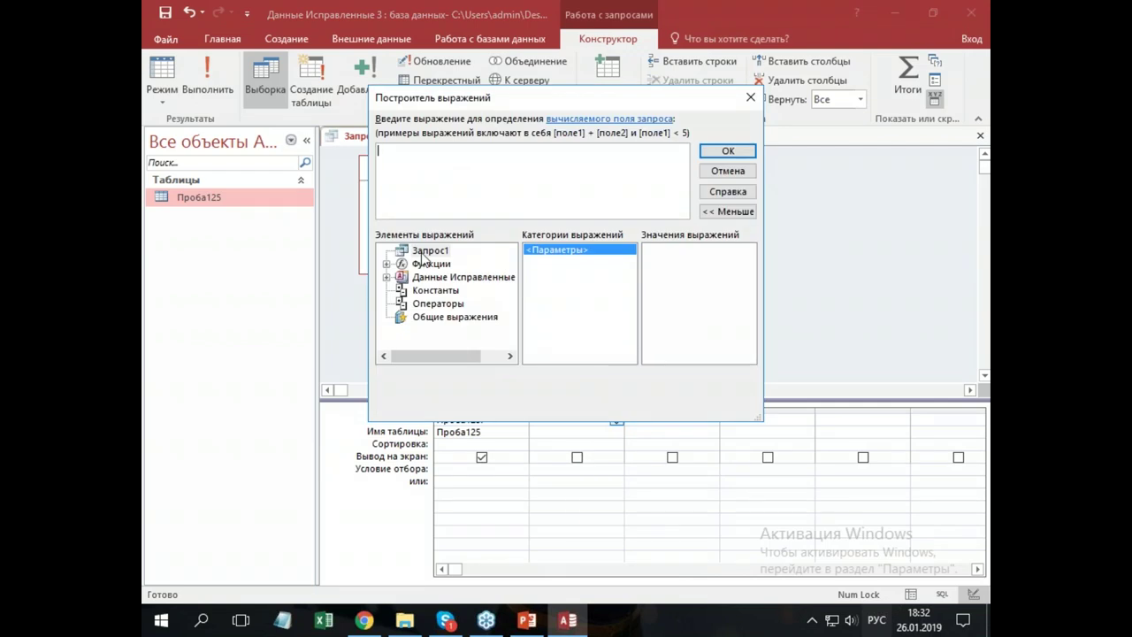
double_click(424, 278)
double_click(442, 292)
click(456, 305)
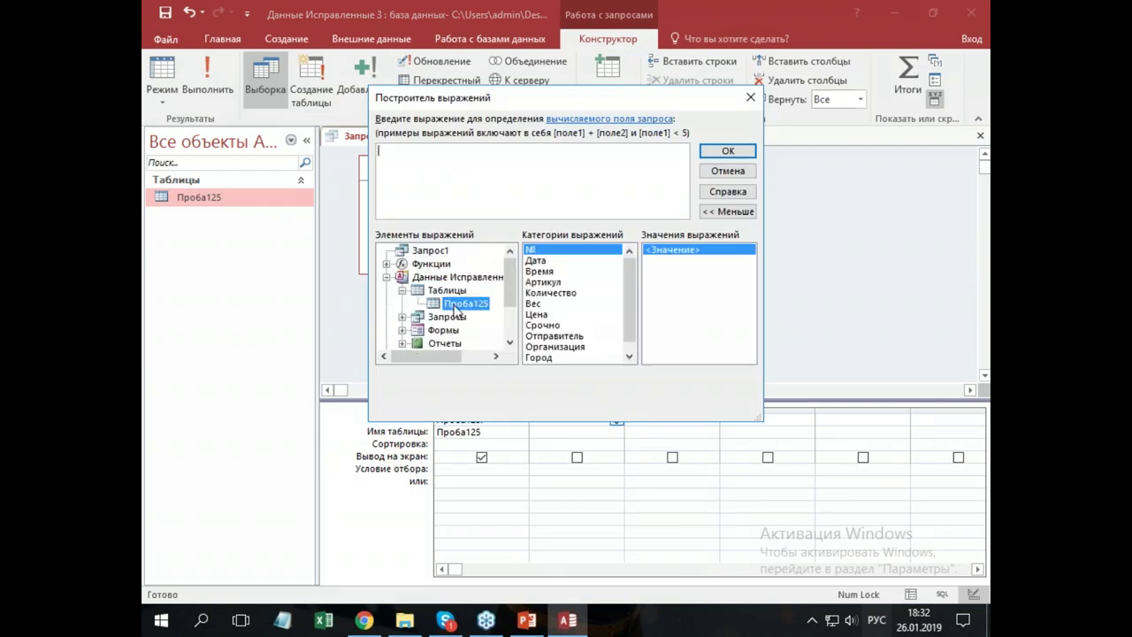
double_click(541, 294)
text(*)
double_click(541, 304)
text(*)
double_click(539, 315)
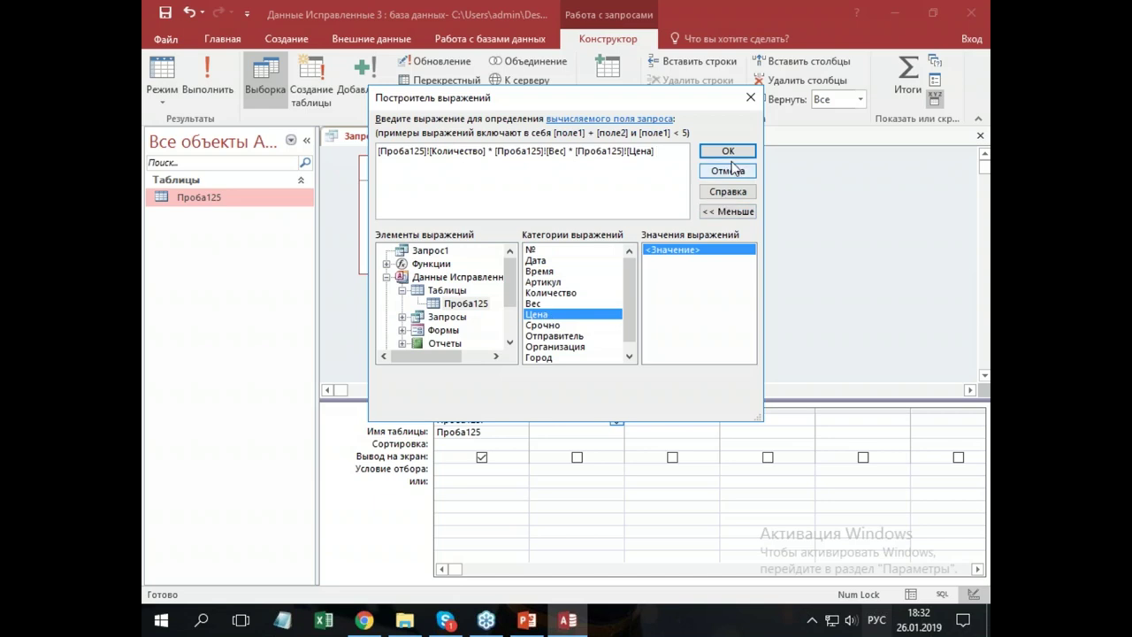
click(728, 151)
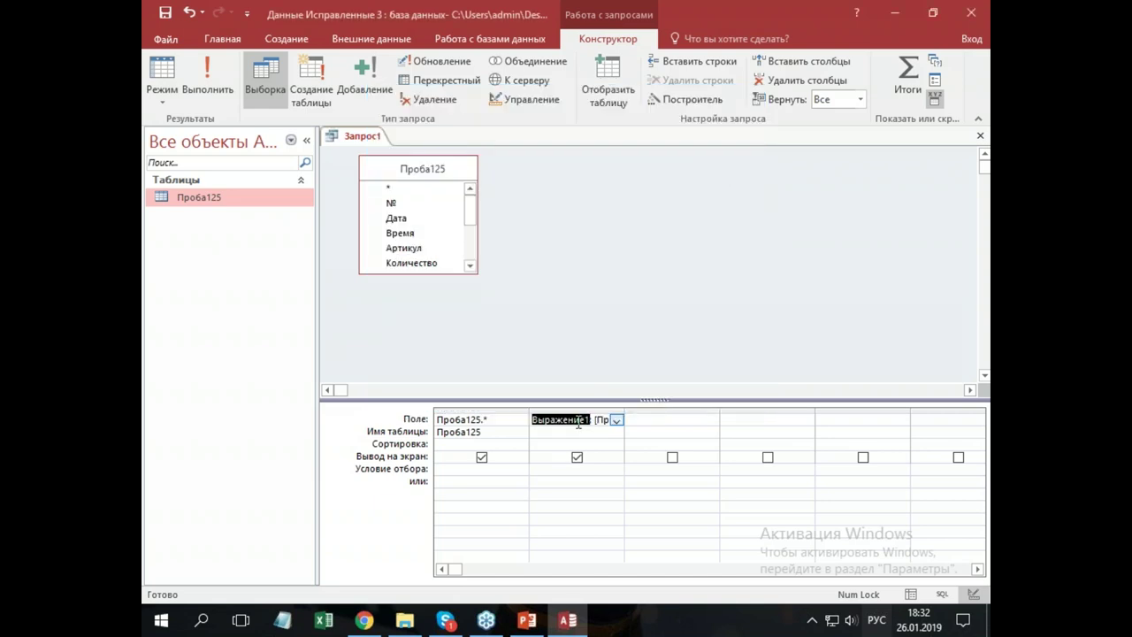
- Name the calculated query column Стоимость3 and set its field format to Денежный
text(Стоим)
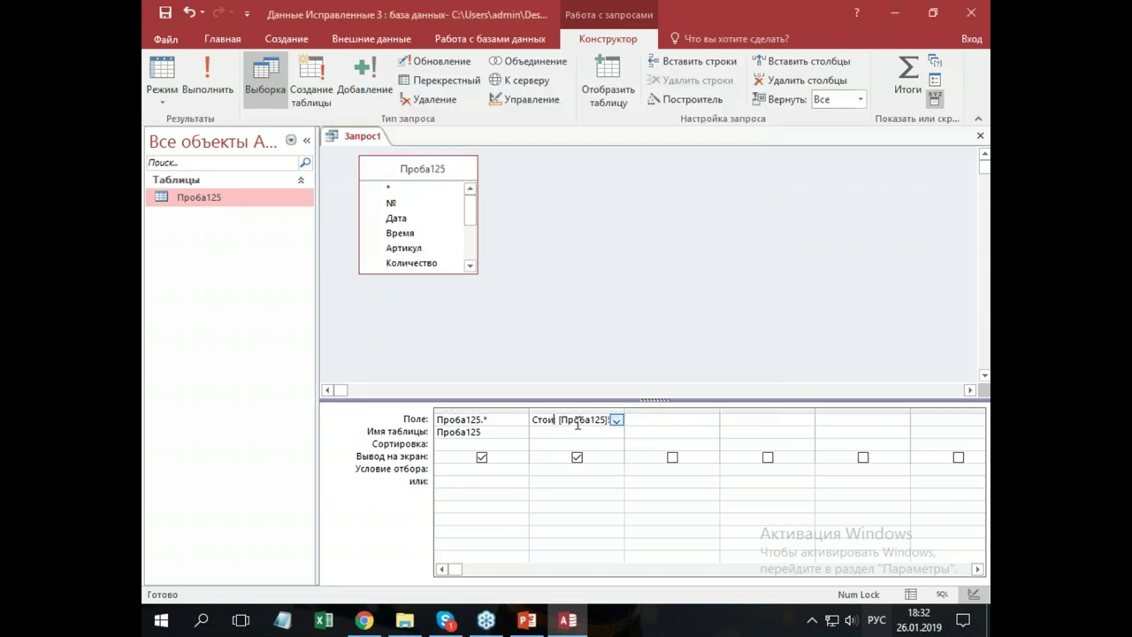
text(ость3:)
right_click(583, 421)
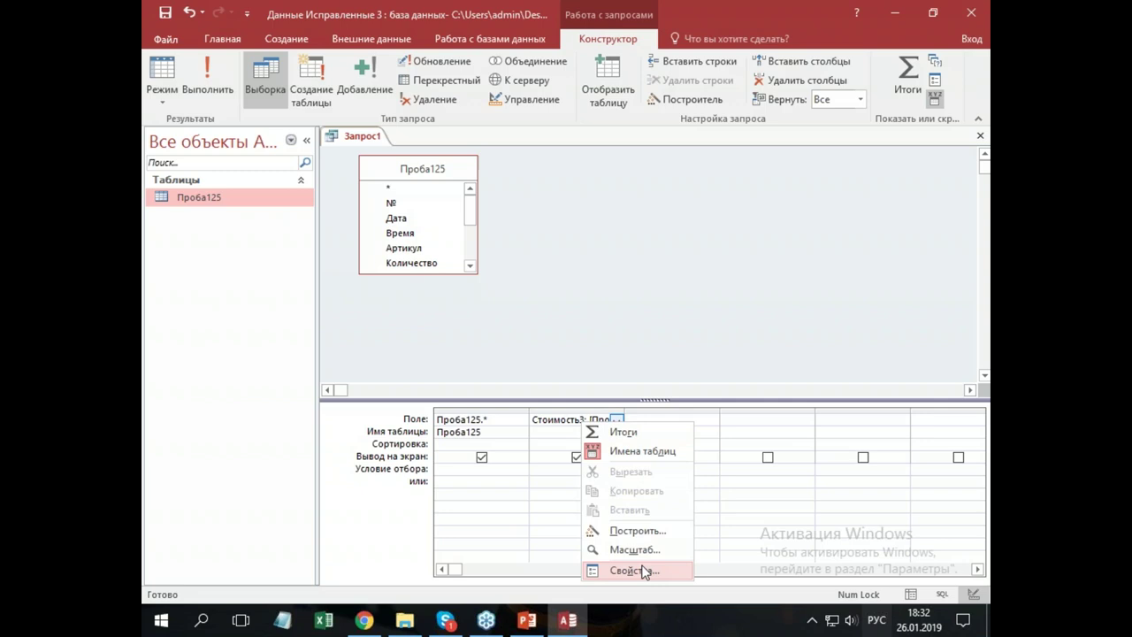
click(648, 578)
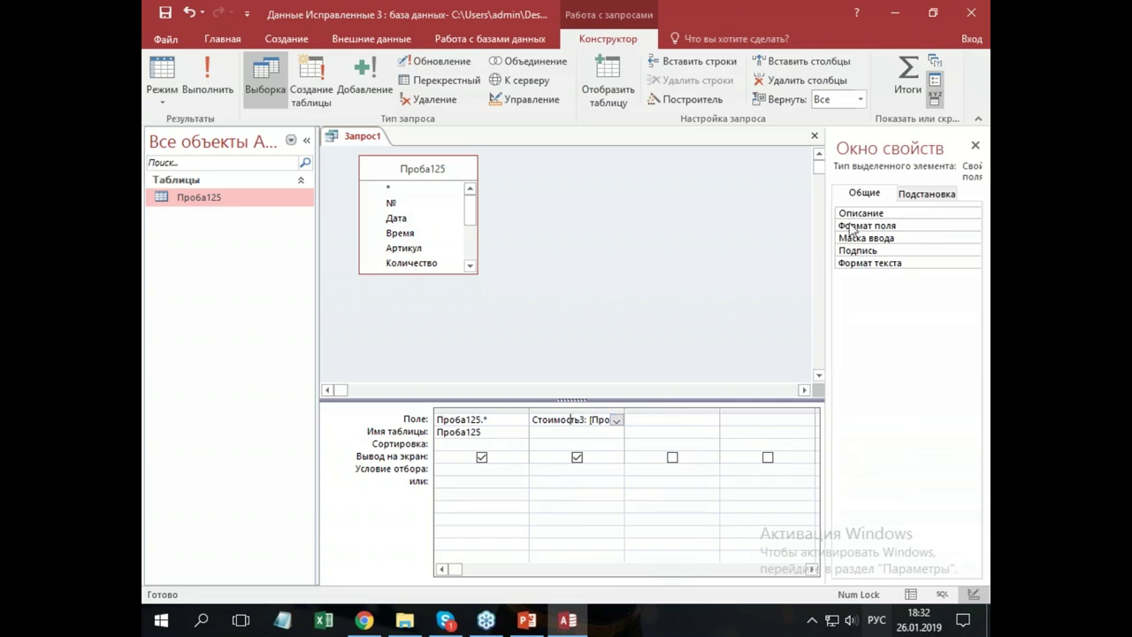
drag(829, 224, 708, 225)
click(925, 214)
click(972, 217)
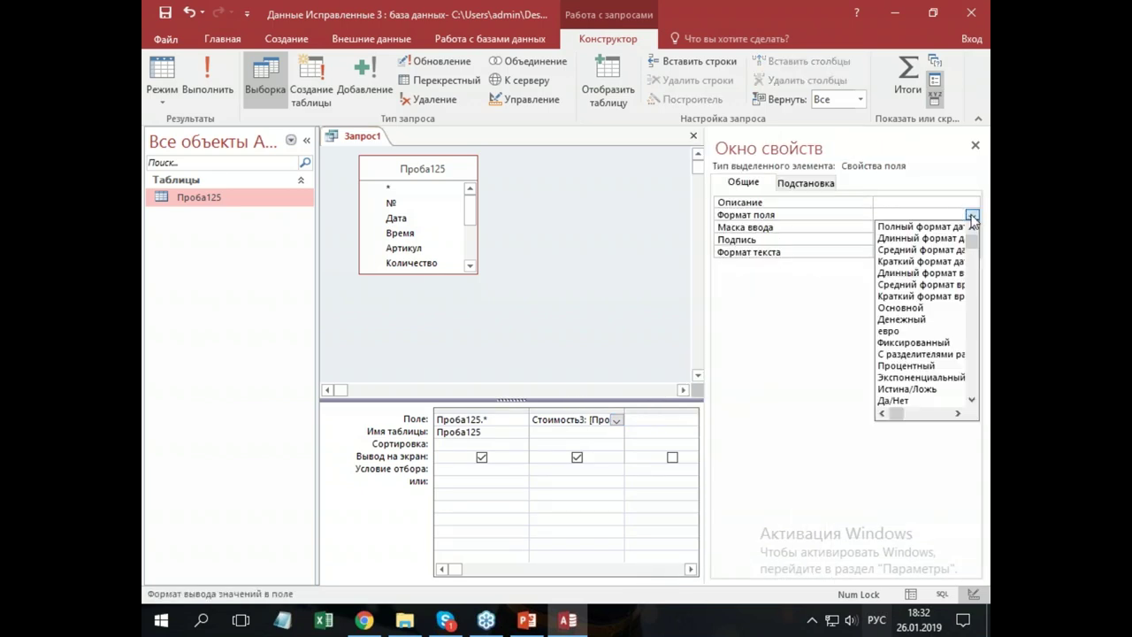
click(924, 320)
- Close the query design and save it under the name Запрос1
click(693, 135)
click(497, 355)
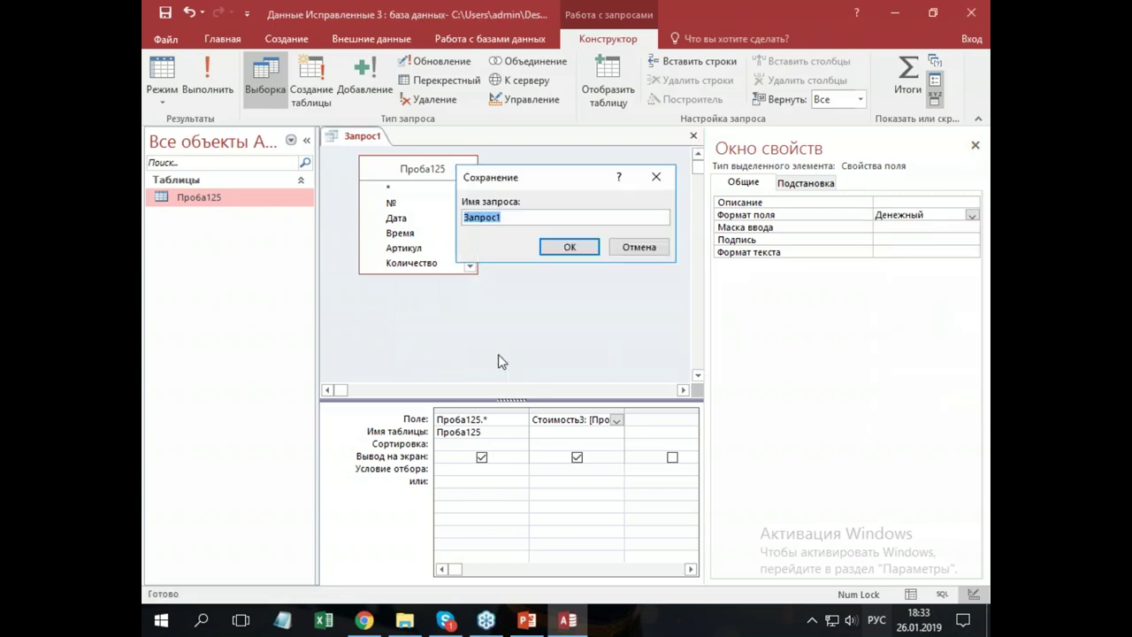
click(569, 251)
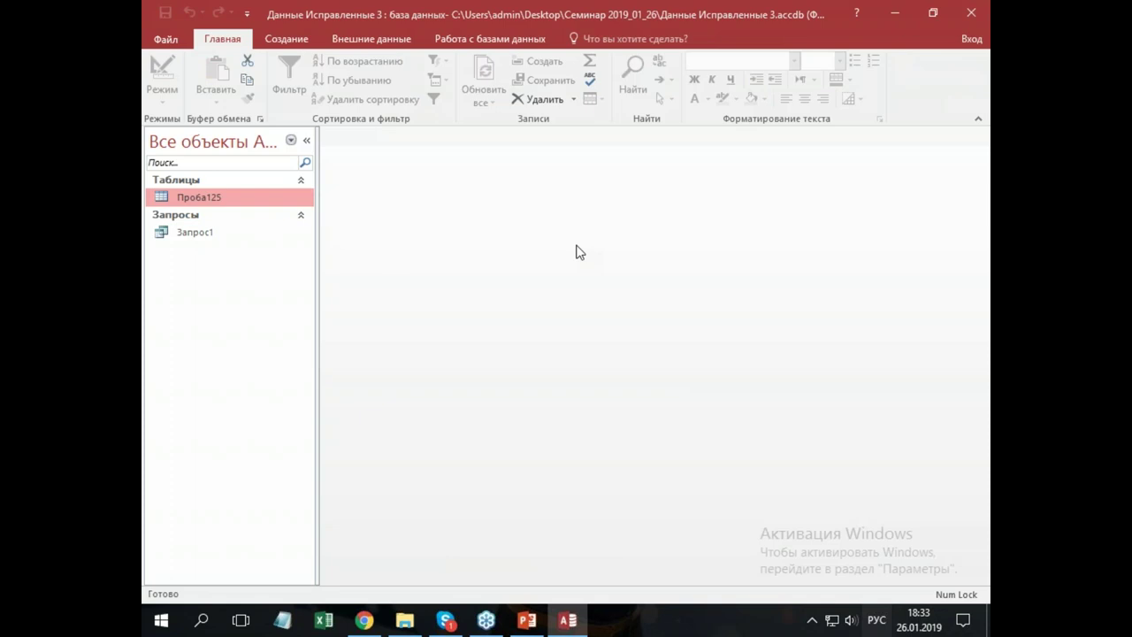
- Run Запрос1, widen the Стоимость3 column and move it directly after Срочно
click(205, 239)
double_click(205, 239)
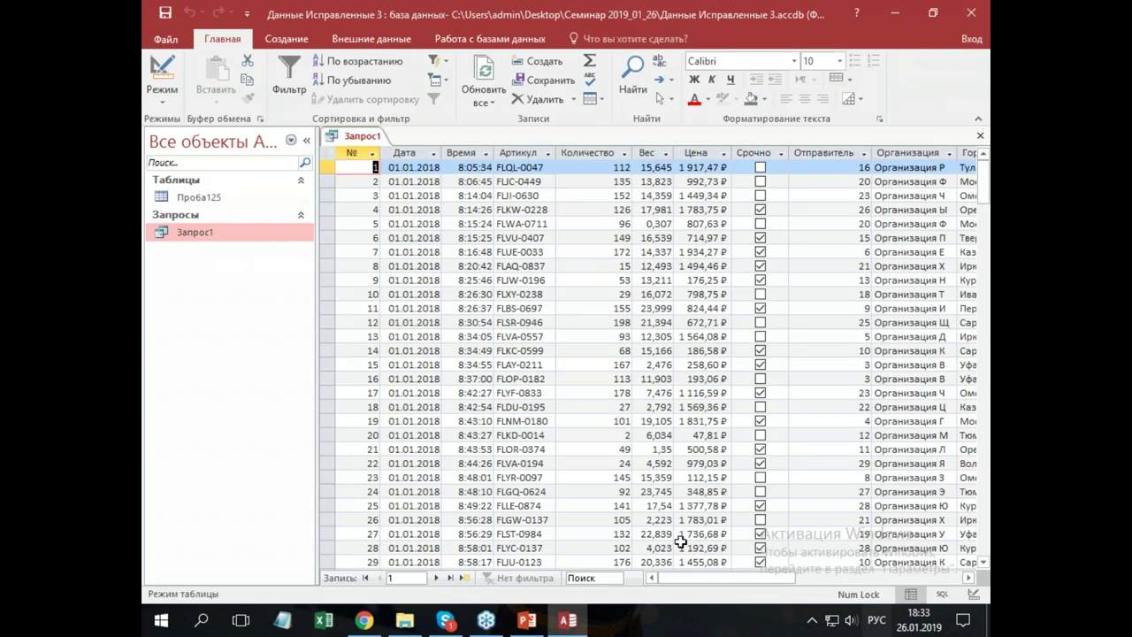
drag(707, 580, 795, 598)
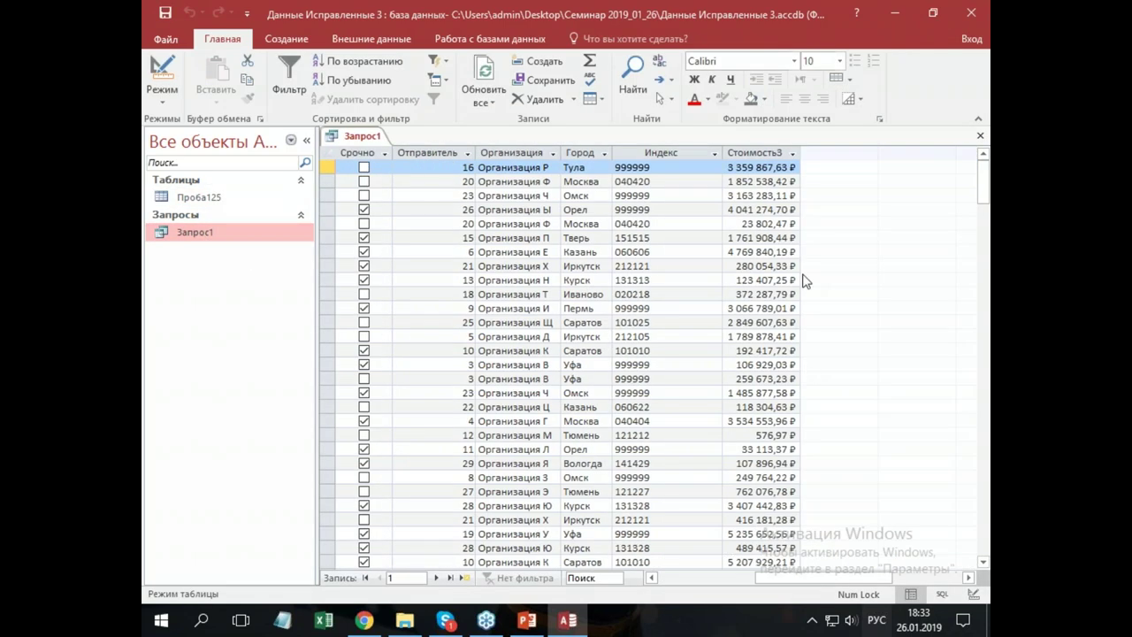
drag(803, 154, 486, 163)
click(760, 155)
click(687, 579)
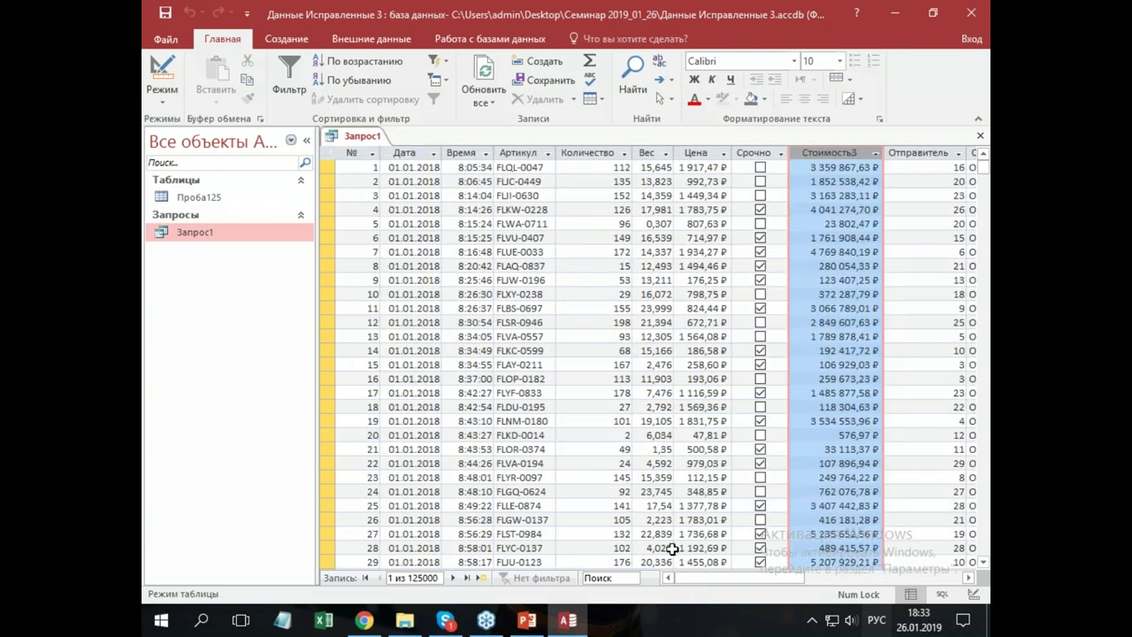
click(306, 140)
- Test the Стоимость3 recalculation by changing the first record's Количество to 11112, then restore it to 112
click(552, 236)
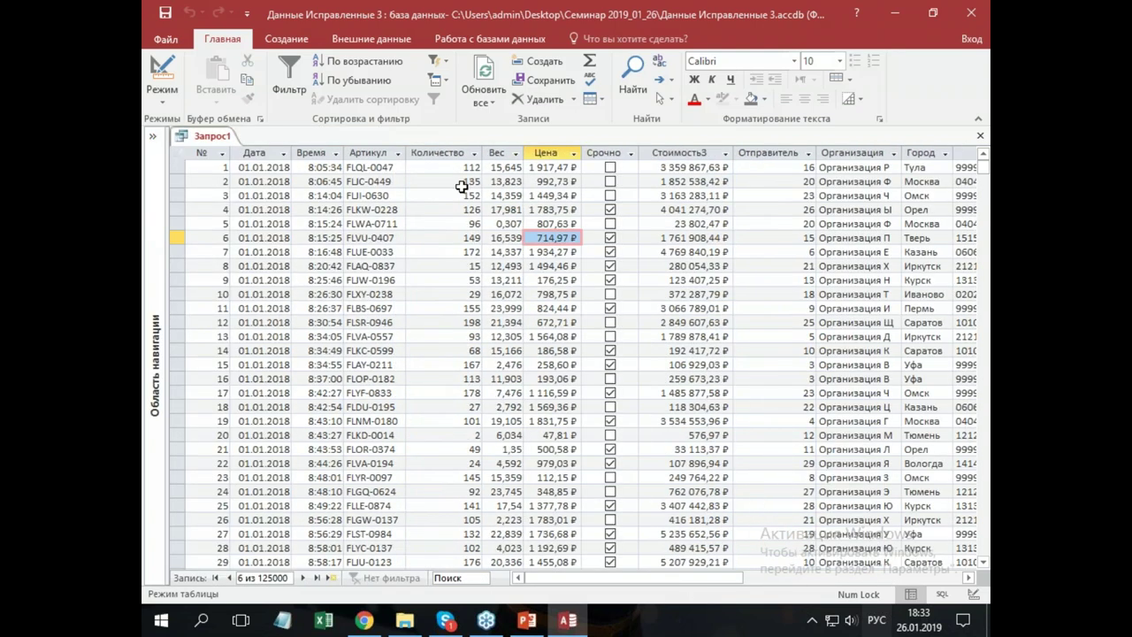
click(461, 167)
text(11)
click(465, 195)
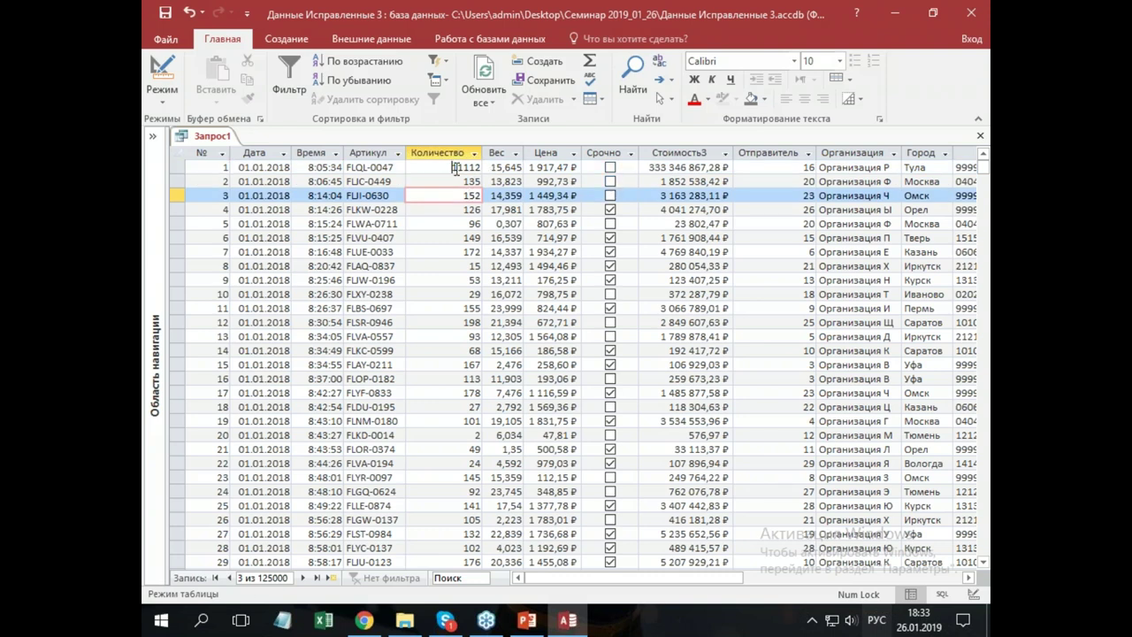
click(461, 167)
key(BackSpace)
key(BackSpace)
click(462, 183)
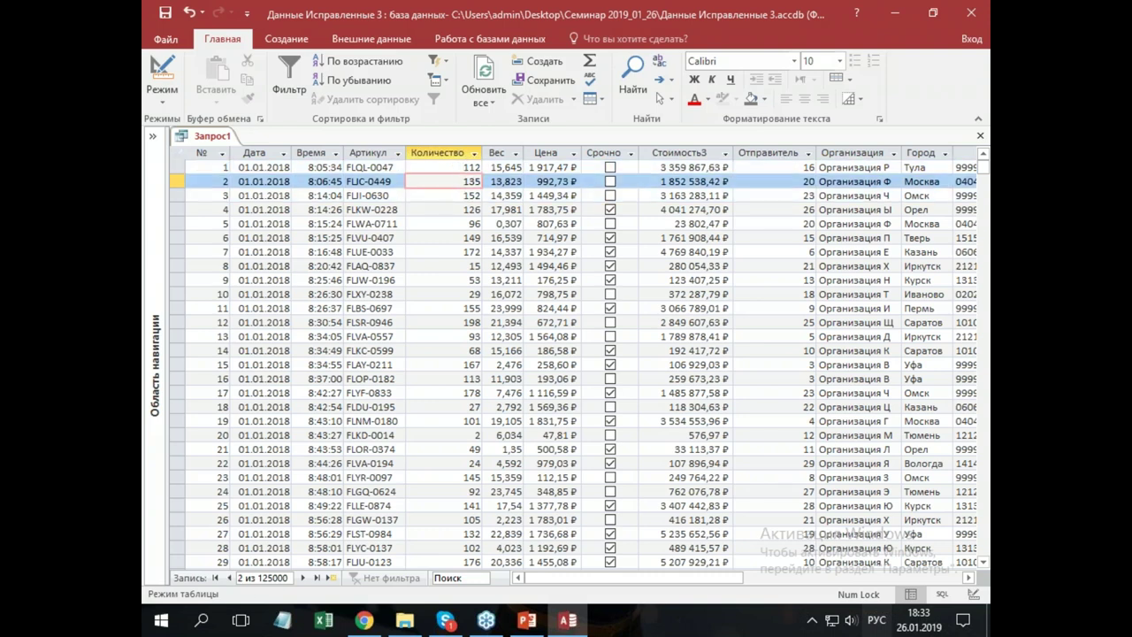
- Close Запрос1 and save its layout changes
click(694, 209)
click(714, 299)
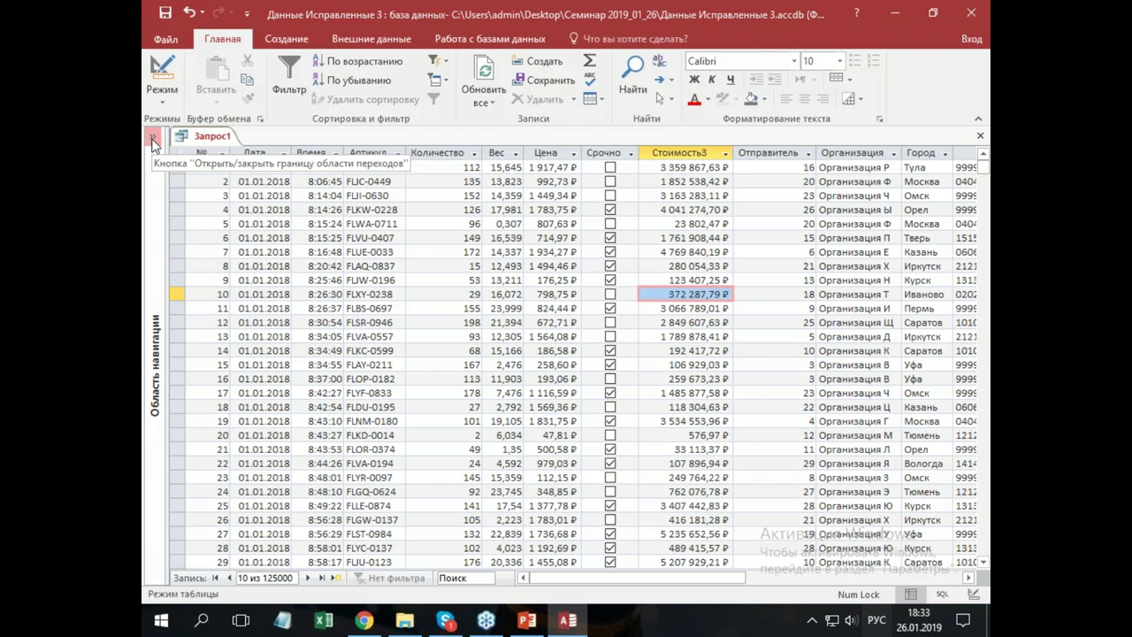
click(980, 136)
click(571, 356)
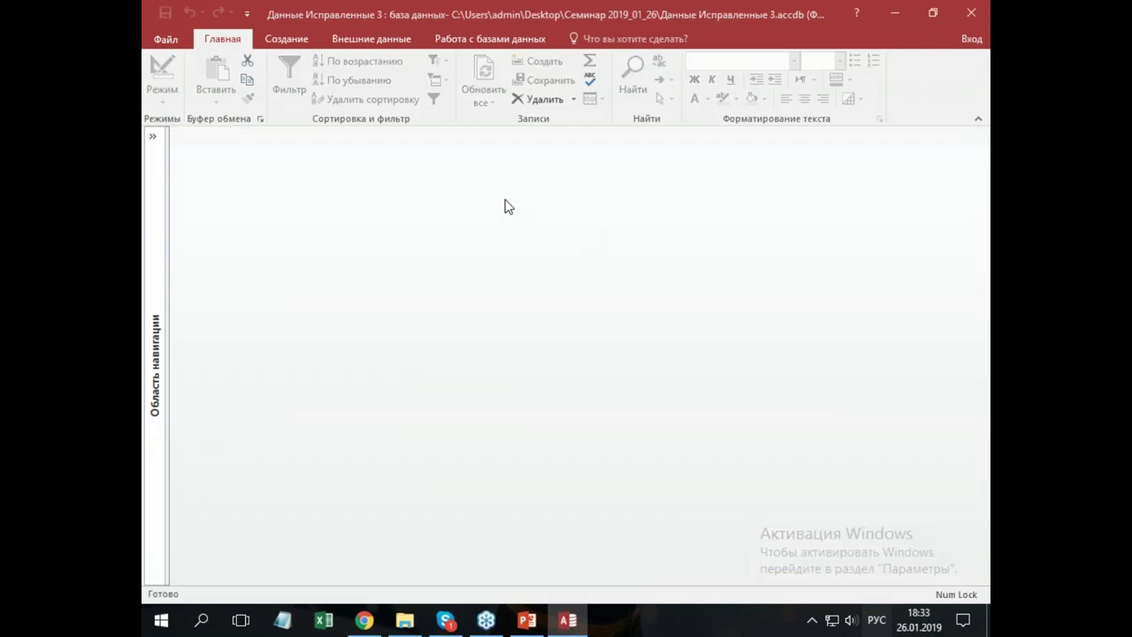
- Compact the Данные Исправленные 3 database
click(152, 136)
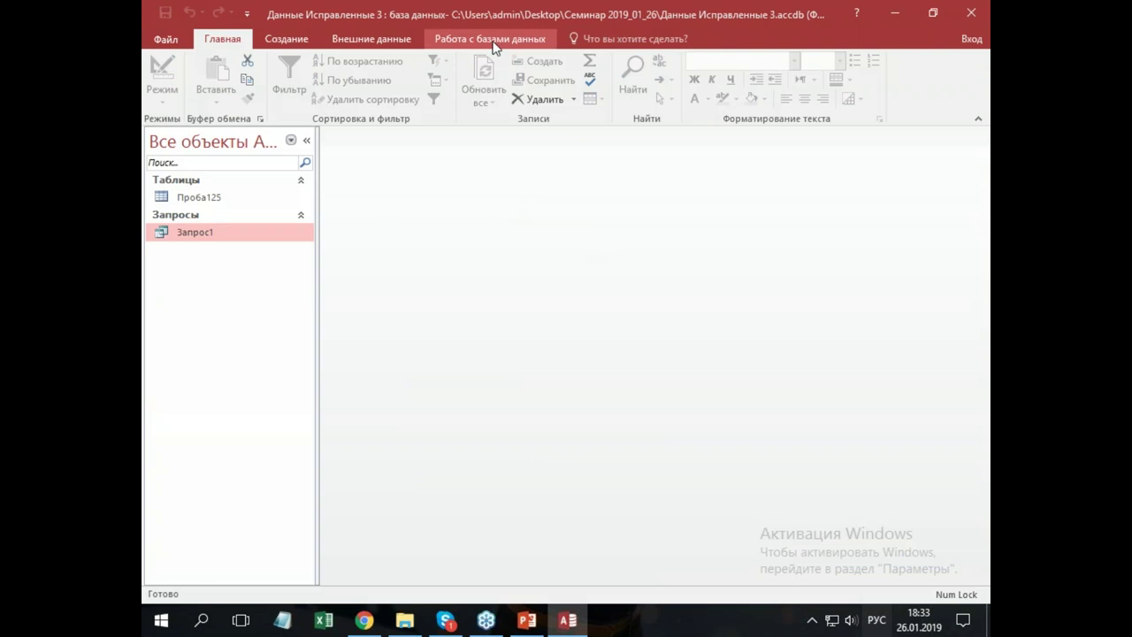
click(458, 46)
click(228, 75)
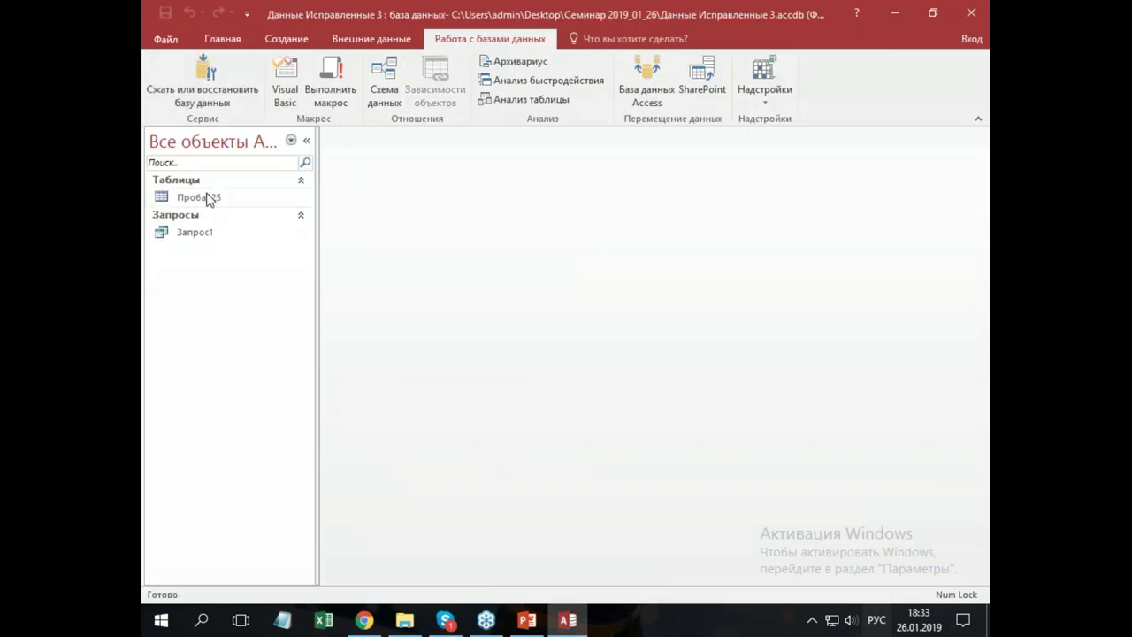
- Check the field list of Проба125 in Design view, close the table and exit the database
right_click(209, 202)
click(252, 227)
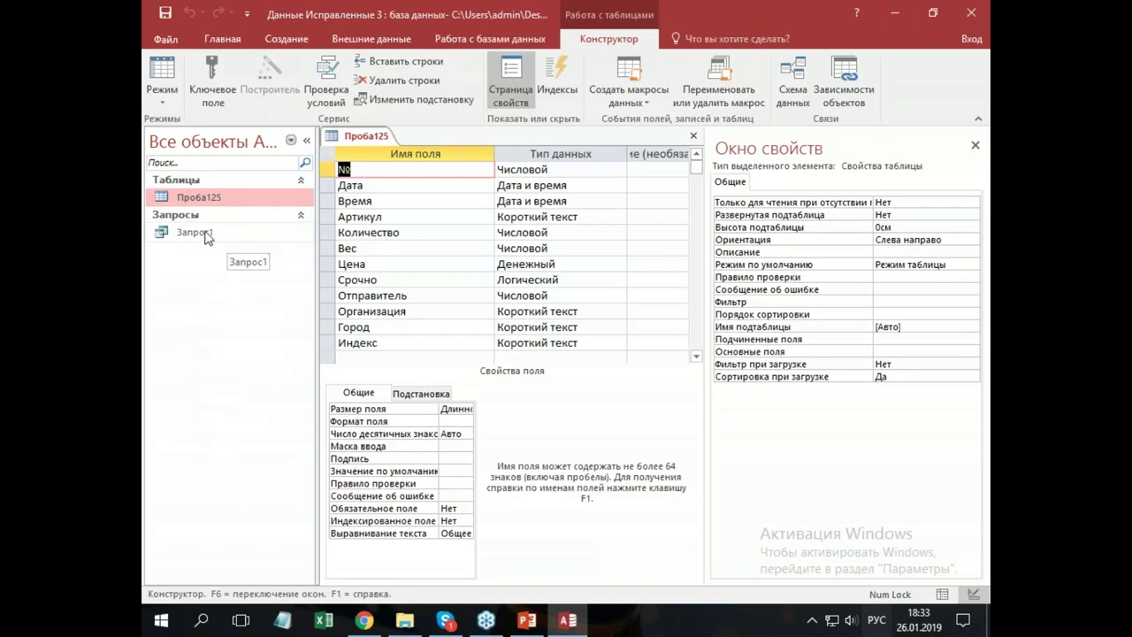
click(693, 136)
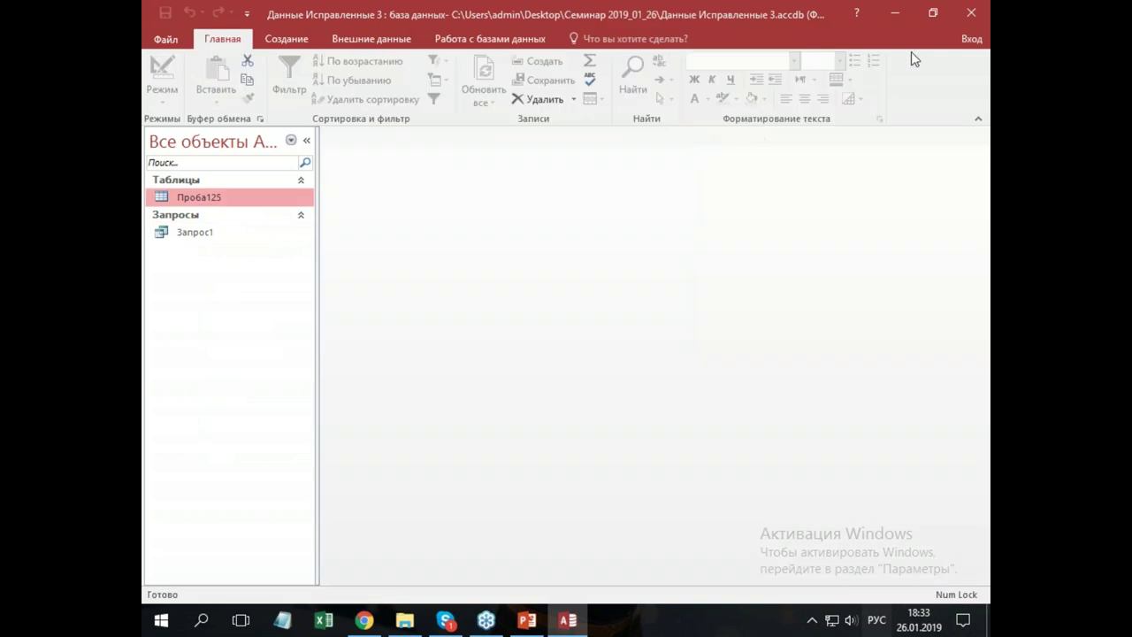
click(969, 19)
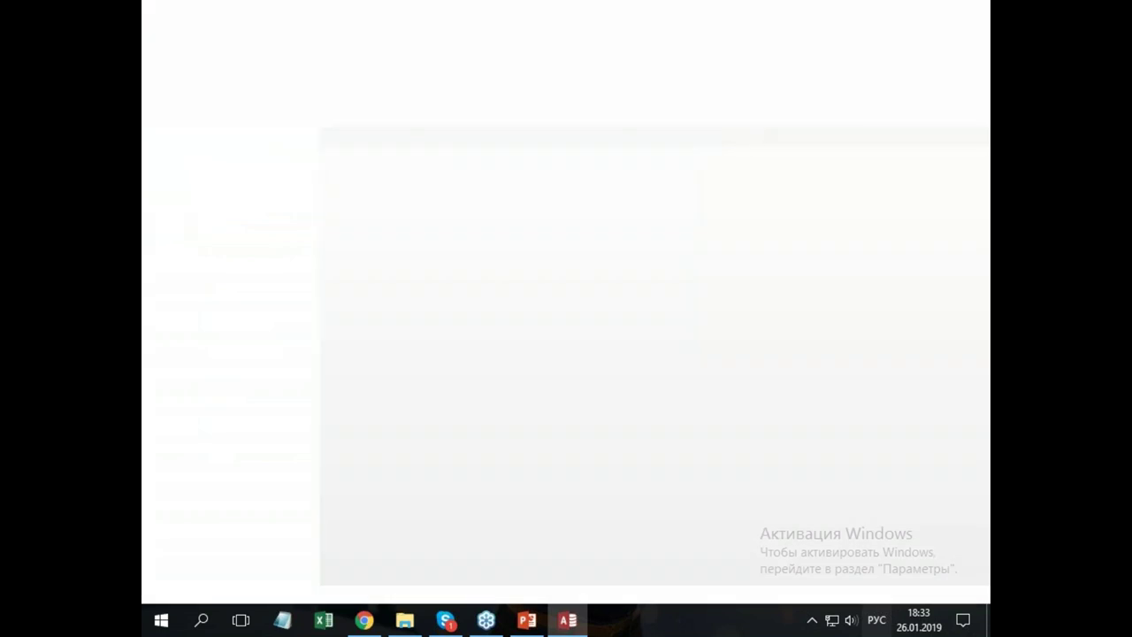
- Check the file size of Данные Исправленные 3 and switch to slide 5 of the Типы данных в Access presentation in PowerPoint
click(574, 310)
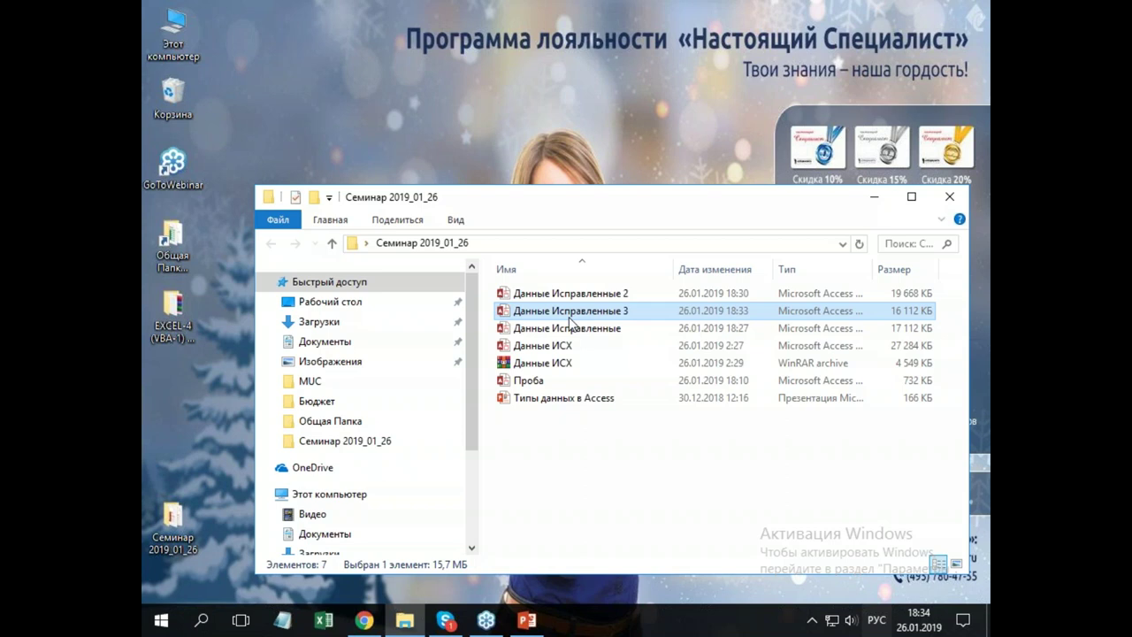
click(533, 626)
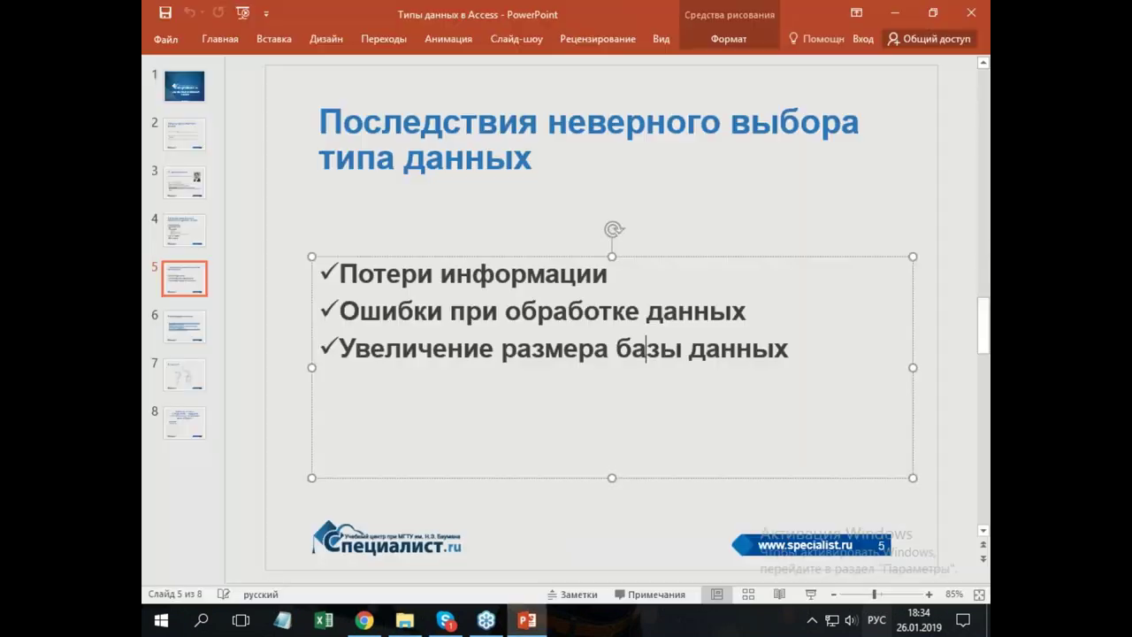
click(765, 182)
click(777, 250)
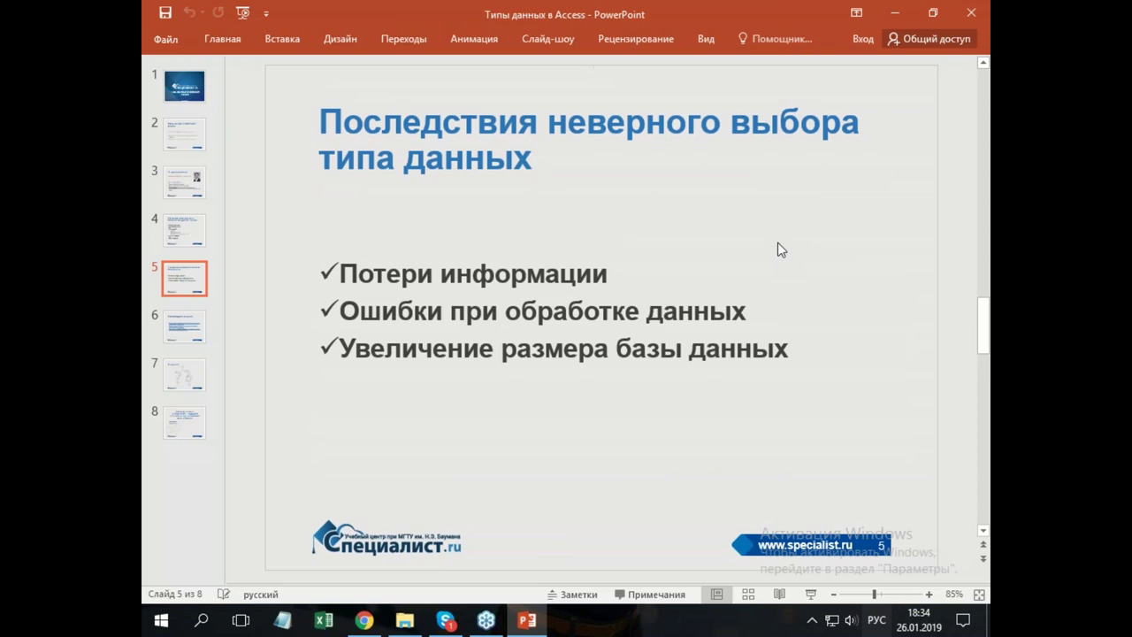